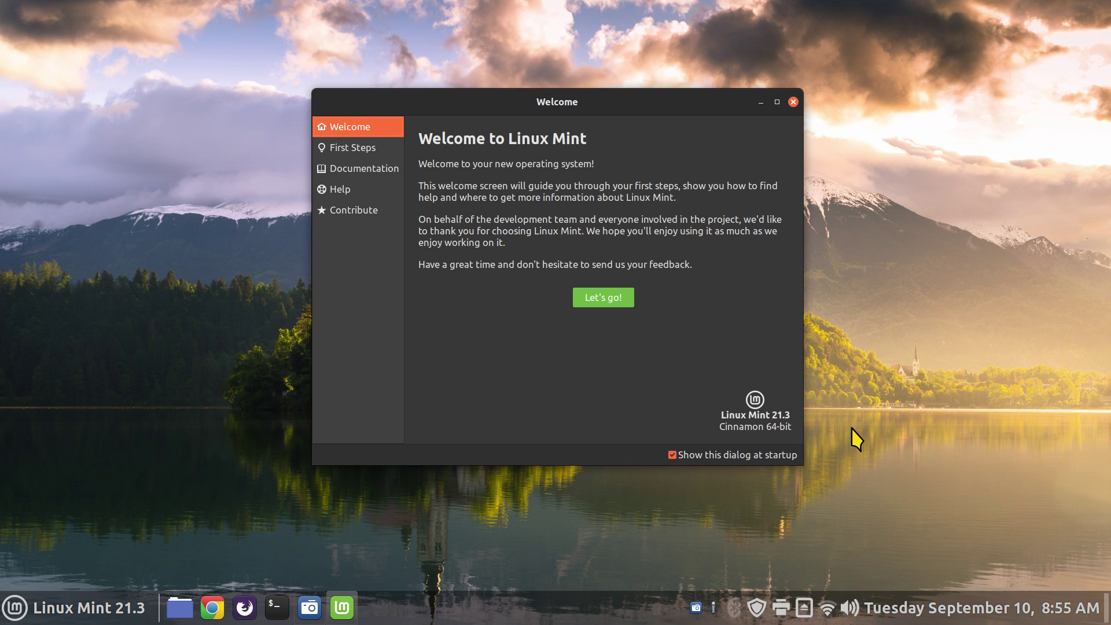
# Step: Open System Settings from the panel menu, close it, then close the Welcome screen
pyautogui.rightClick(526, 618)
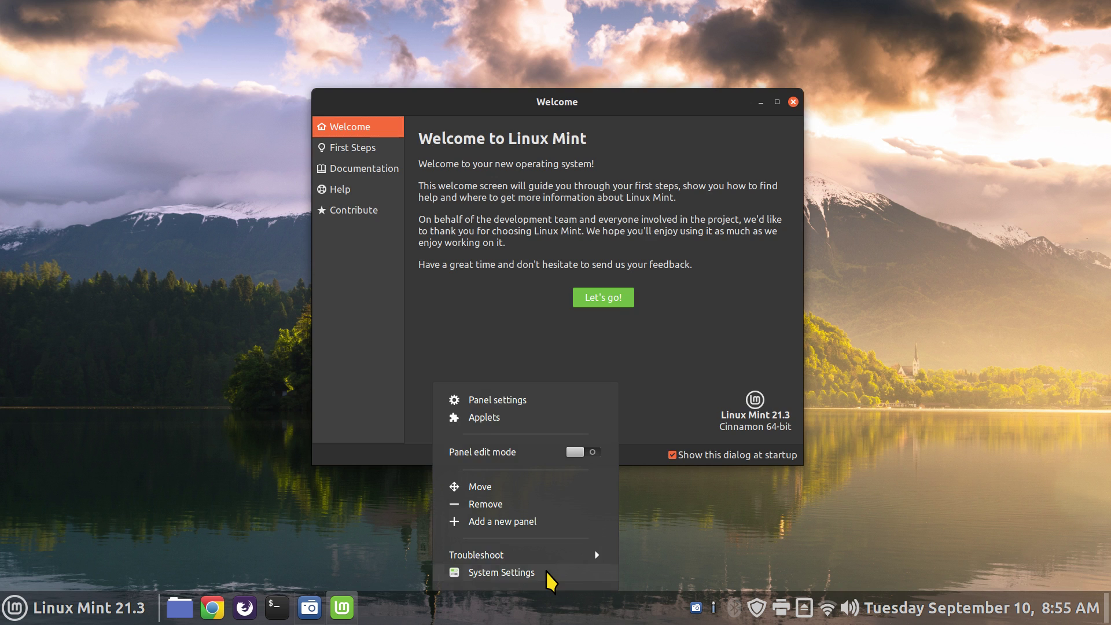
pyautogui.click(538, 571)
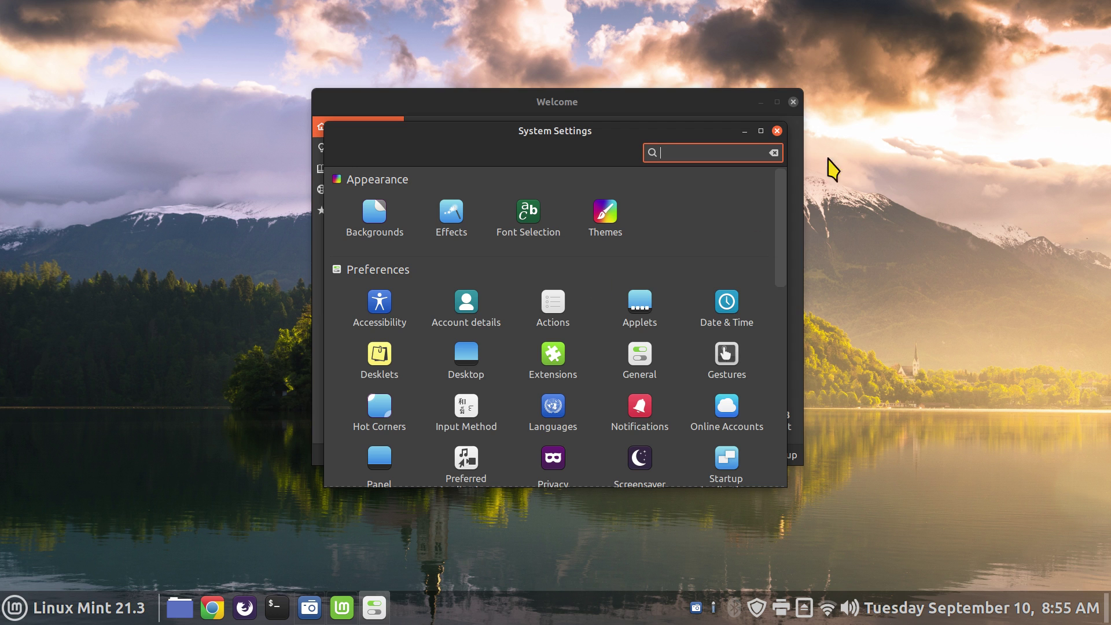
pyautogui.click(777, 131)
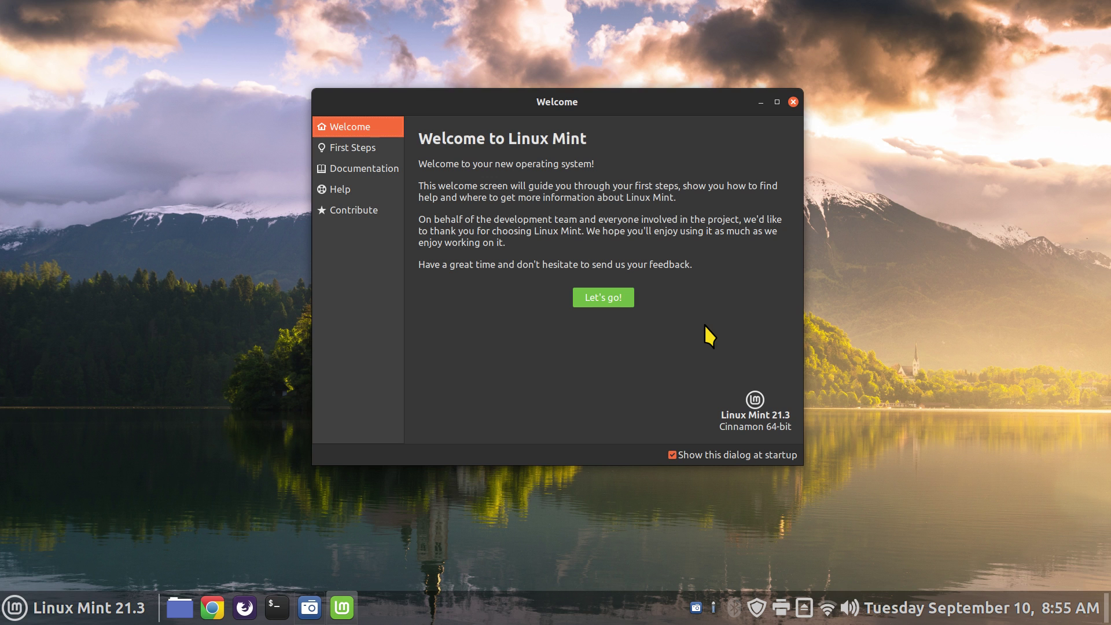
pyautogui.click(793, 102)
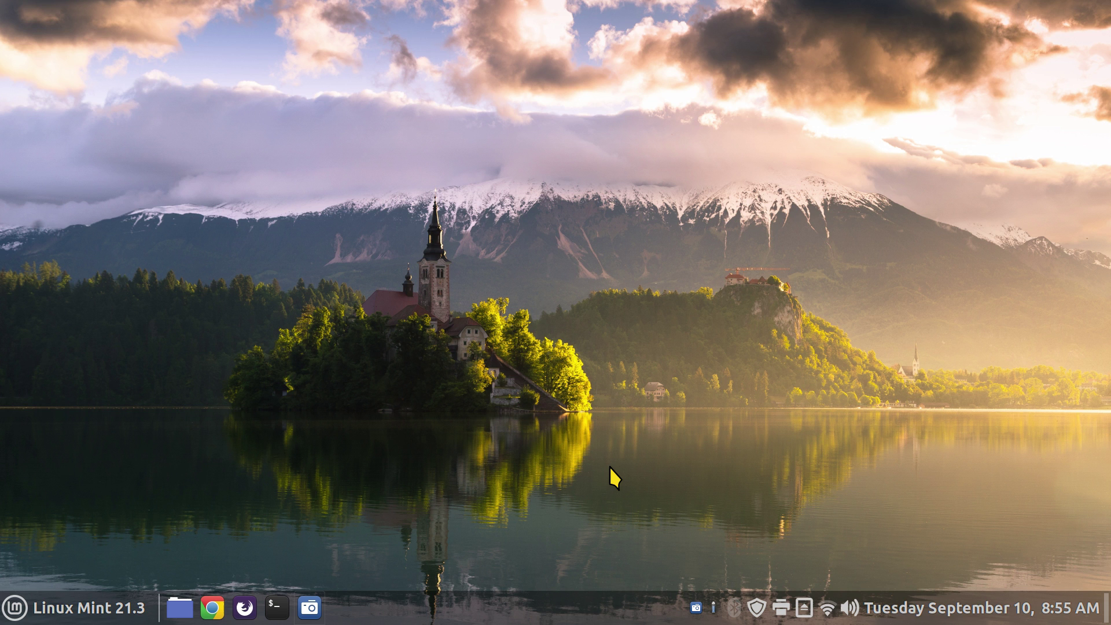
# Step: Launch System Settings from the Menu, open the Actions page, and move the window right
pyautogui.click(9, 613)
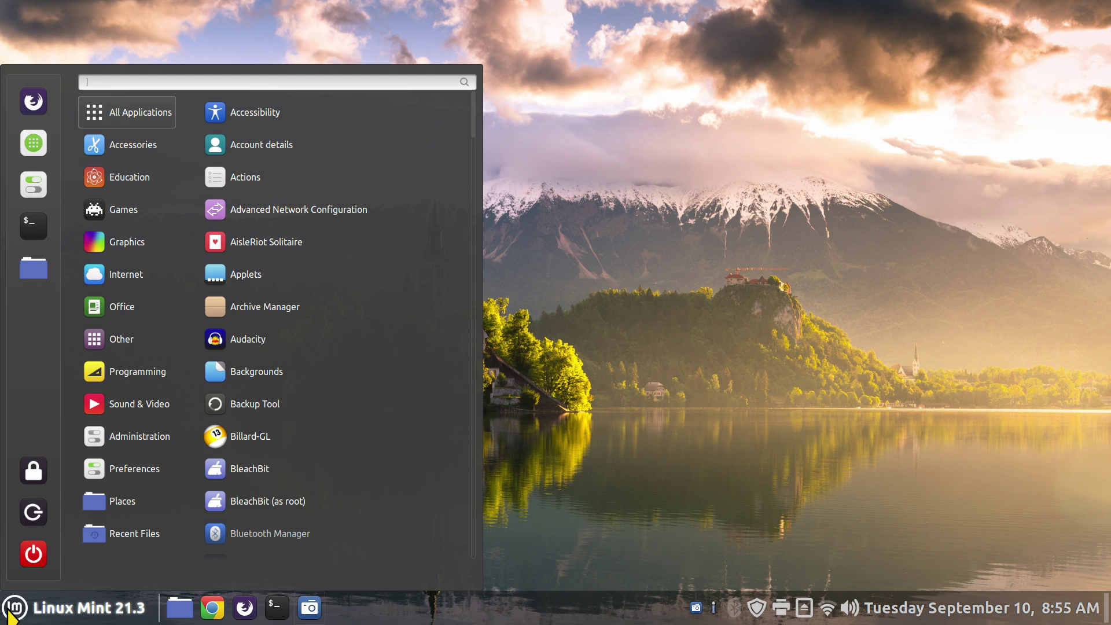
pyautogui.click(33, 186)
pyautogui.rightClick(529, 620)
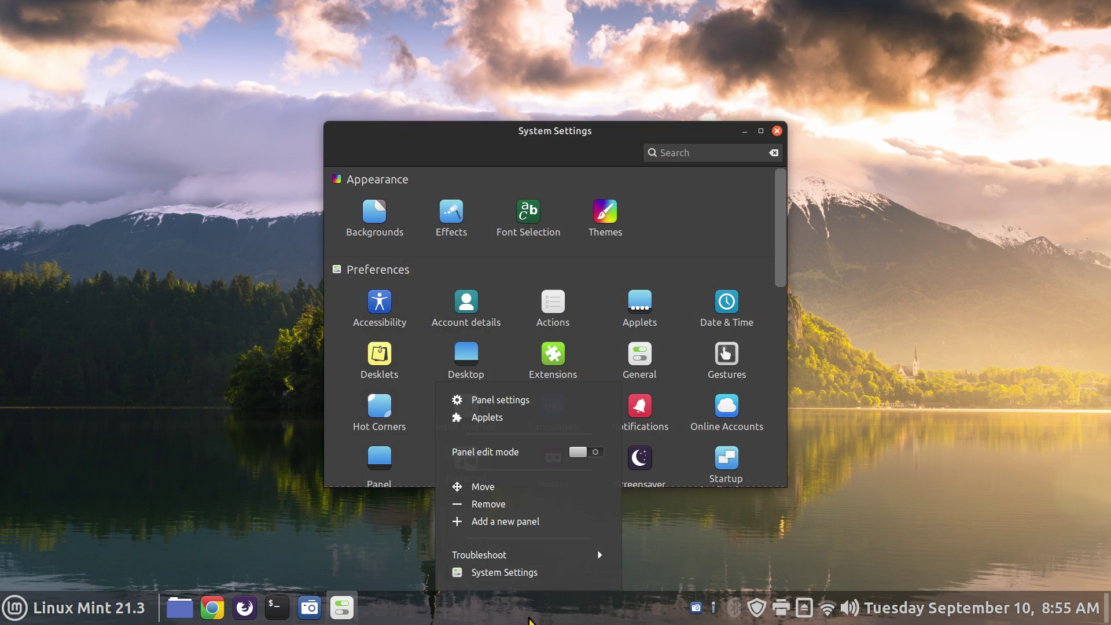
pyautogui.click(729, 203)
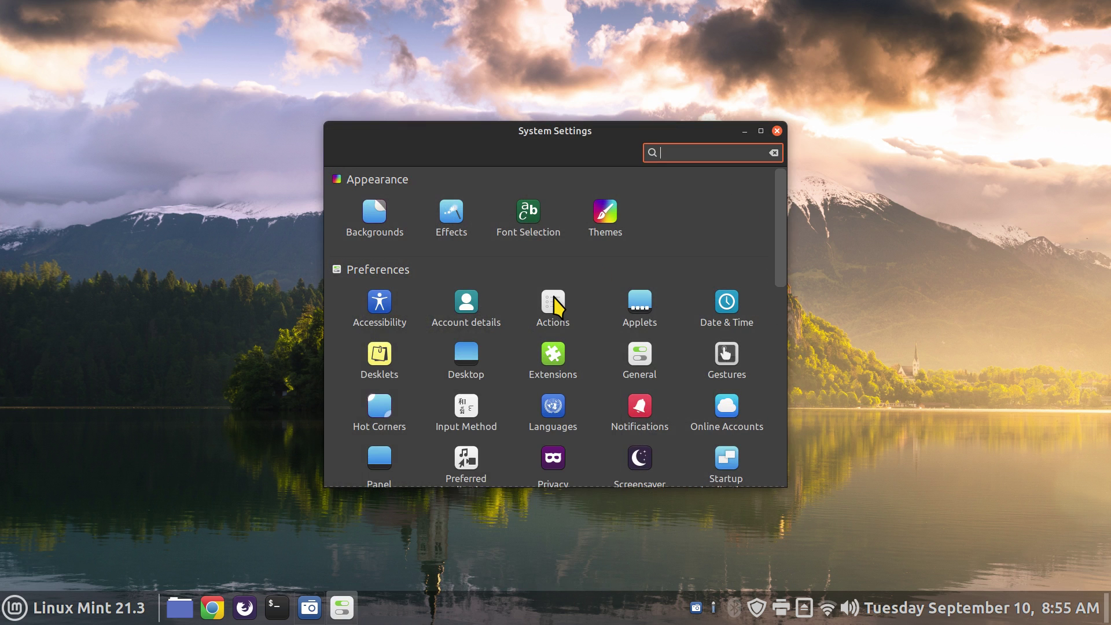
pyautogui.click(556, 305)
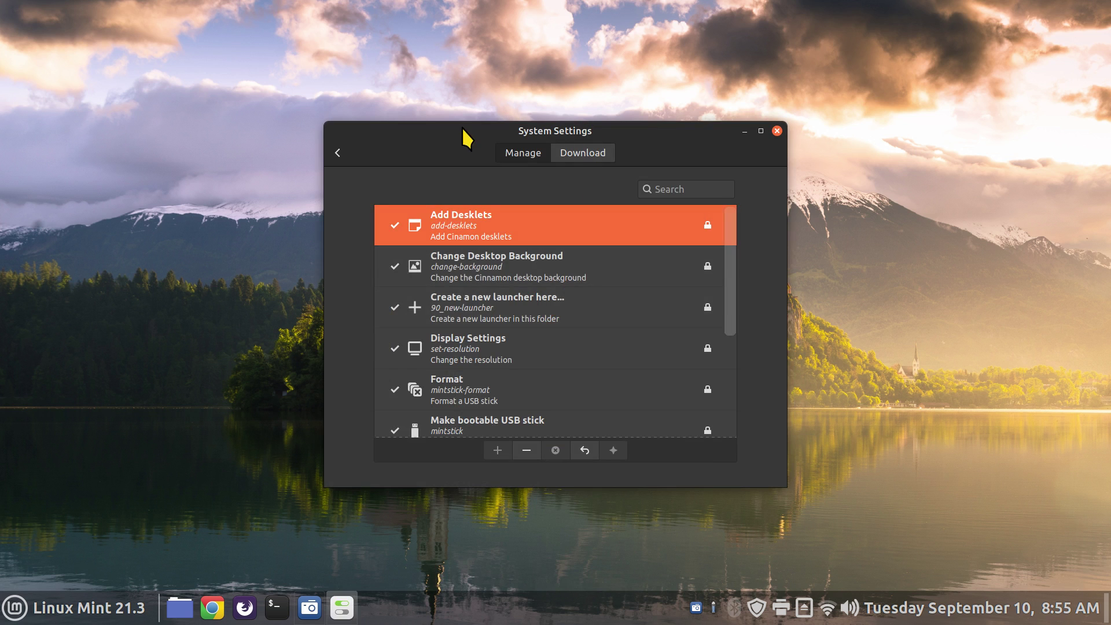
pyautogui.moveTo(463, 129); pyautogui.dragTo(659, 119)
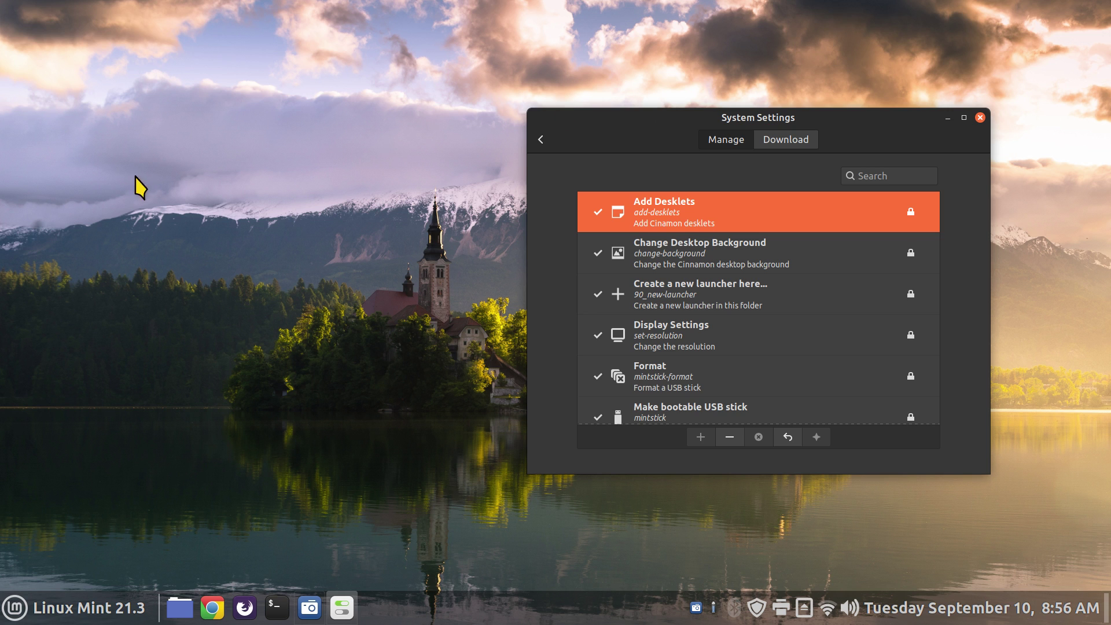
pyautogui.rightClick(158, 181)
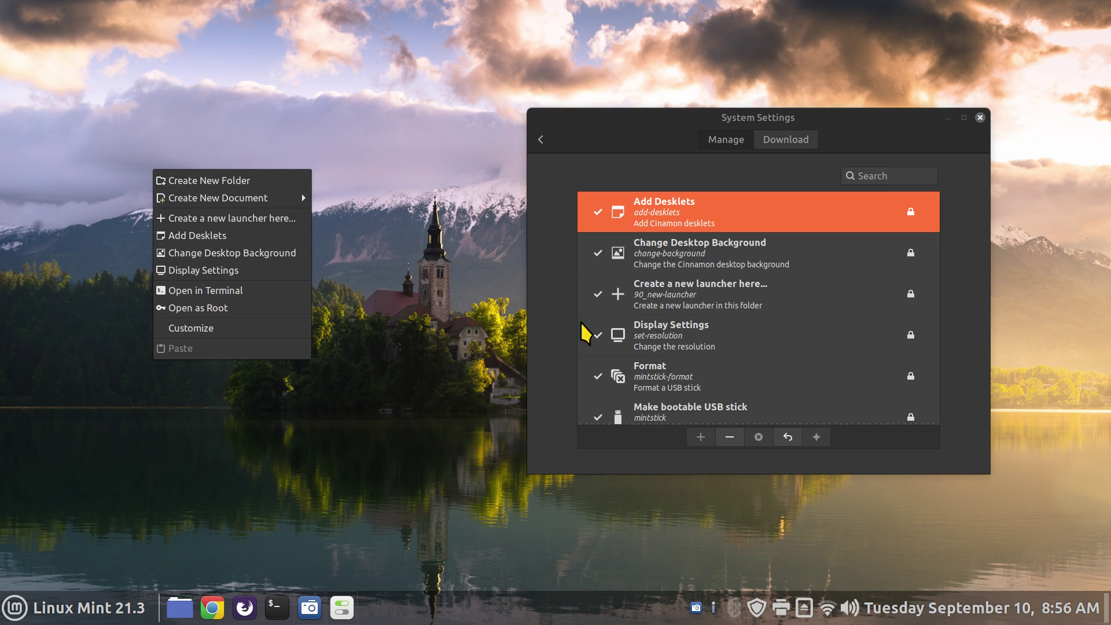
pyautogui.click(379, 269)
pyautogui.moveTo(682, 120); pyautogui.dragTo(631, 121)
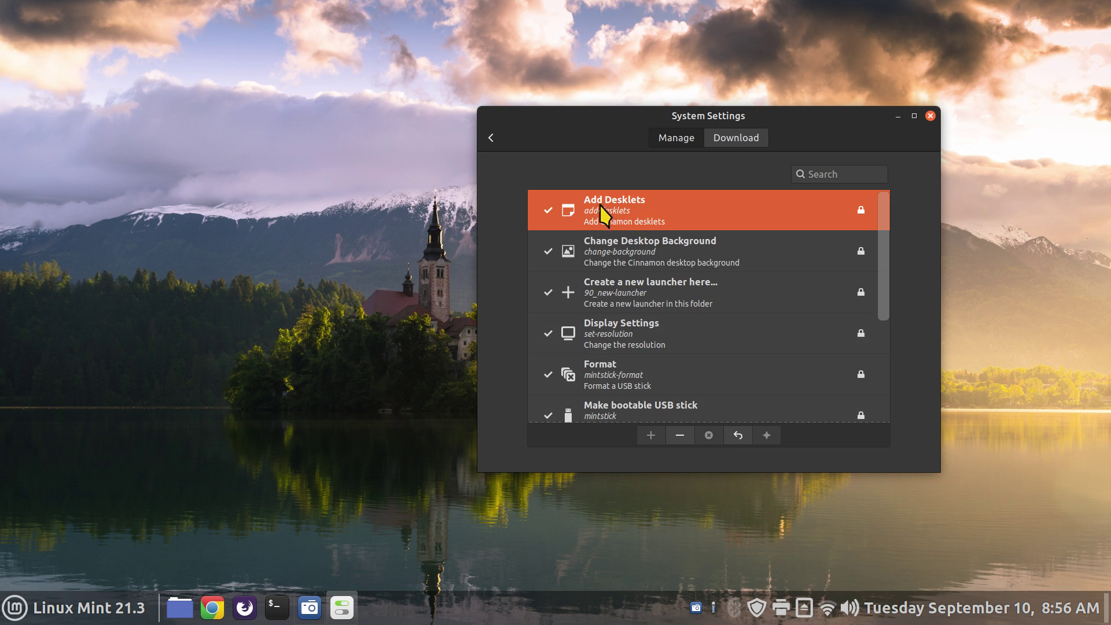
# Step: Disable the Add Desklets action with the minus button and verify it's gone from the desktop menu
pyautogui.rightClick(119, 202)
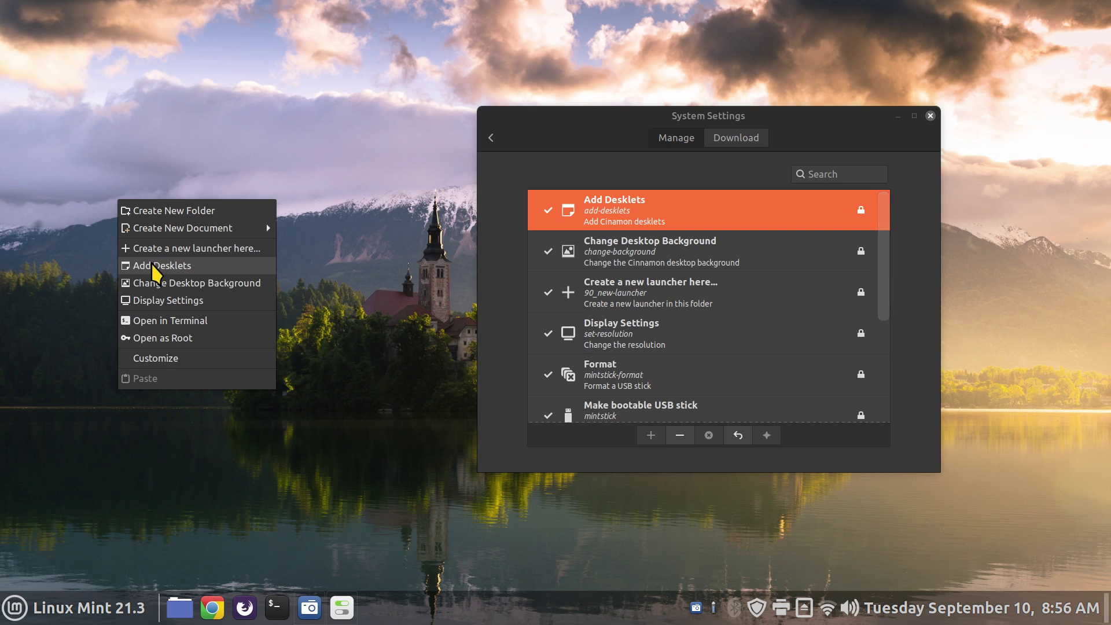
pyautogui.click(607, 218)
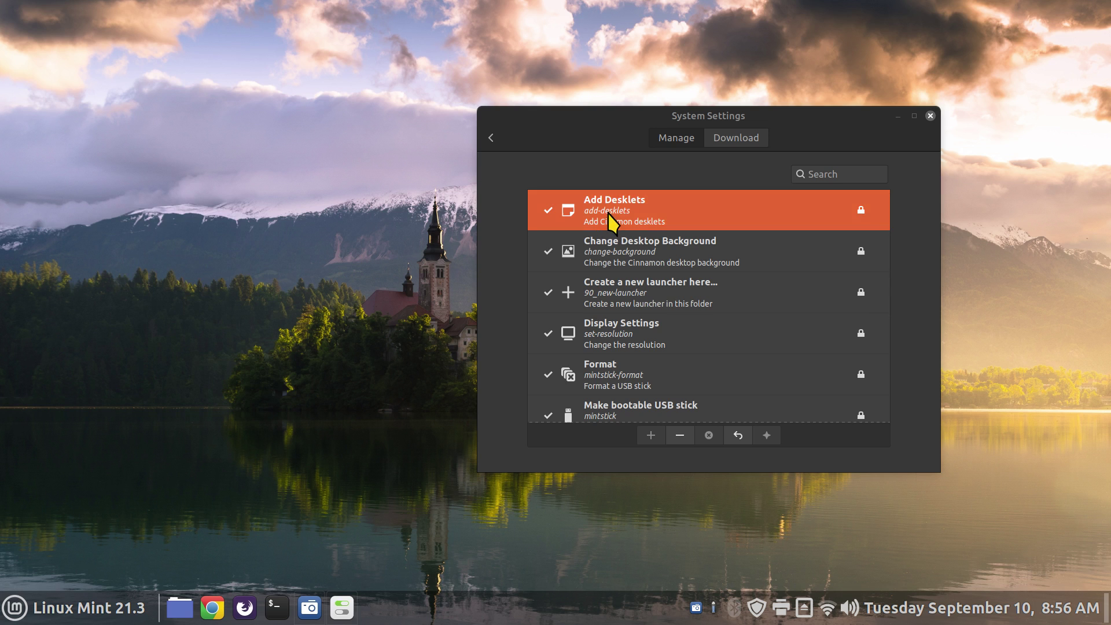
pyautogui.click(681, 436)
pyautogui.rightClick(170, 223)
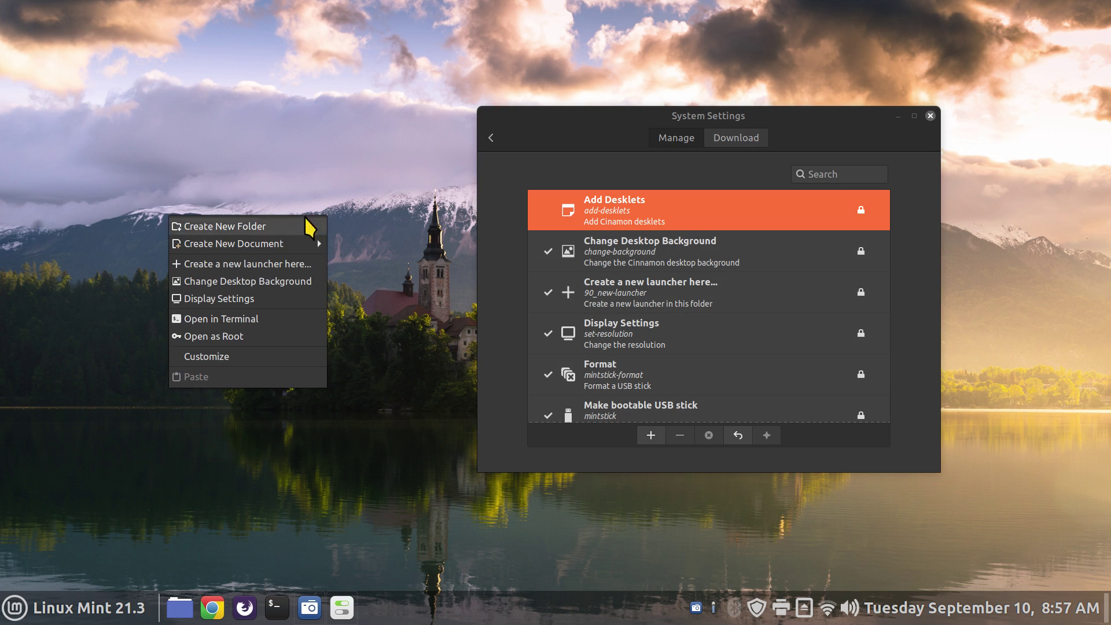
pyautogui.click(377, 340)
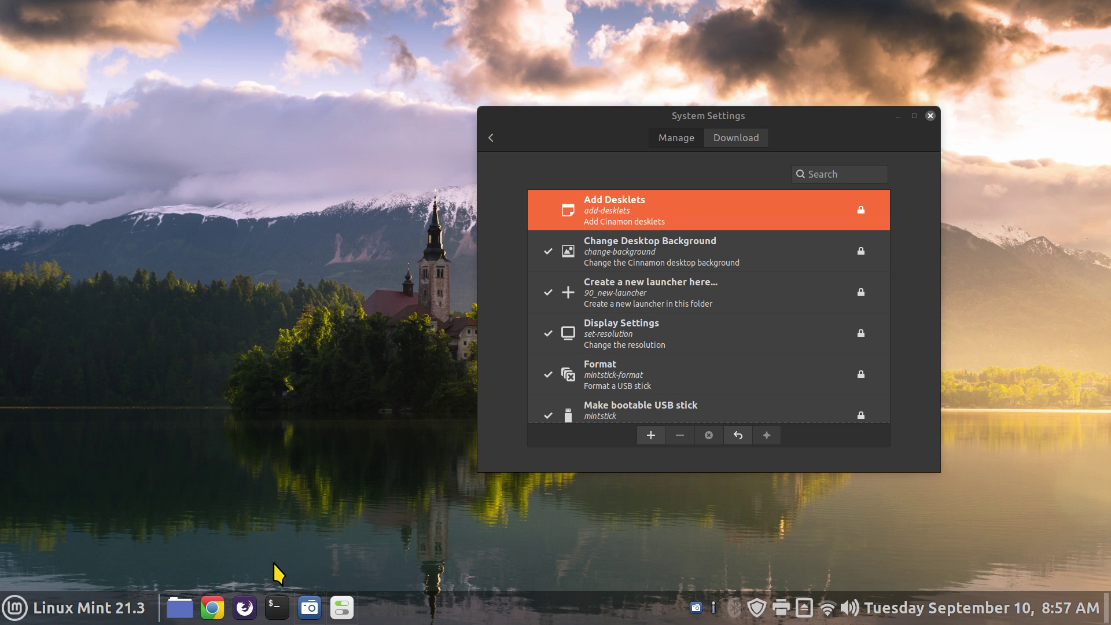
pyautogui.rightClick(498, 619)
pyautogui.click(508, 575)
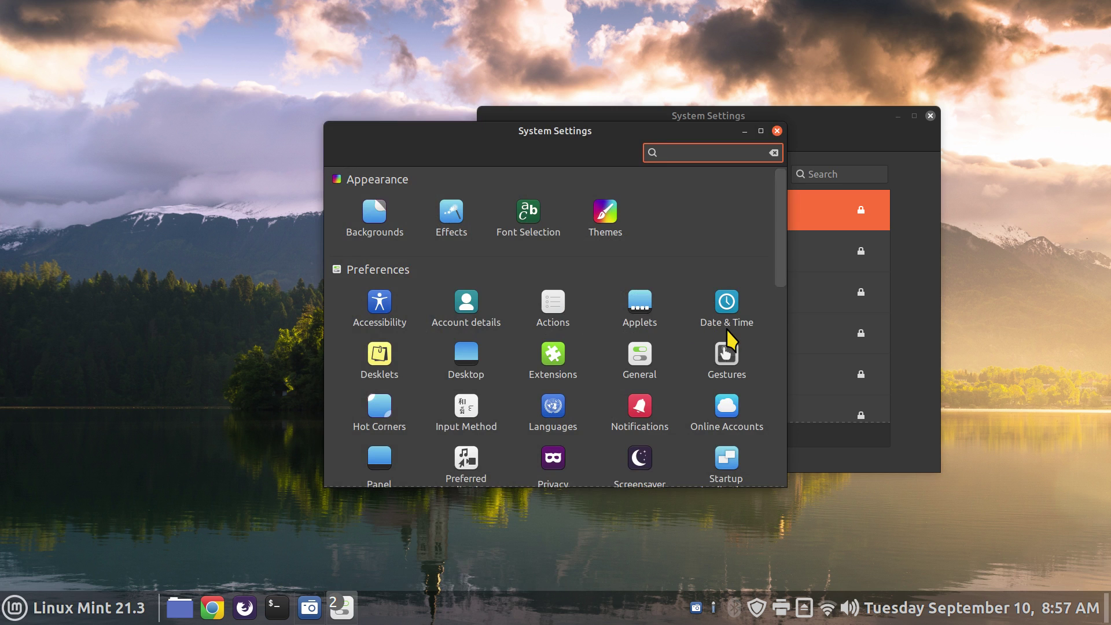
pyautogui.click(374, 355)
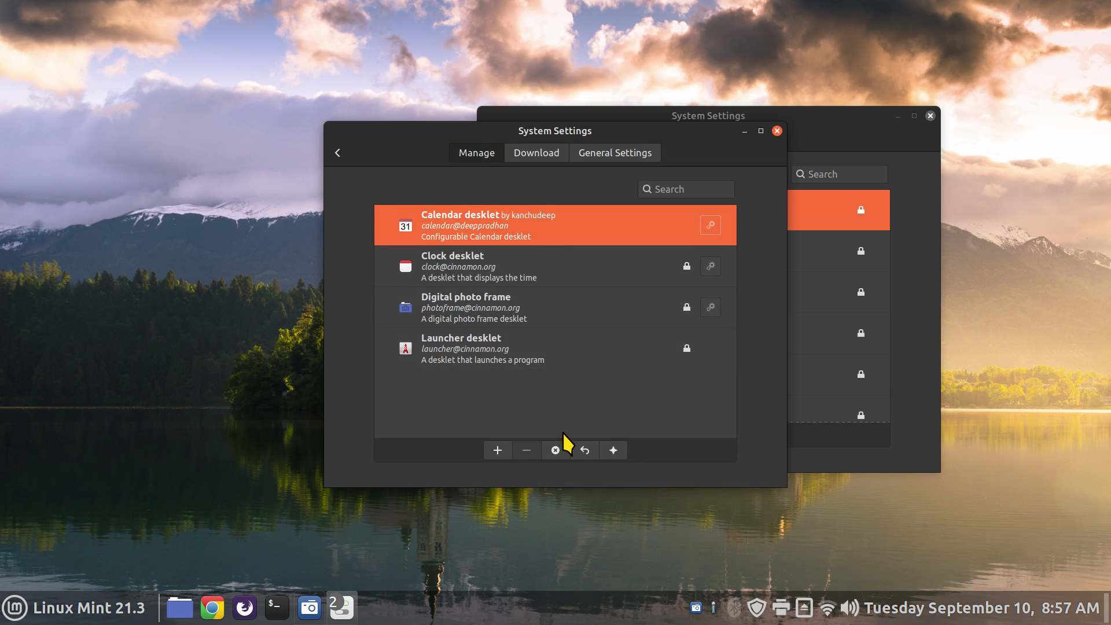
pyautogui.click(497, 450)
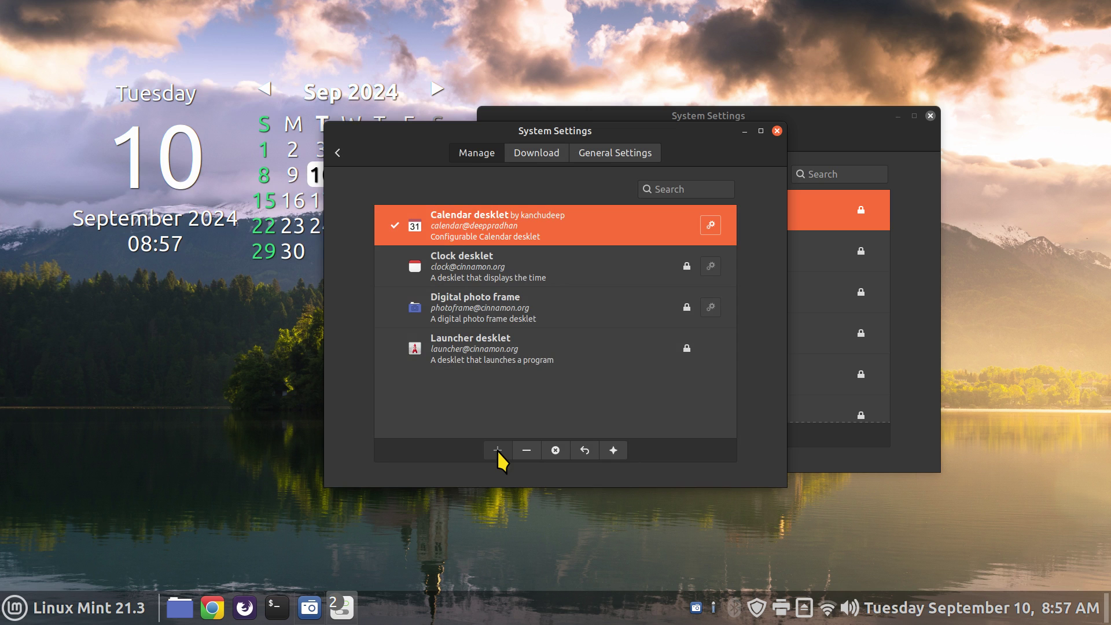
pyautogui.click(527, 451)
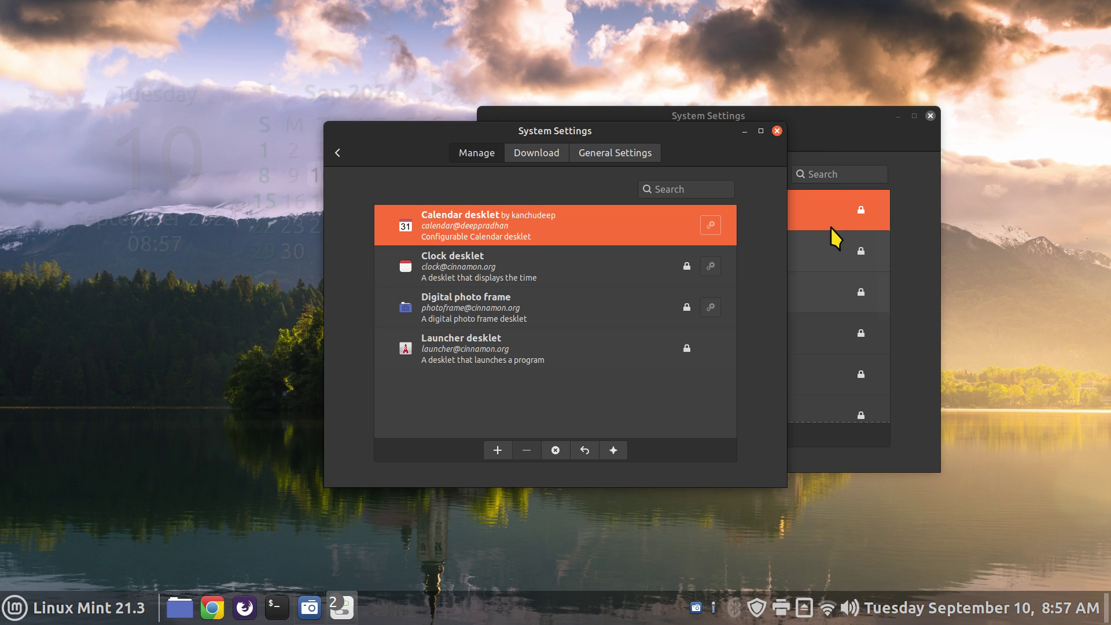
# Step: Close the Desklets settings window and review the desktop's right-click actions
pyautogui.click(777, 132)
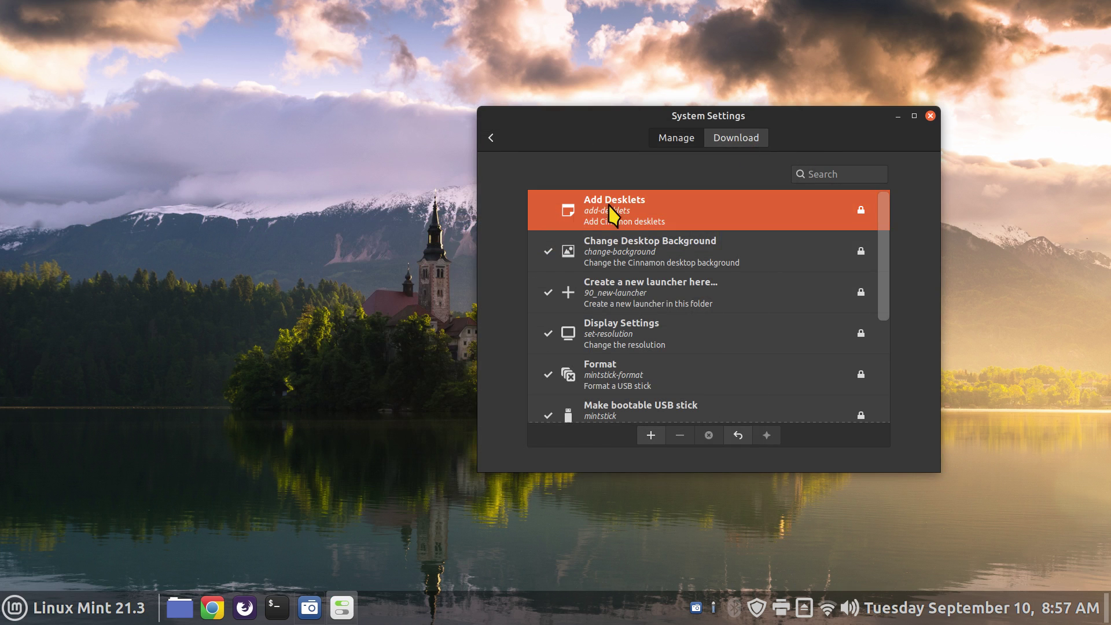
pyautogui.rightClick(114, 187)
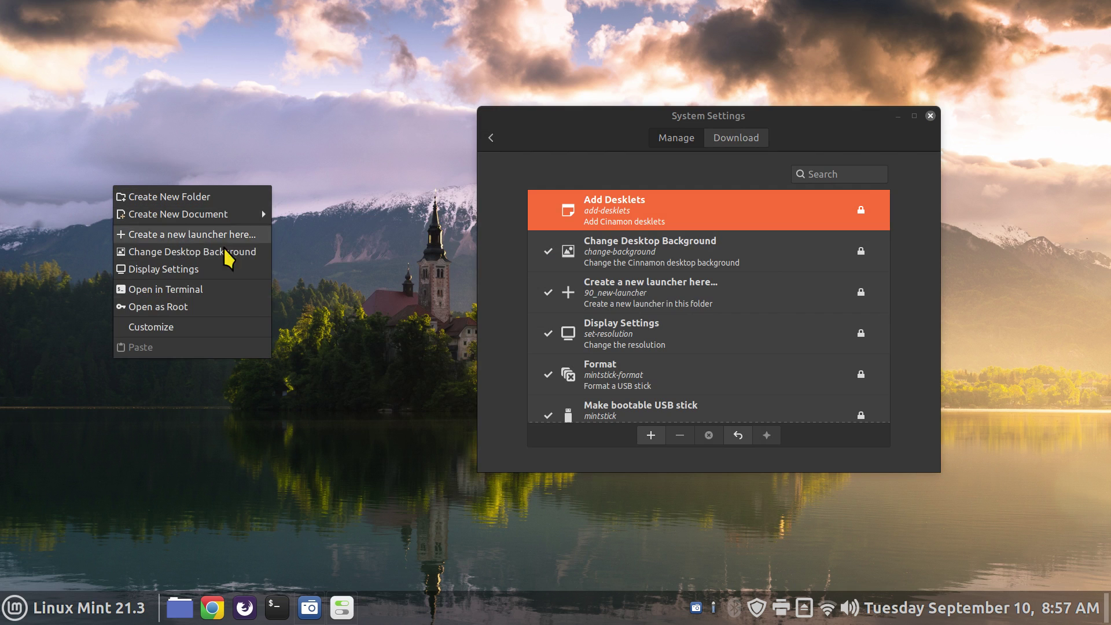
pyautogui.click(650, 438)
pyautogui.rightClick(194, 232)
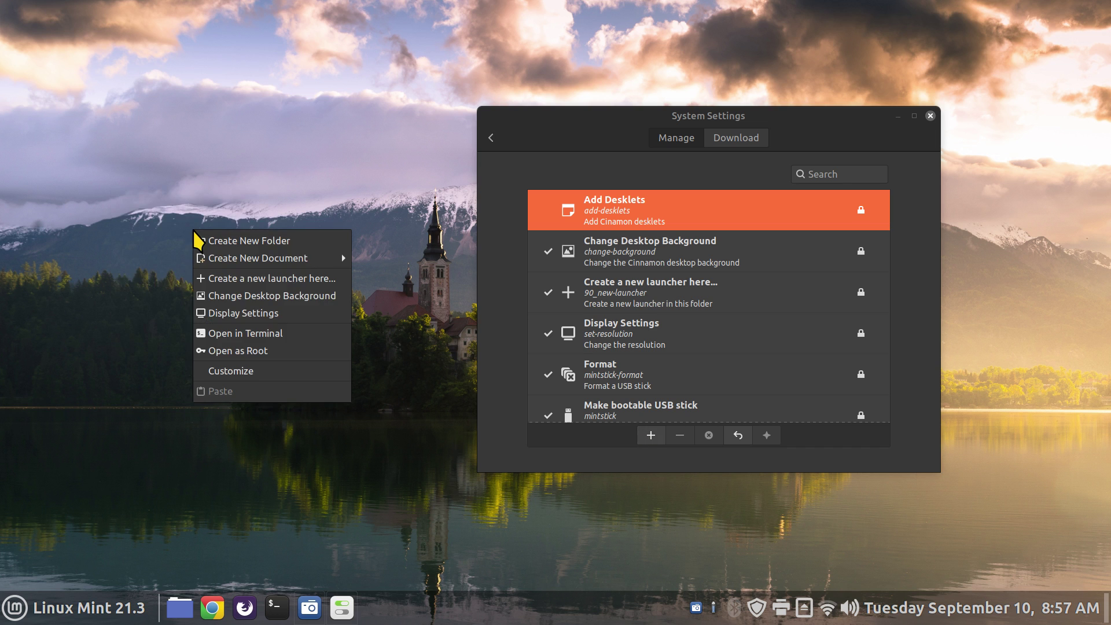
# Step: Re-enable Add Desklets with the plus button and confirm it's back in the desktop menu
pyautogui.click(609, 210)
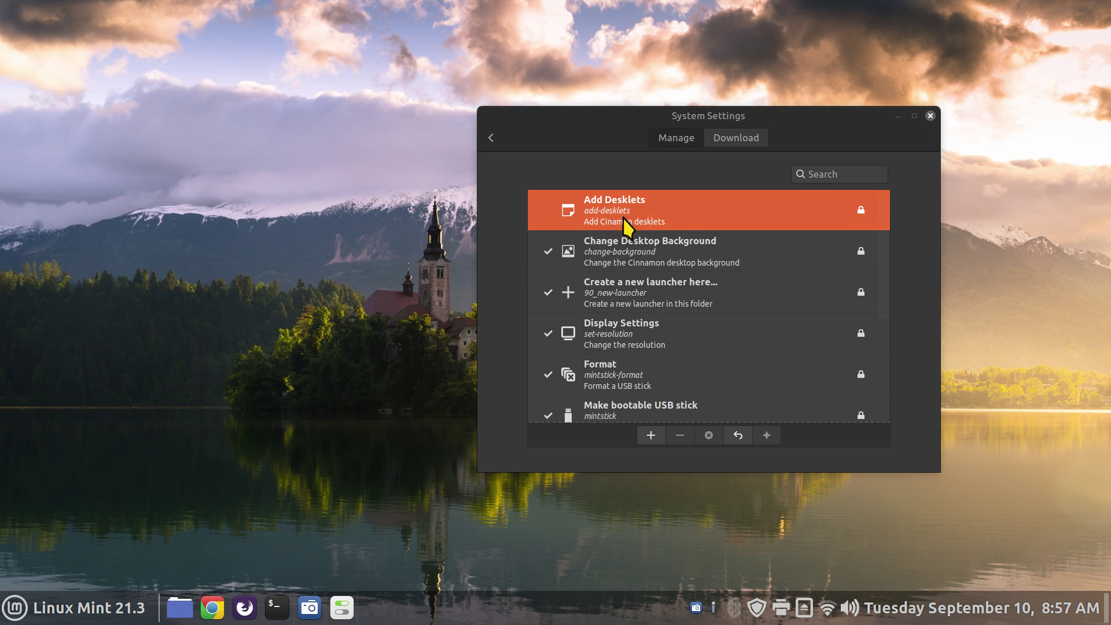
pyautogui.click(649, 437)
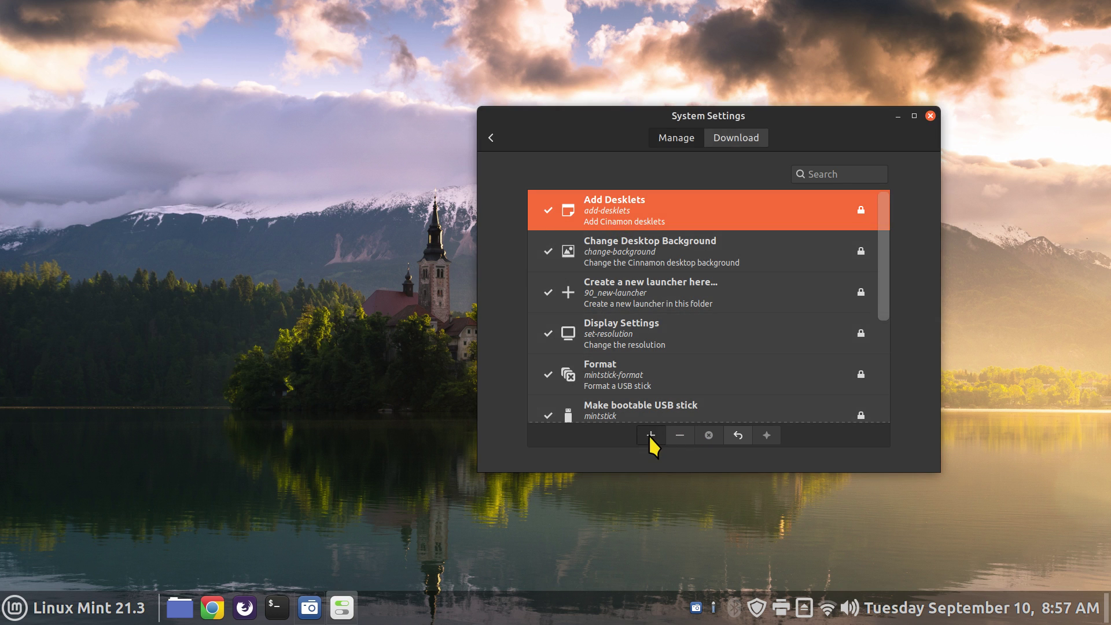
pyautogui.rightClick(134, 185)
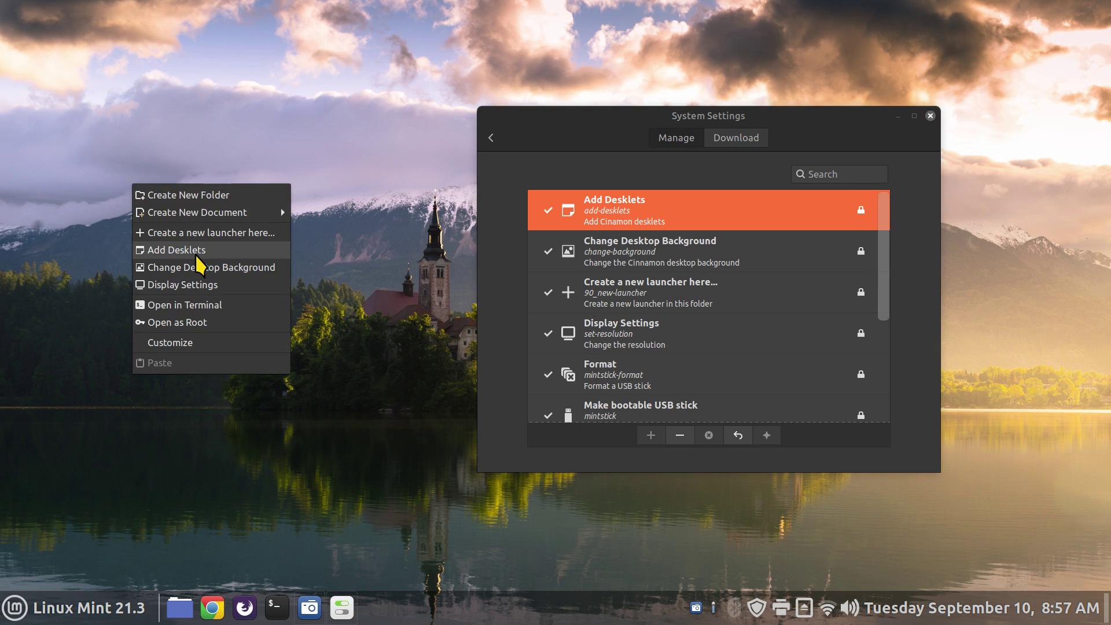
pyautogui.click(394, 95)
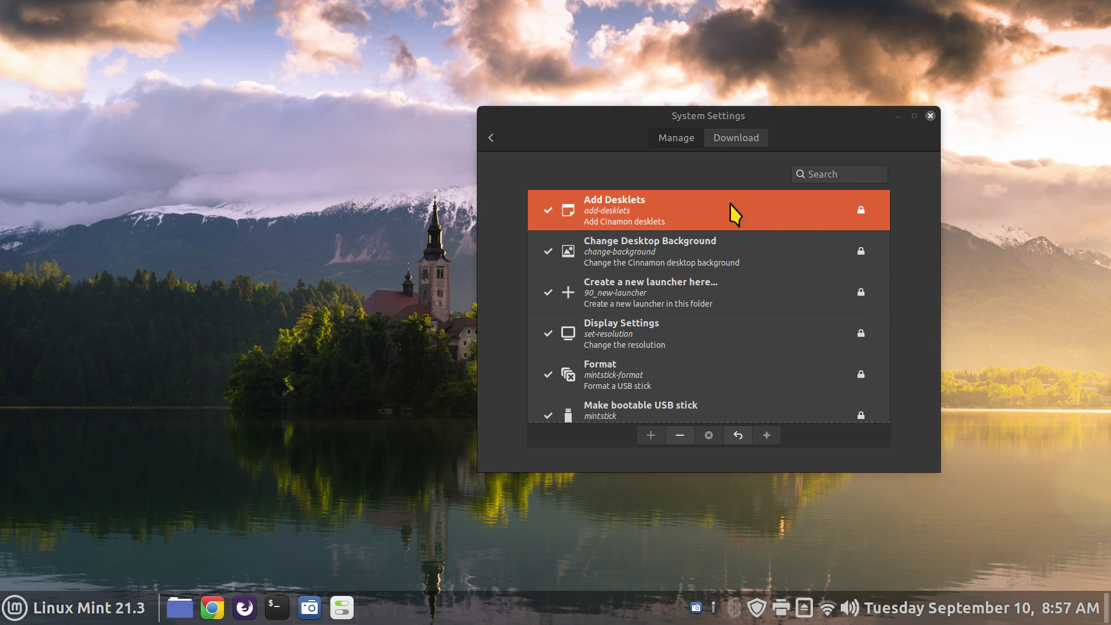
pyautogui.moveTo(883, 213); pyautogui.dragTo(911, 223)
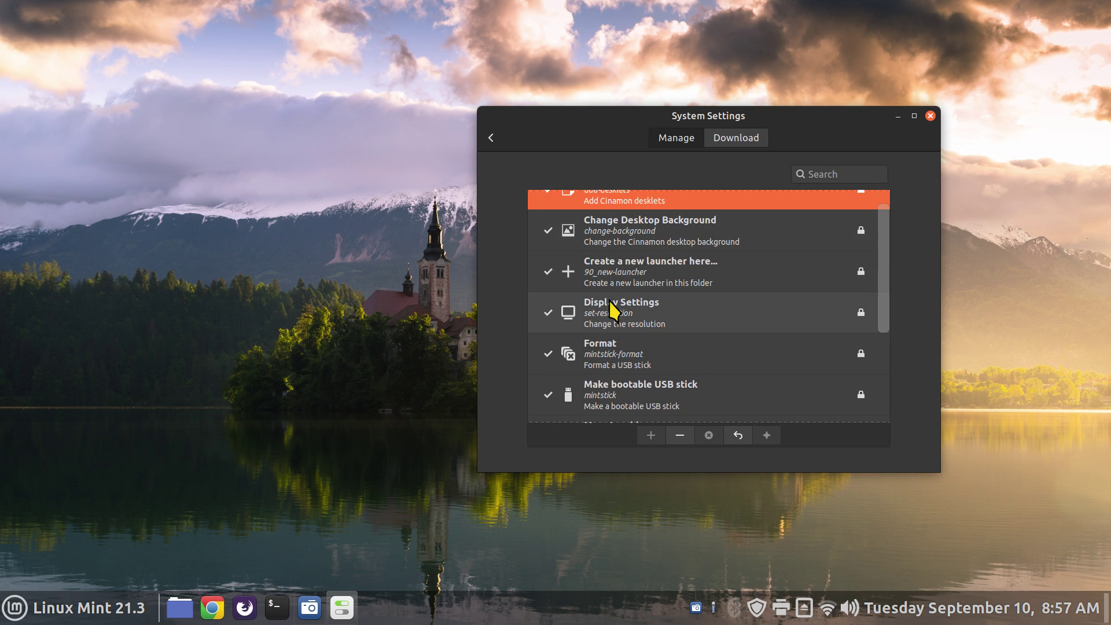
# Step: Launch Display Settings from the desktop's right-click menu, then close it
pyautogui.rightClick(145, 196)
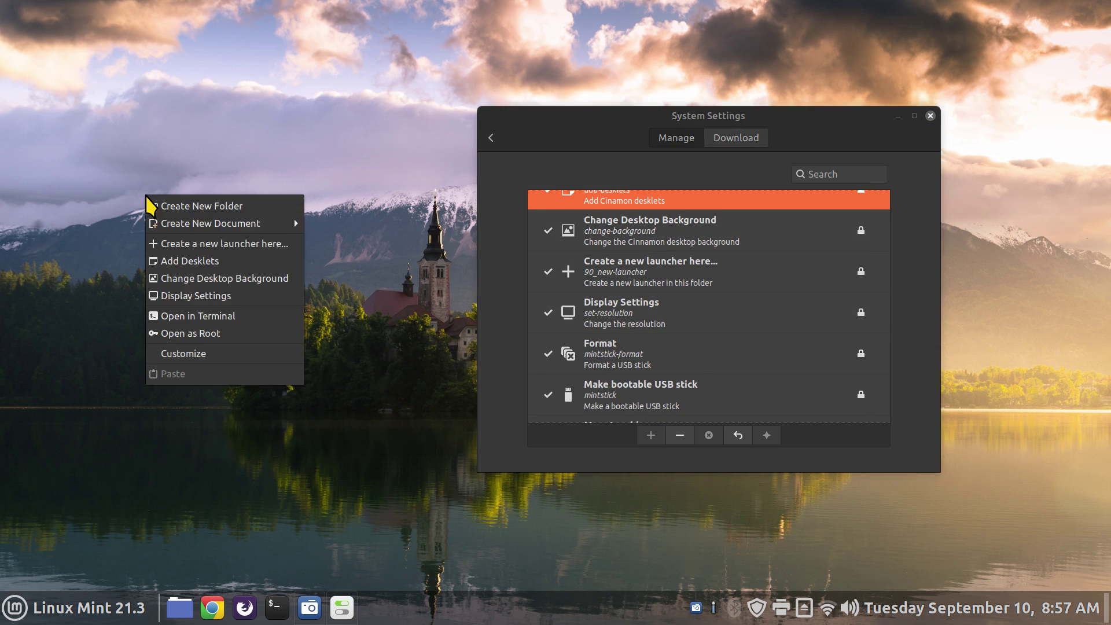
pyautogui.click(200, 300)
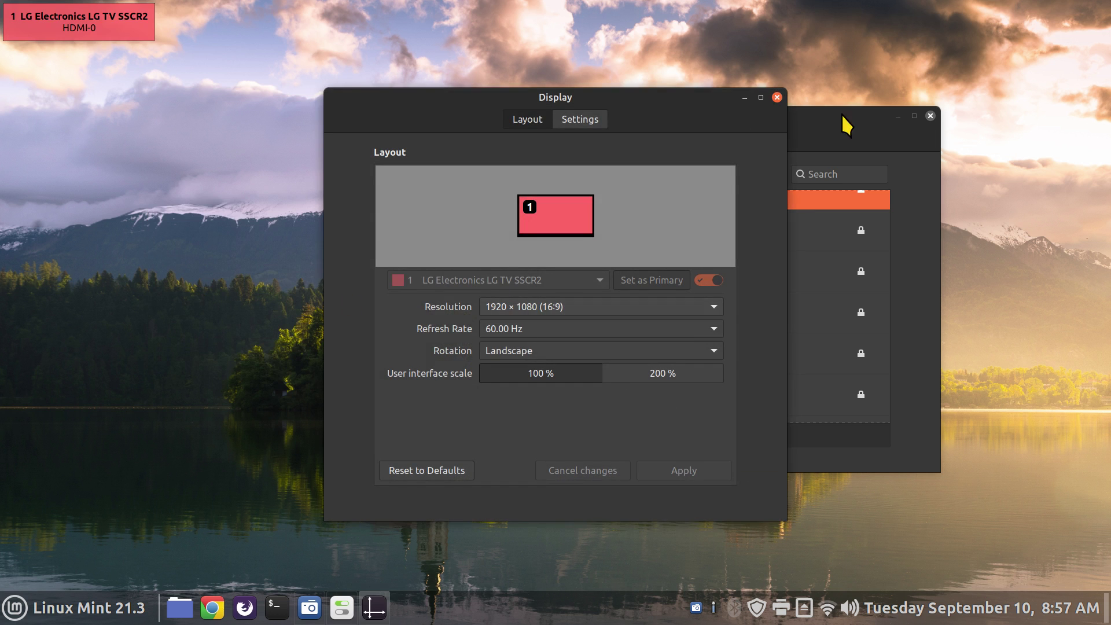
pyautogui.click(776, 97)
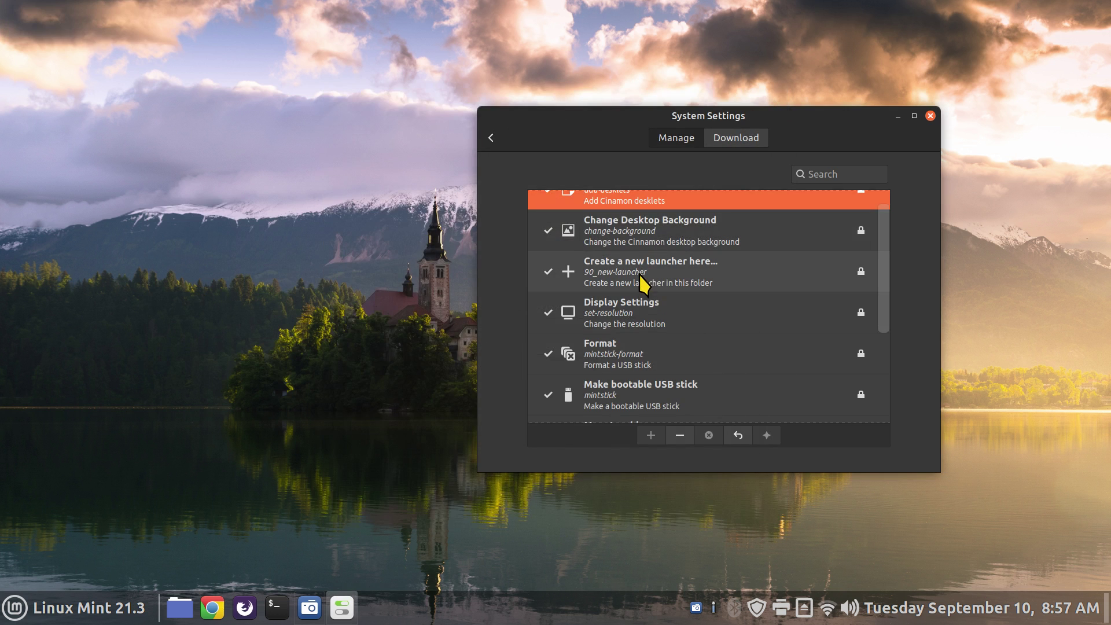
# Step: Disable the Display Settings action, check the desktop menu, then enable it again
pyautogui.click(598, 321)
pyautogui.click(681, 438)
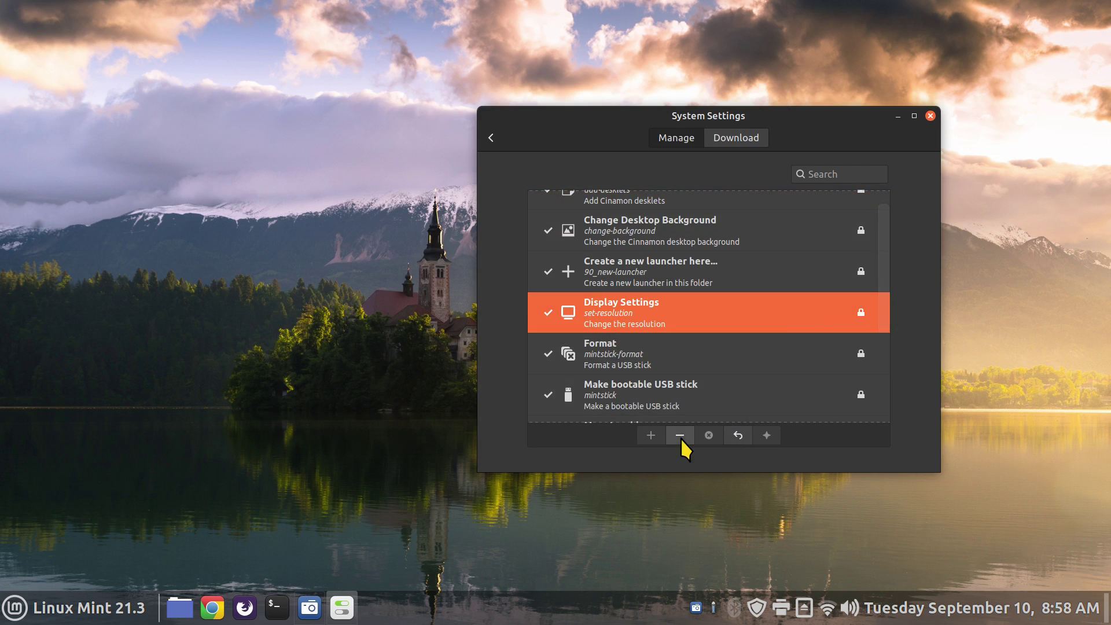
pyautogui.rightClick(141, 237)
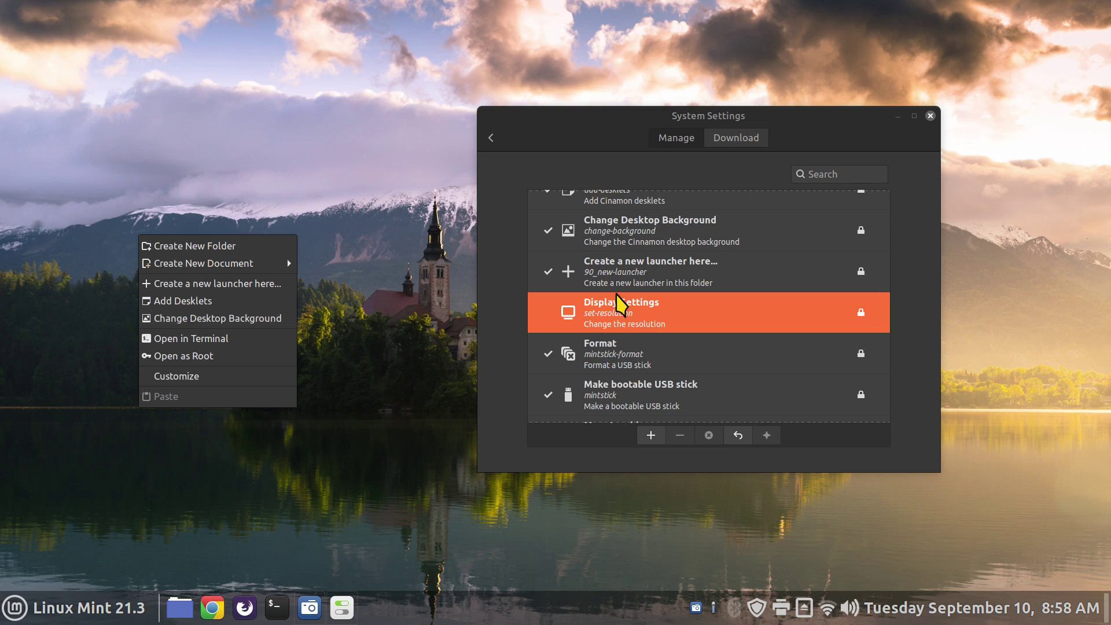
pyautogui.click(635, 320)
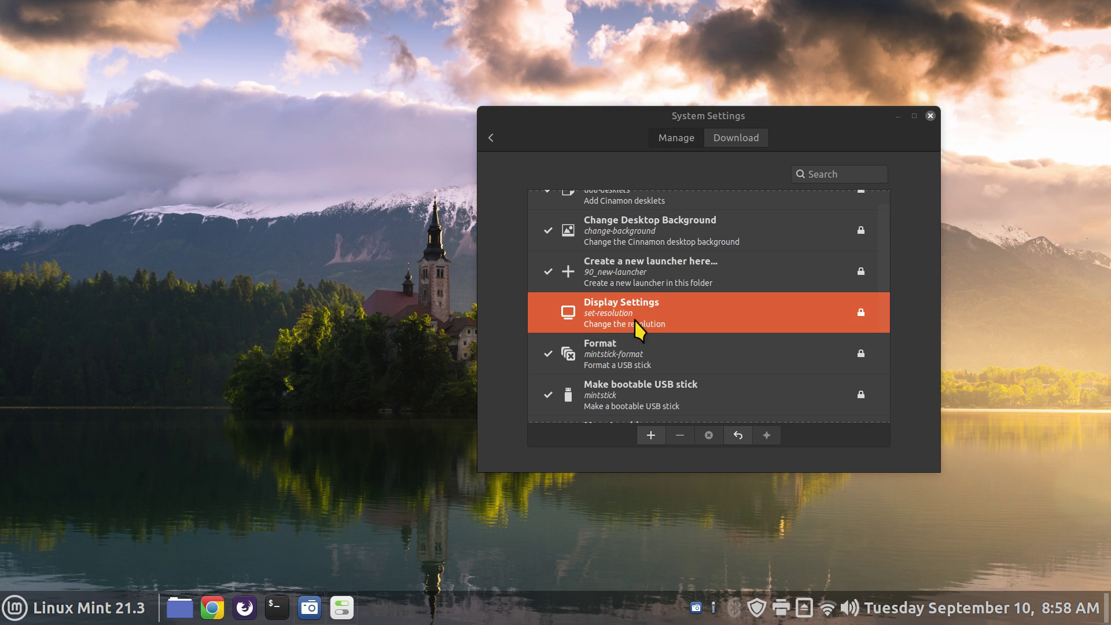
pyautogui.click(659, 436)
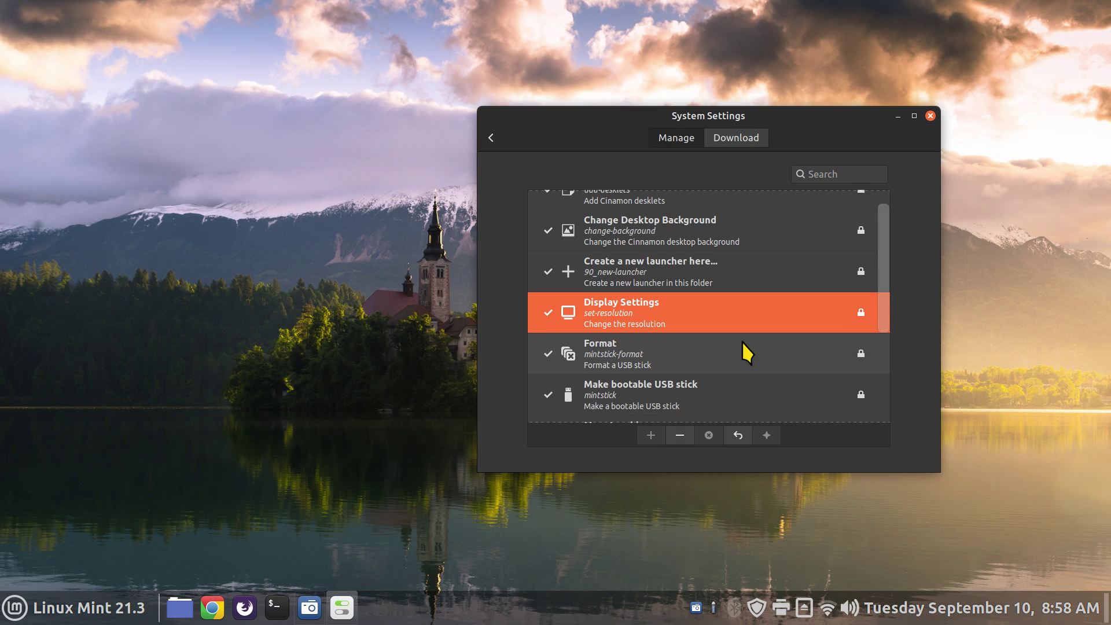
pyautogui.scroll(-2, 741, 341)
pyautogui.scroll(-3, 742, 341)
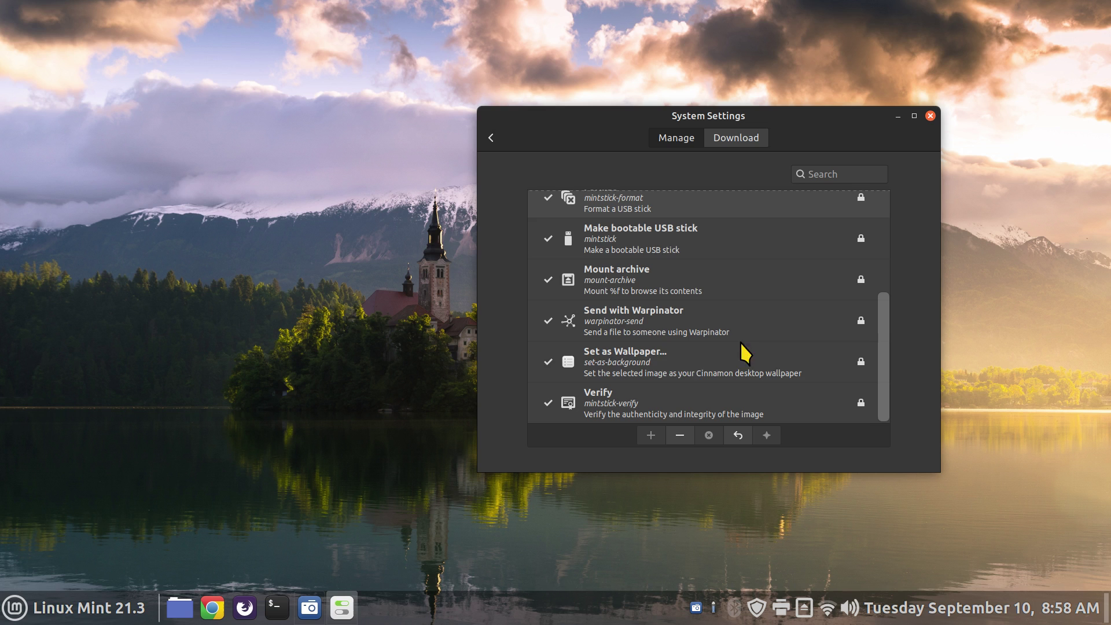
pyautogui.click(653, 358)
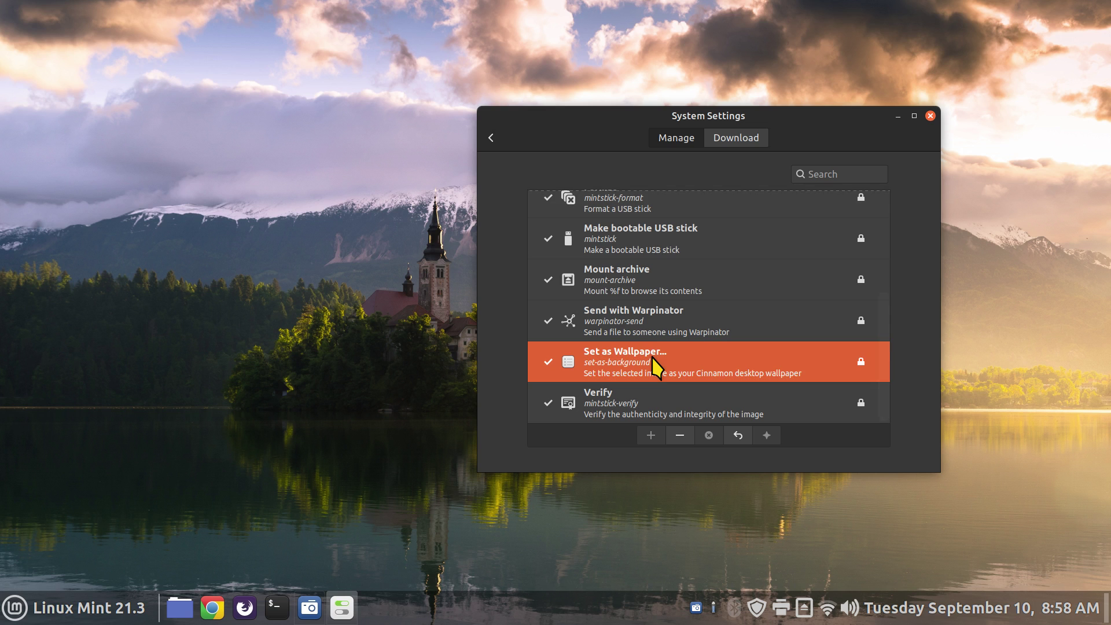
pyautogui.rightClick(140, 231)
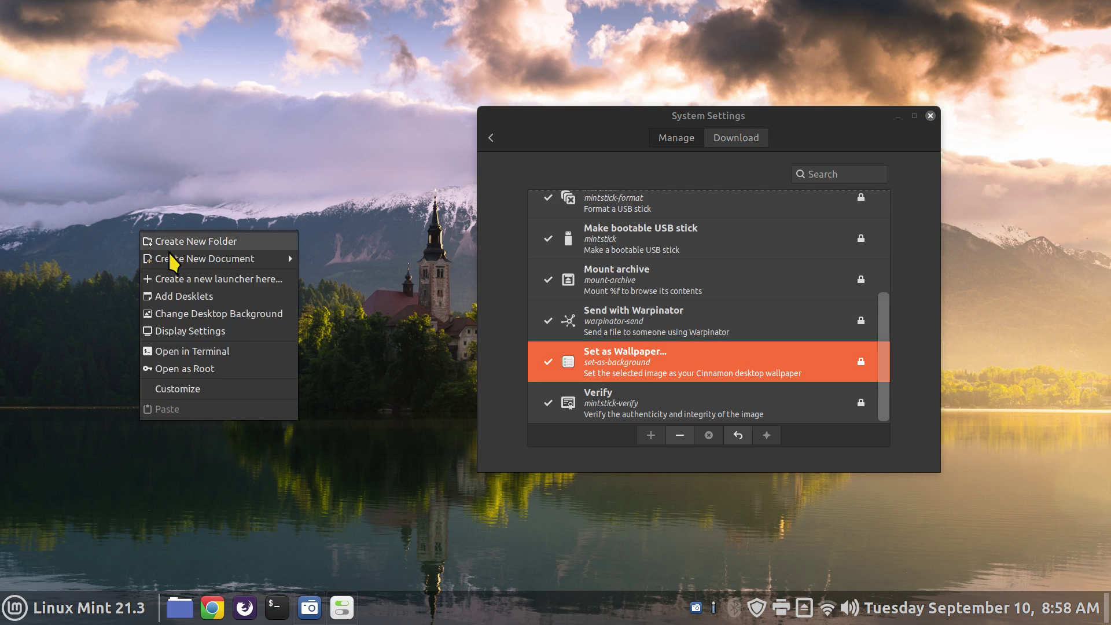
pyautogui.click(226, 317)
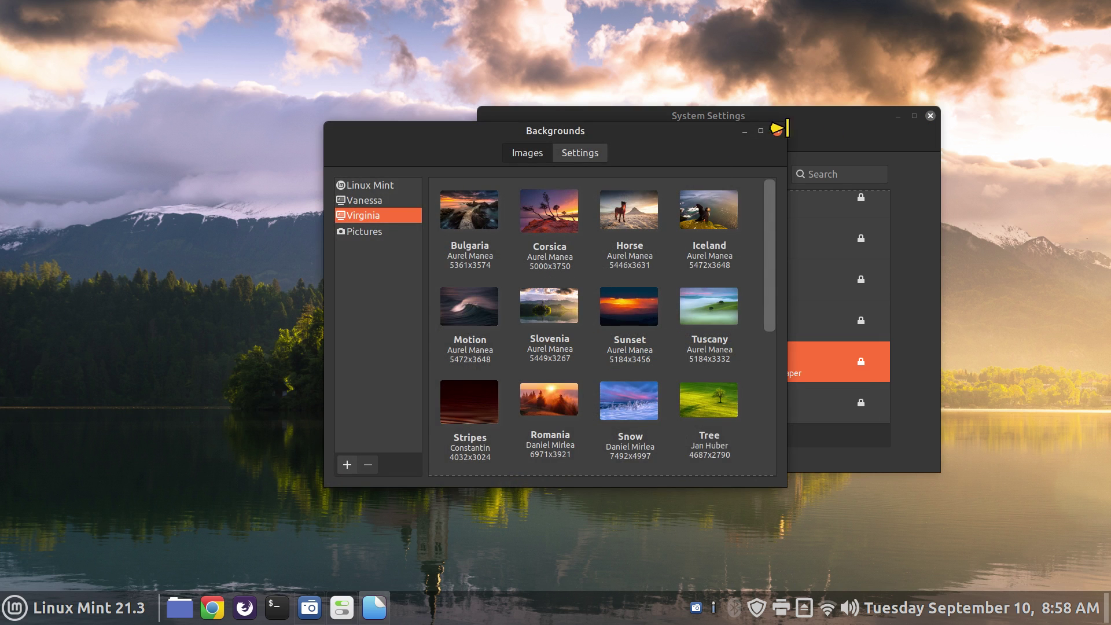
pyautogui.click(776, 131)
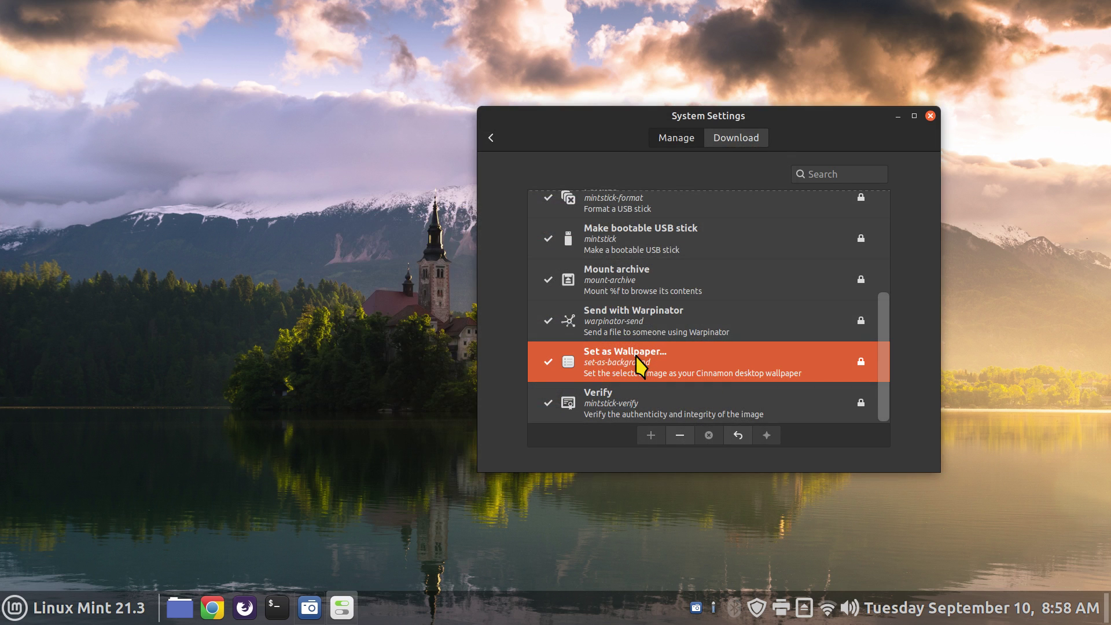
# Step: Open the Pictures folder in Nemo and select 1.jpg
pyautogui.click(181, 605)
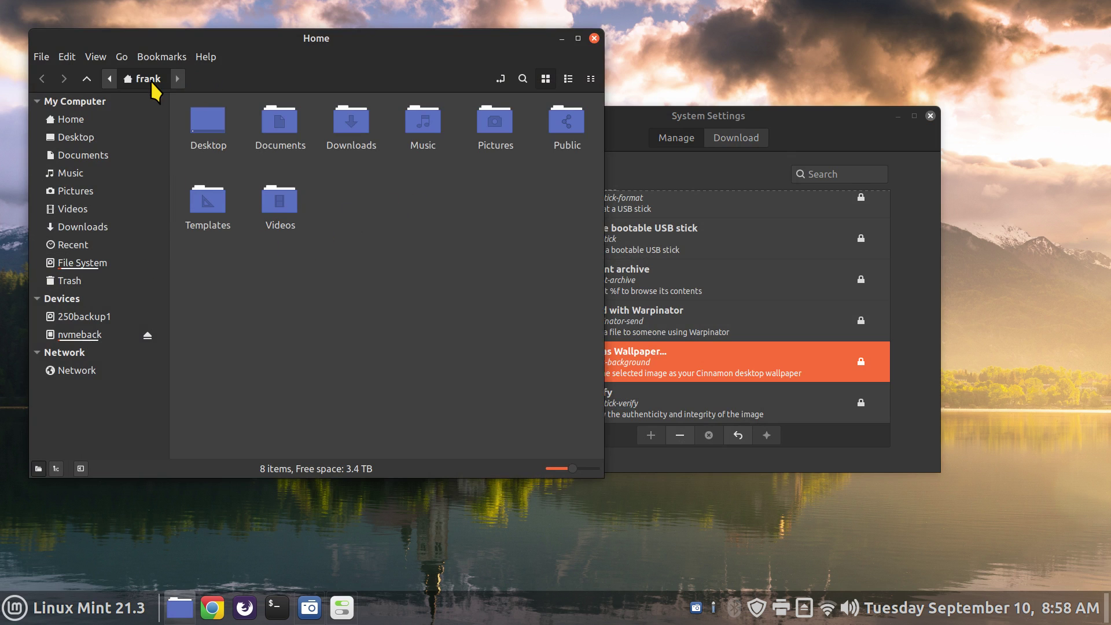
pyautogui.click(81, 193)
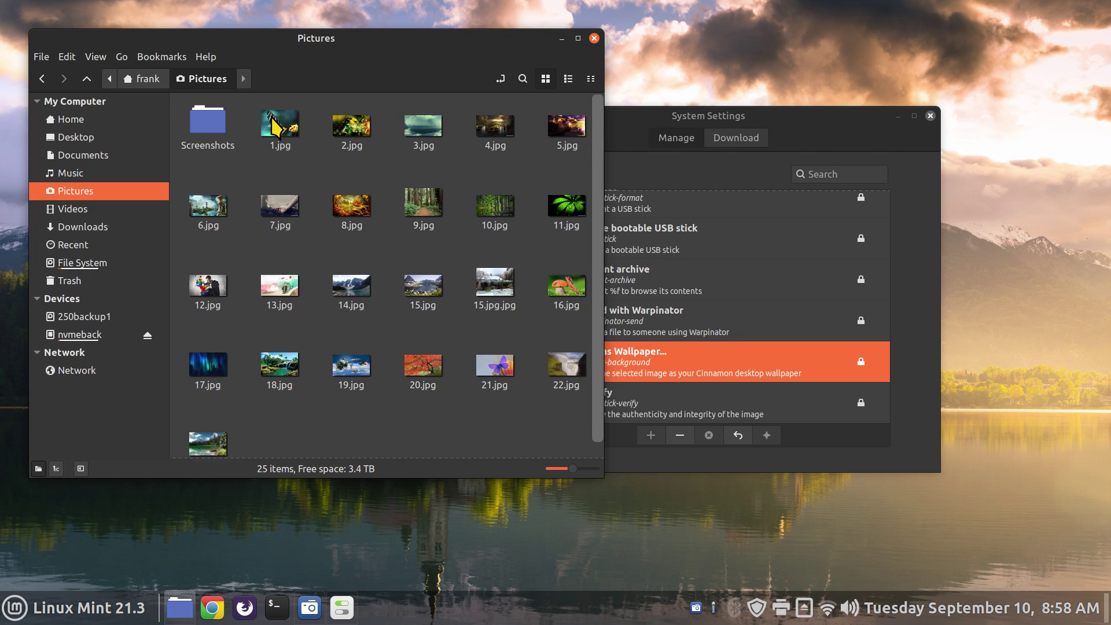
pyautogui.click(275, 124)
pyautogui.moveTo(308, 48); pyautogui.dragTo(457, 120)
# Step: Confirm 1.jpg offers Set as Wallpaper, preview it, and place Nemo beside System Settings
pyautogui.rightClick(421, 196)
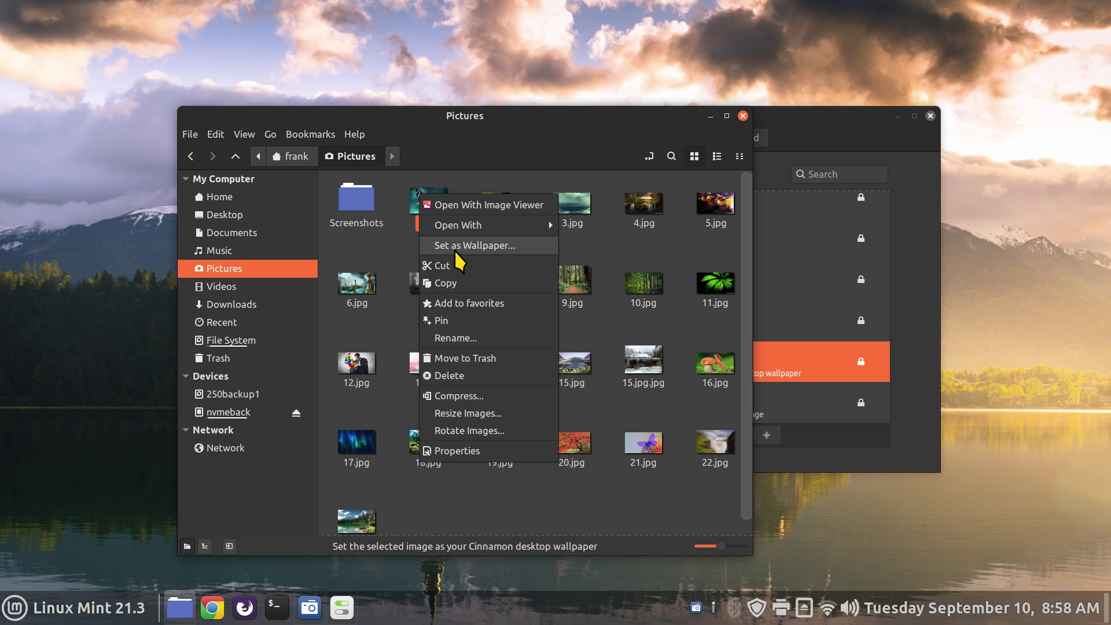
pyautogui.click(543, 133)
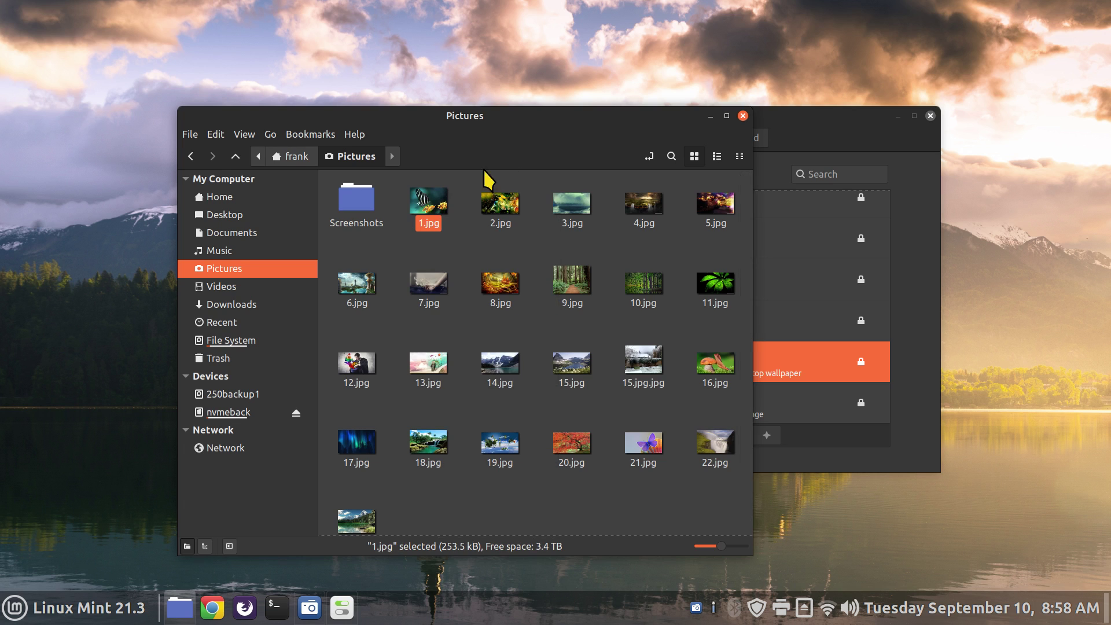
pyautogui.press('space')
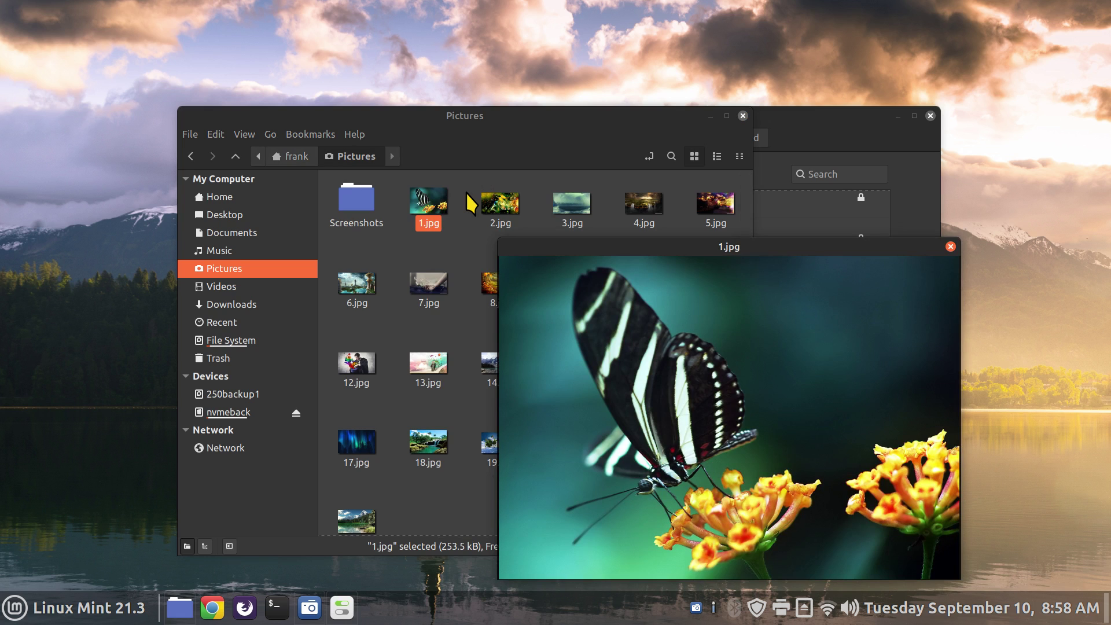
pyautogui.press('space')
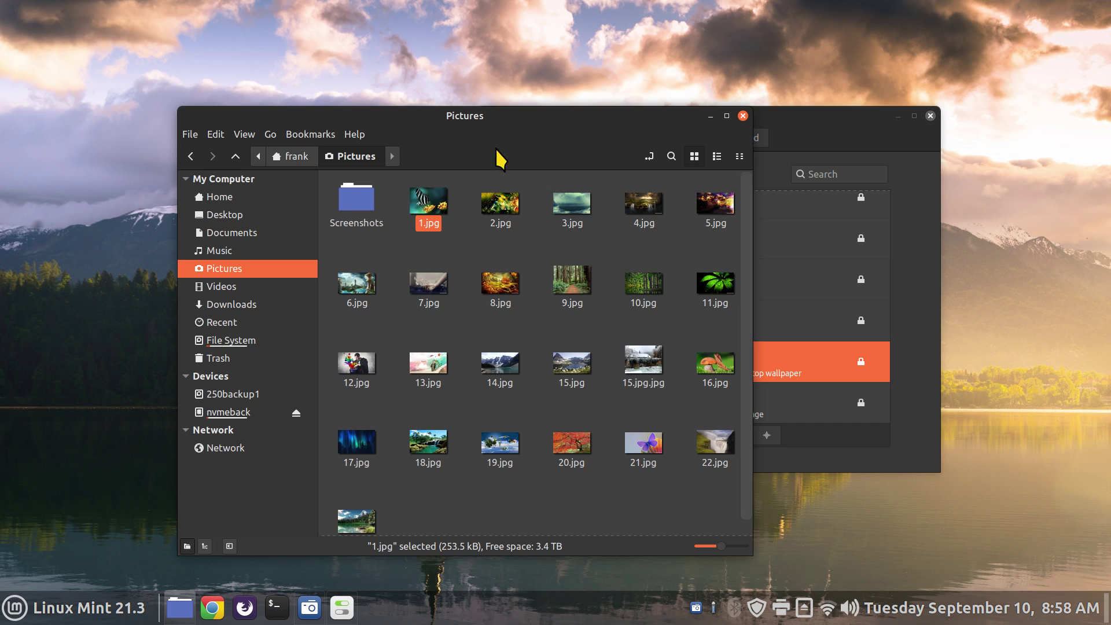
pyautogui.moveTo(506, 115); pyautogui.dragTo(376, 52)
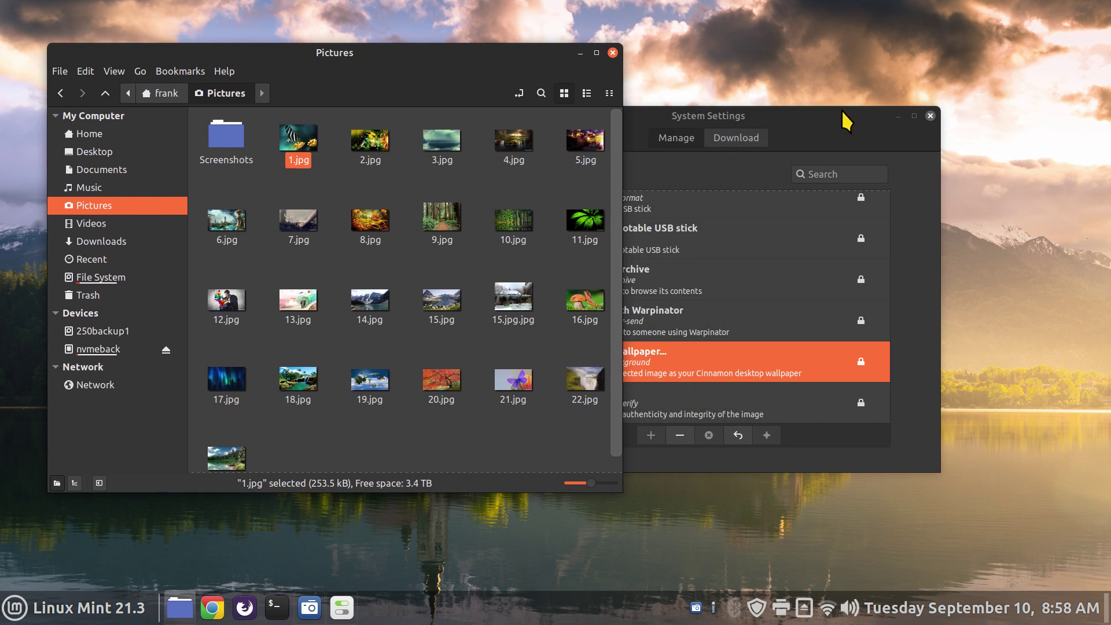
pyautogui.moveTo(817, 112); pyautogui.dragTo(968, 89)
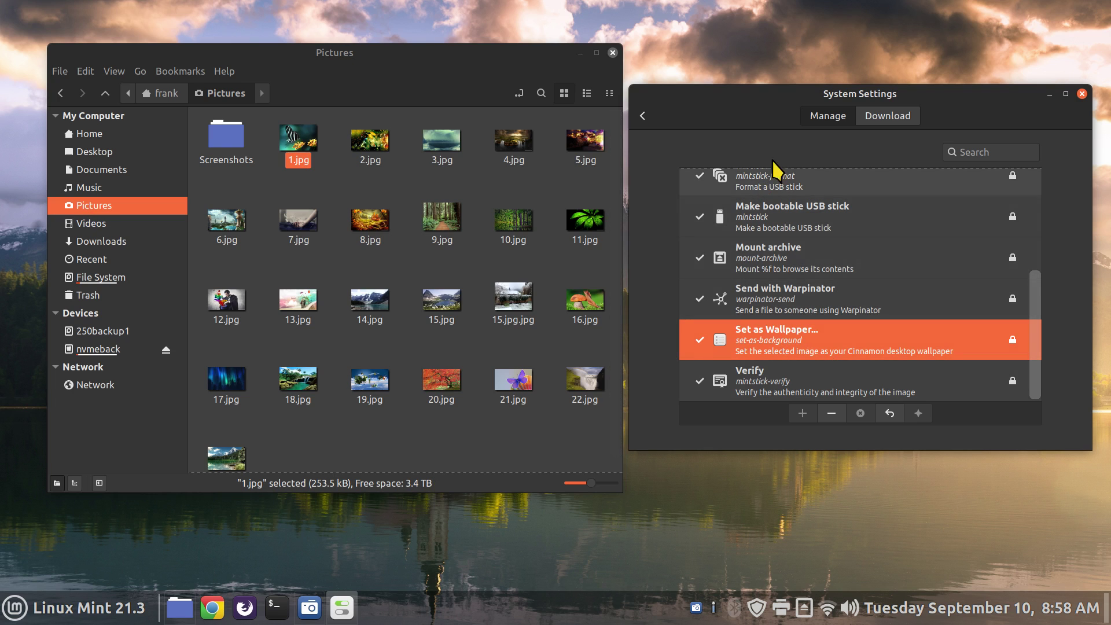
# Step: Return to the Actions page and disable the Set as Wallpaper action
pyautogui.click(645, 115)
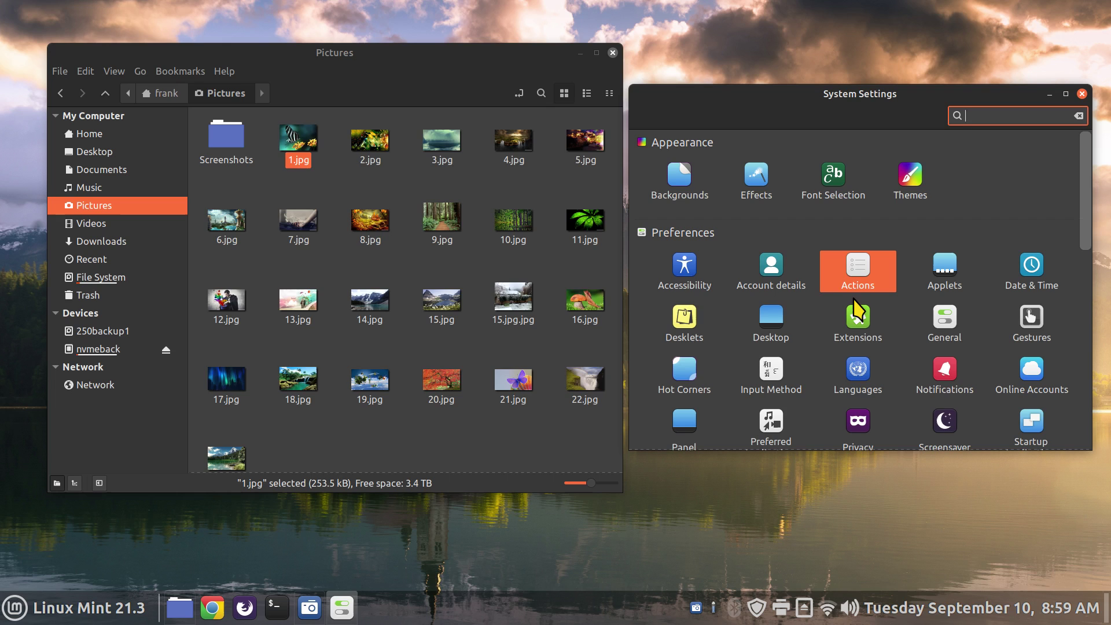
pyautogui.click(862, 270)
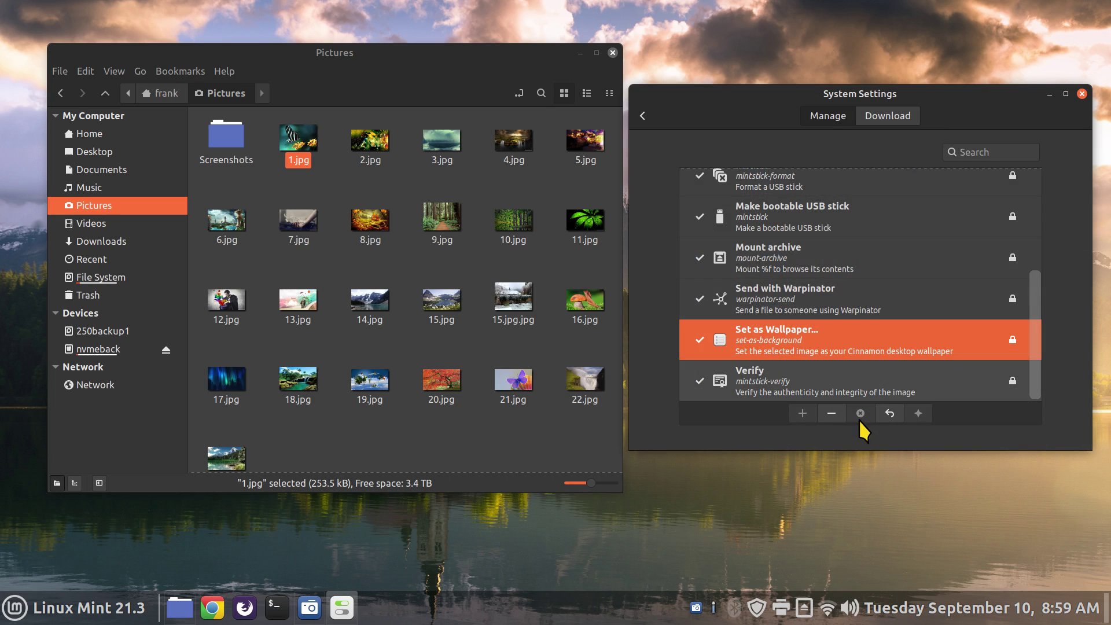
pyautogui.click(831, 413)
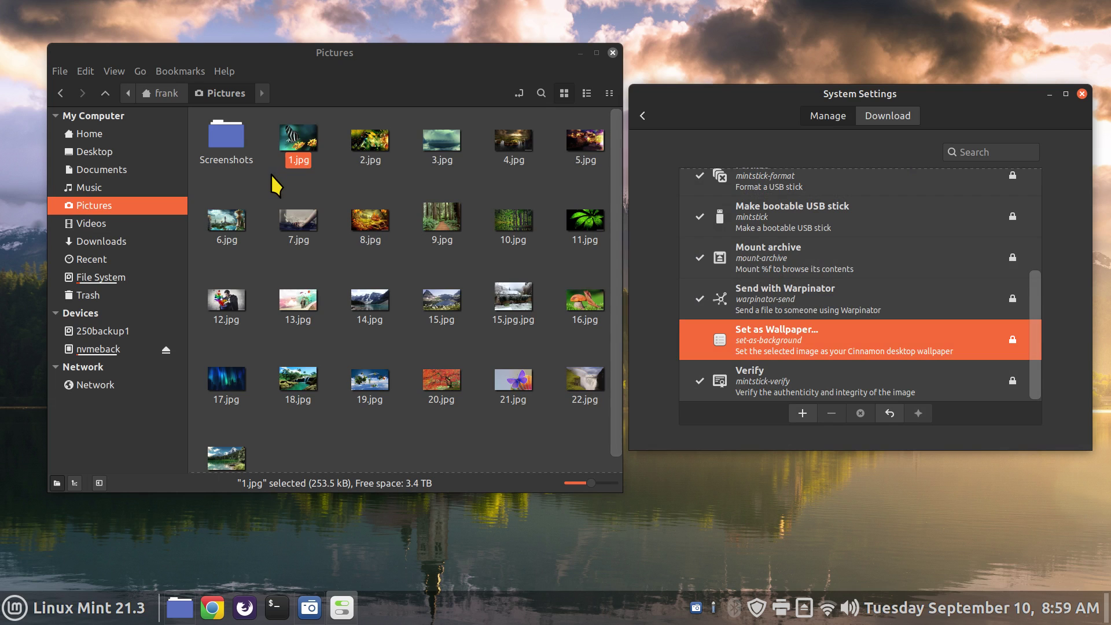
# Step: Right-click 1.jpg in Nemo to confirm Set as Wallpaper no longer appears
pyautogui.click(325, 171)
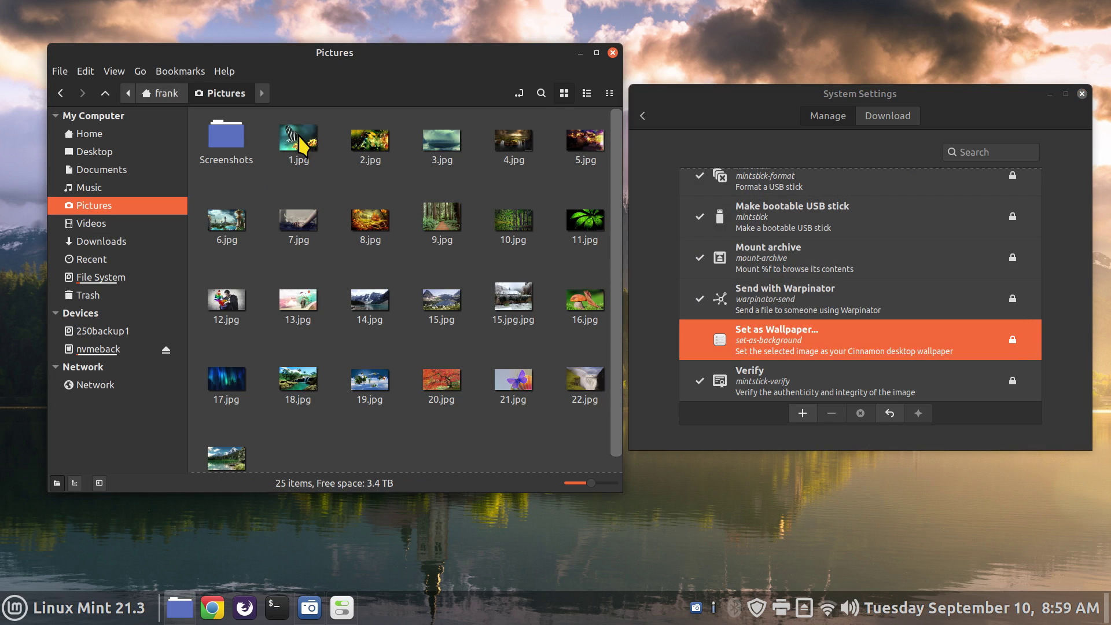
pyautogui.click(301, 145)
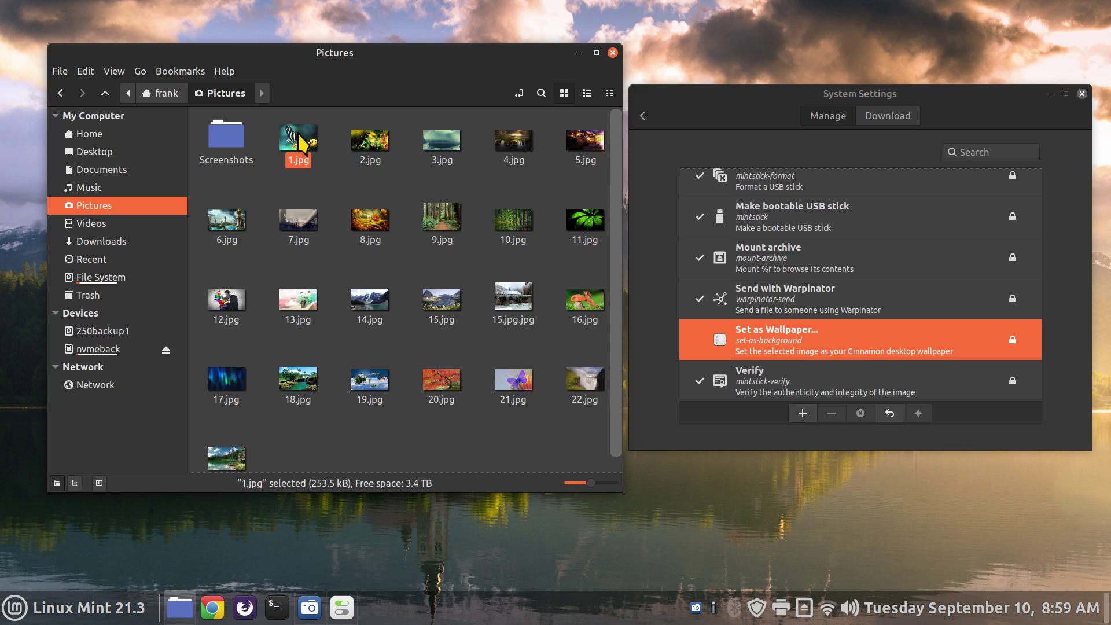
pyautogui.rightClick(300, 136)
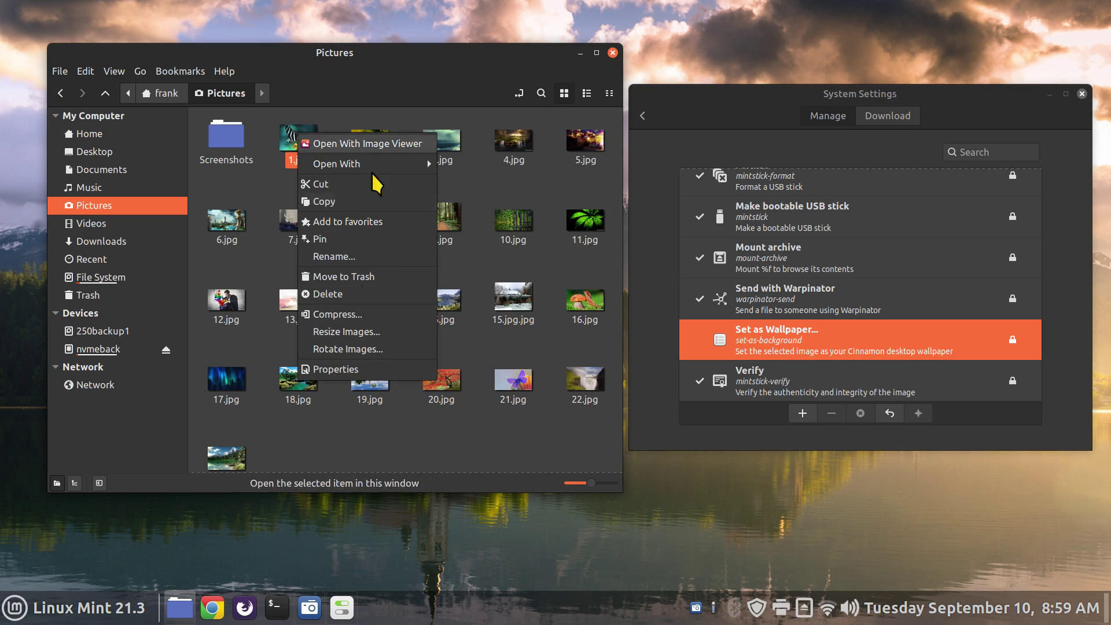
pyautogui.click(350, 91)
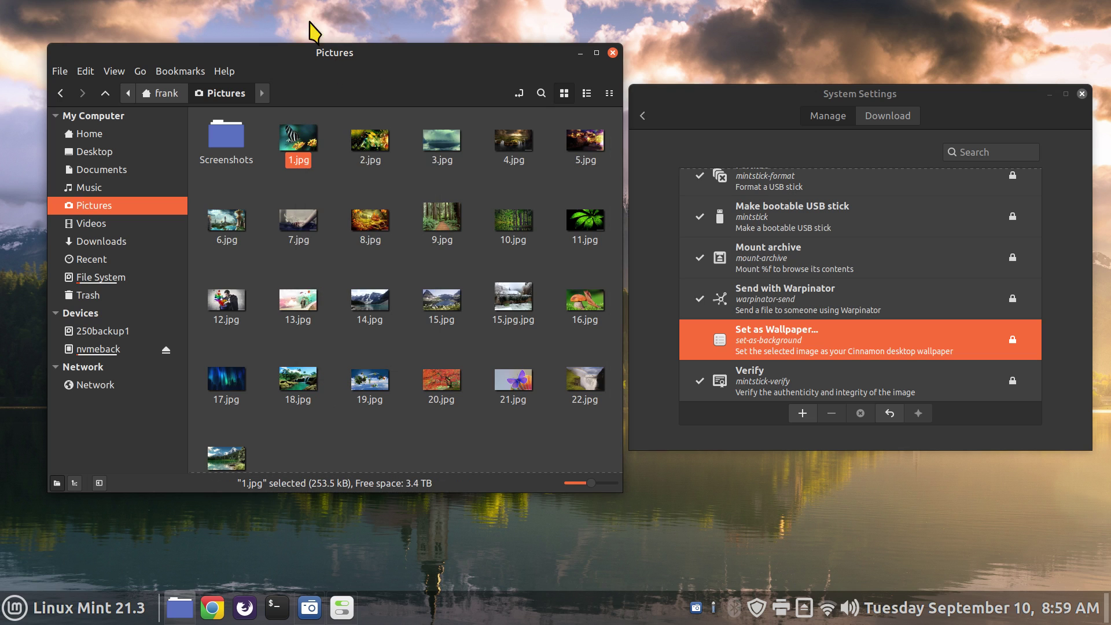
# Step: In Nemo's Preferences Plugins page, tick the Set as Wallpaper action
pyautogui.click(85, 72)
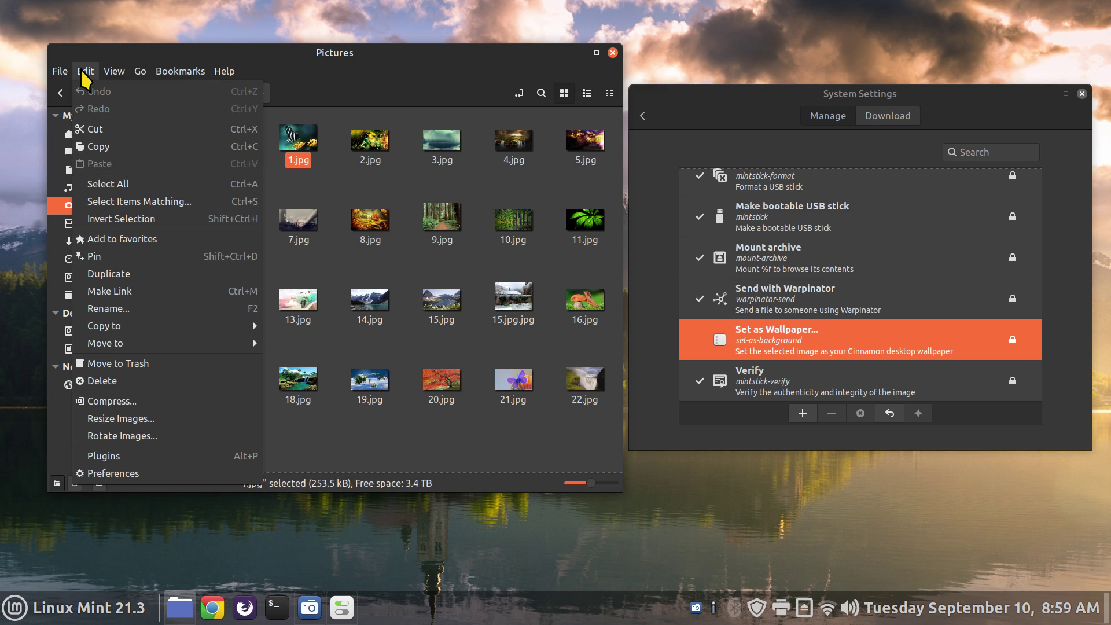
pyautogui.click(128, 473)
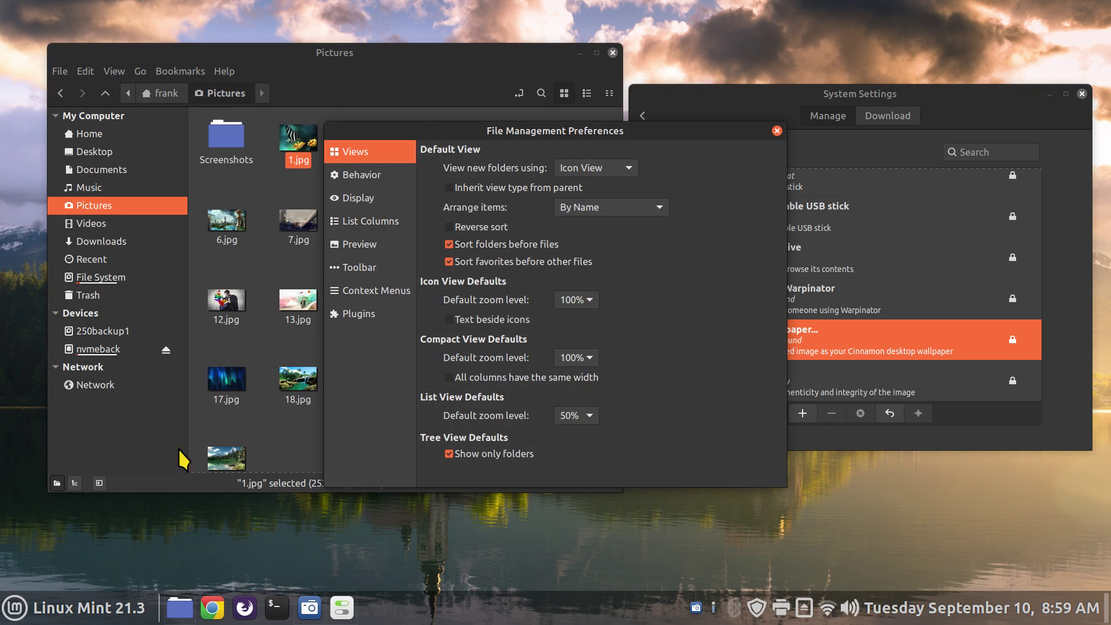
pyautogui.moveTo(427, 136); pyautogui.dragTo(180, 126)
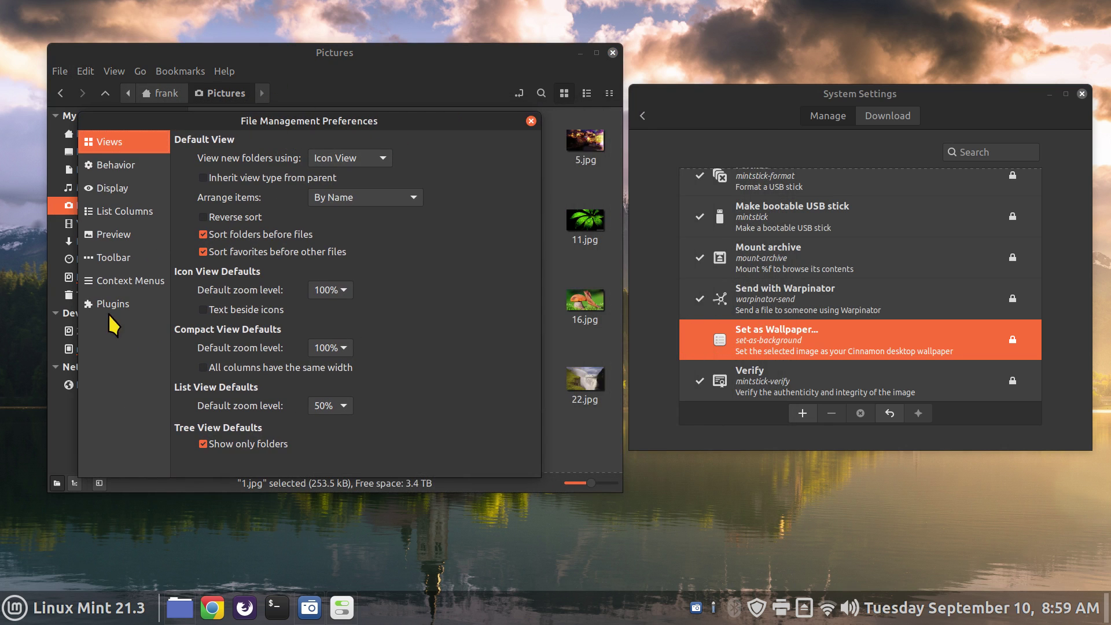
pyautogui.click(148, 305)
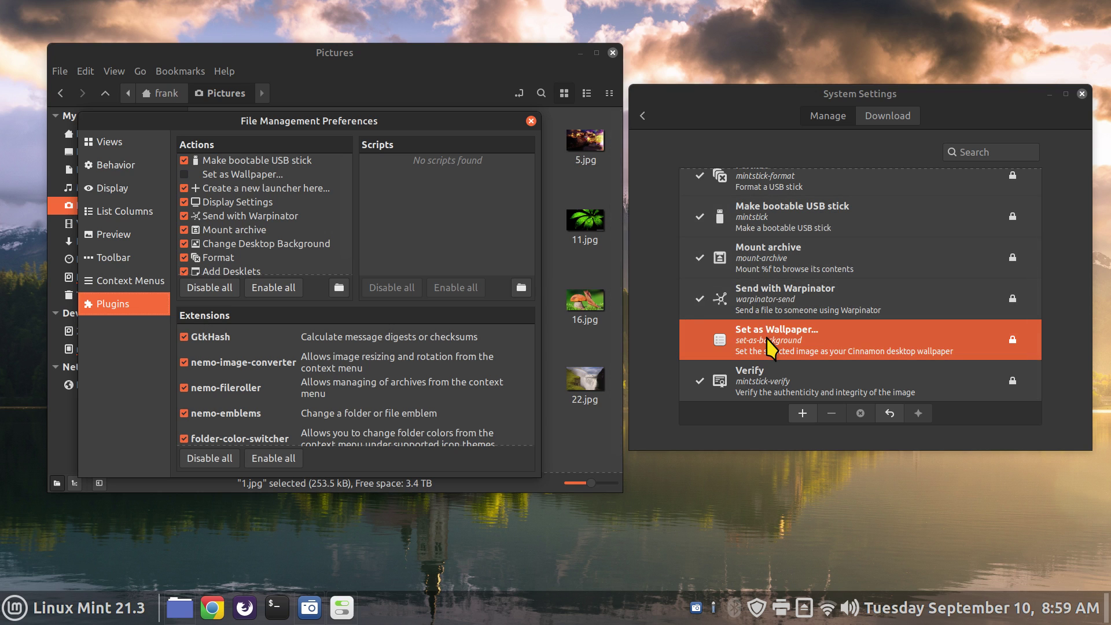
pyautogui.click(184, 174)
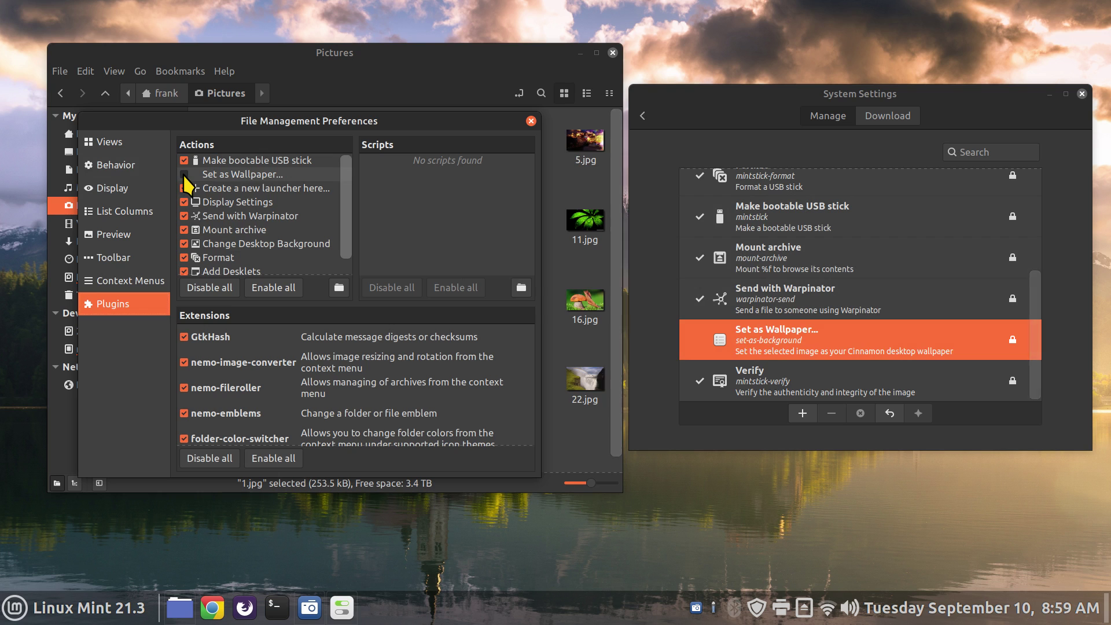
# Step: Toggle Set as Wallpaper off and back on in System Settings' Actions list
pyautogui.click(701, 341)
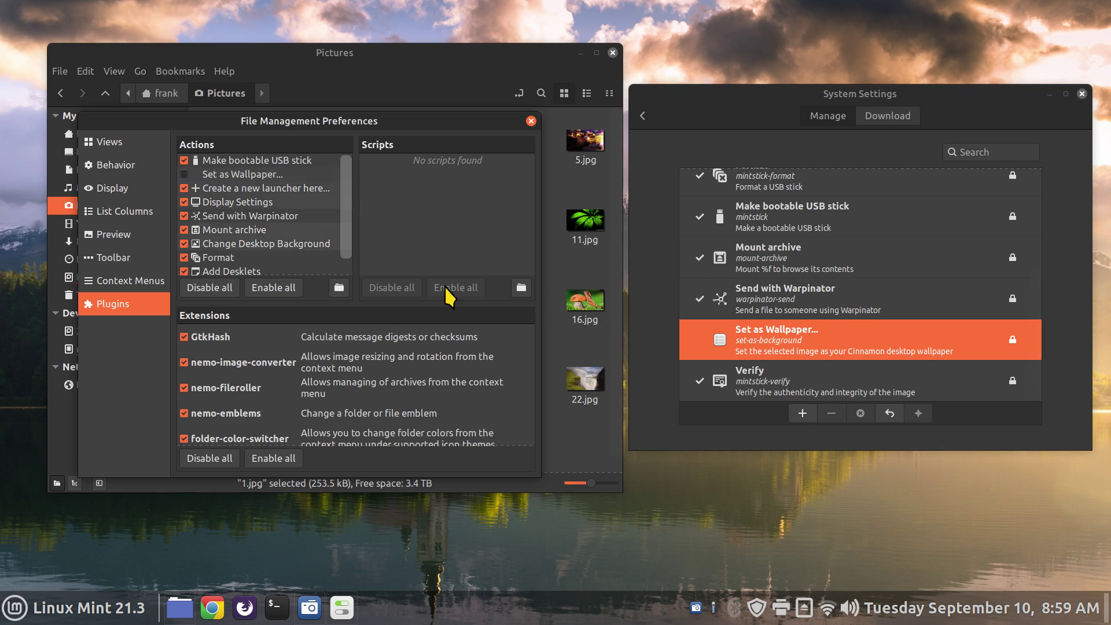
pyautogui.click(788, 347)
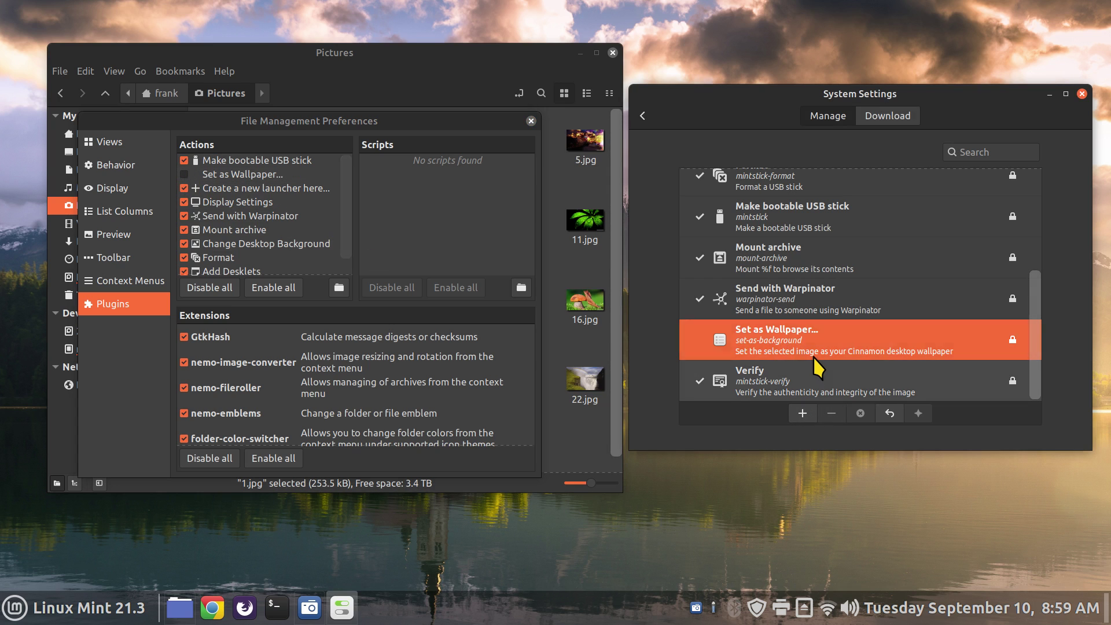
pyautogui.click(799, 415)
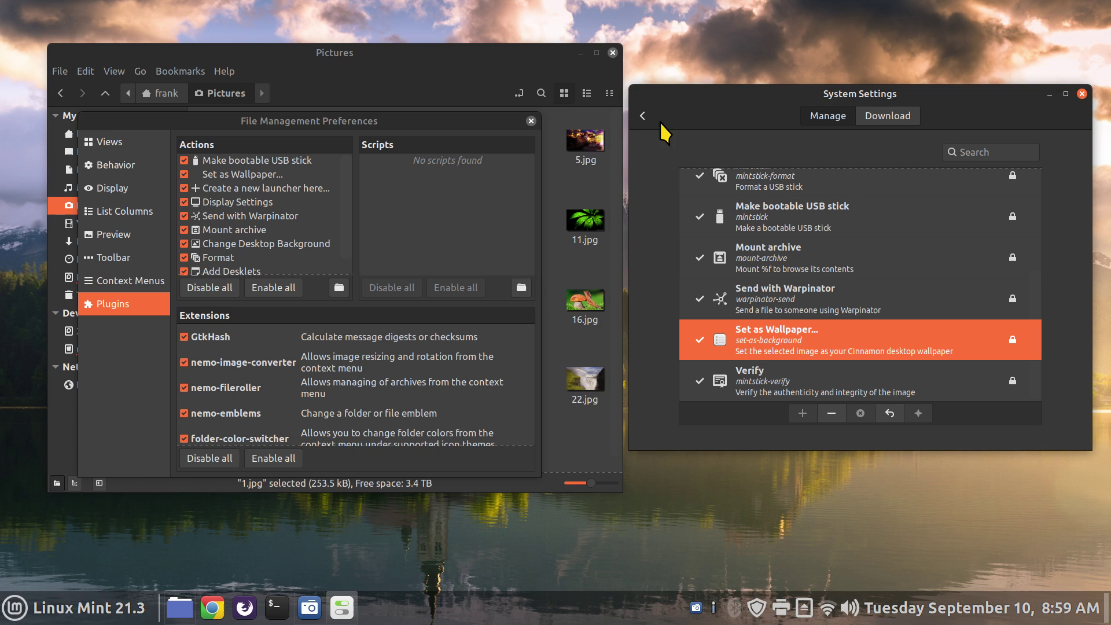
# Step: Close Nemo's preferences and Pictures window, then show the Download catalogue of actions
pyautogui.click(530, 121)
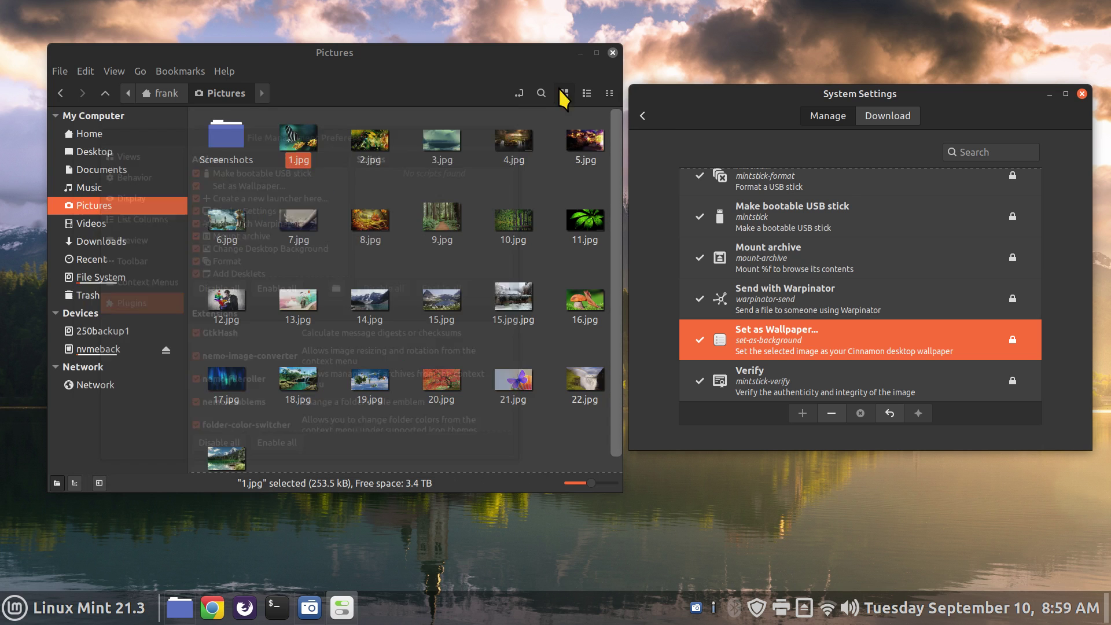
pyautogui.click(612, 53)
pyautogui.moveTo(734, 96); pyautogui.dragTo(509, 108)
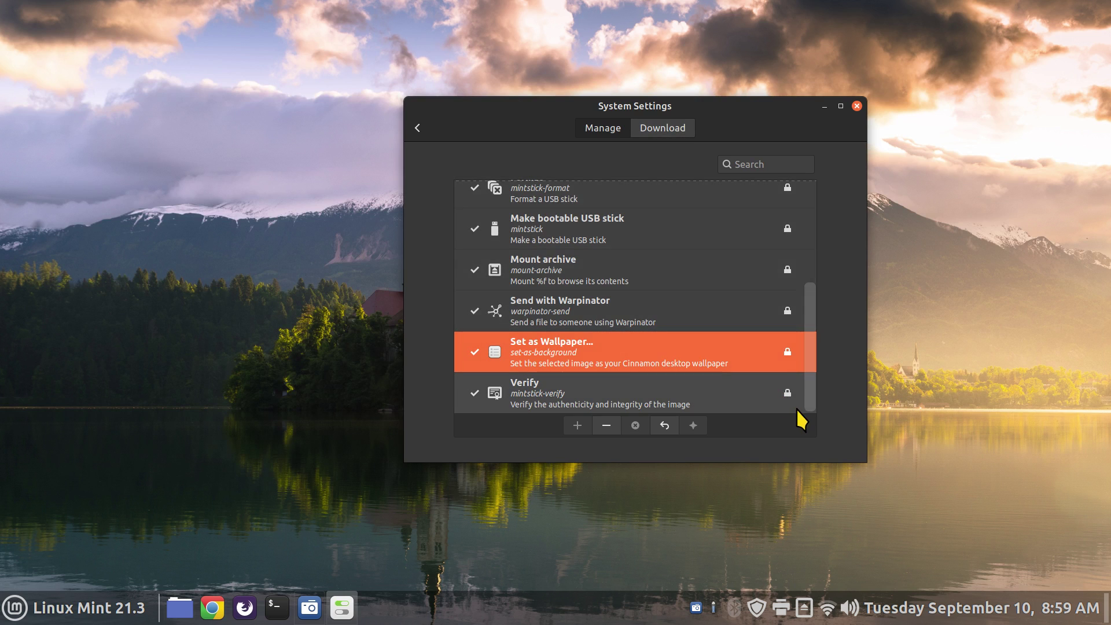
pyautogui.moveTo(811, 374); pyautogui.dragTo(788, 167)
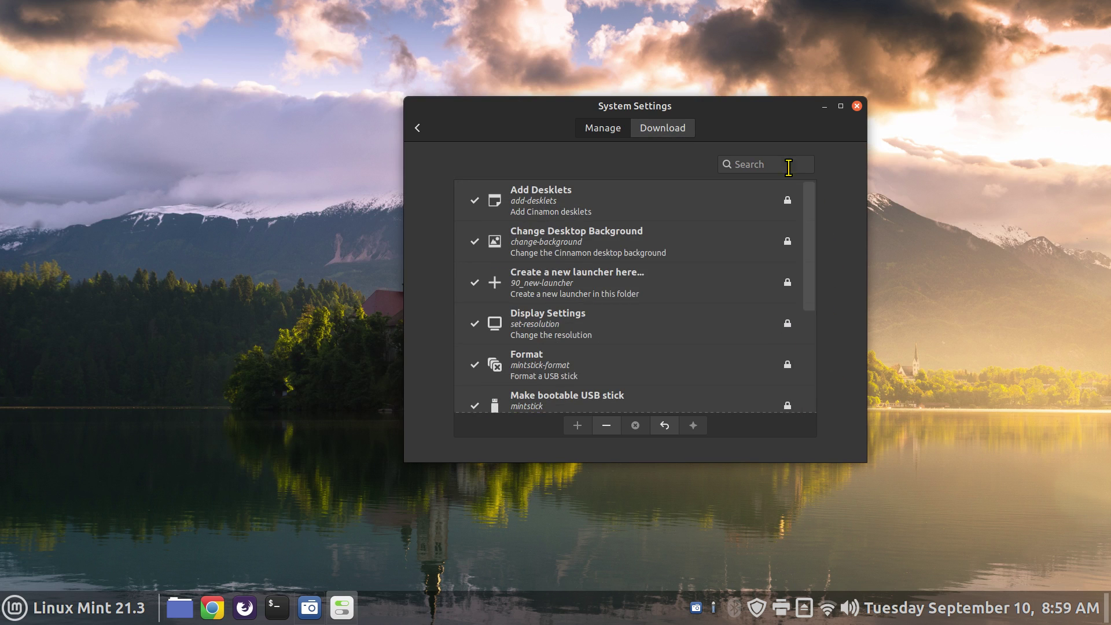
pyautogui.click(664, 126)
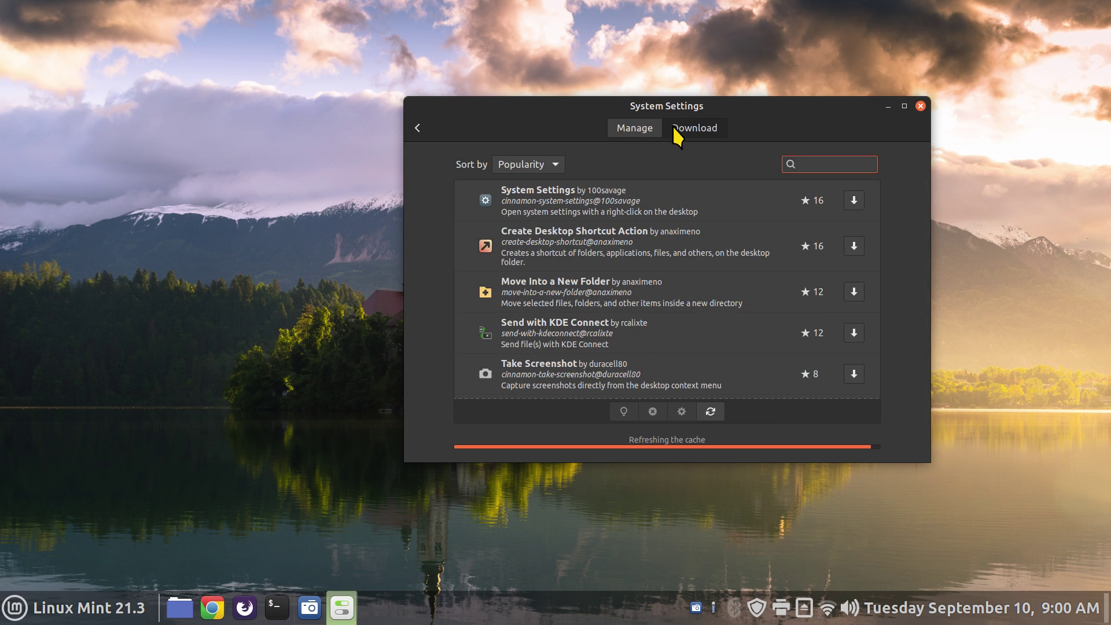
# Step: Inspect the desktop's right-click menu twice and reposition the settings window
pyautogui.rightClick(107, 212)
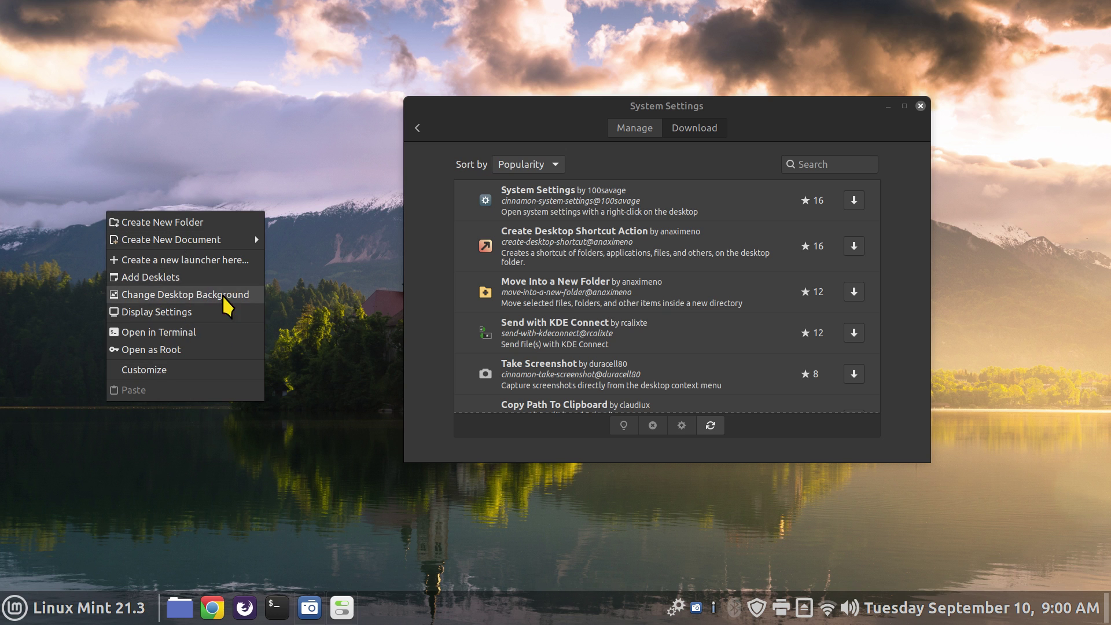
pyautogui.click(317, 411)
pyautogui.rightClick(130, 186)
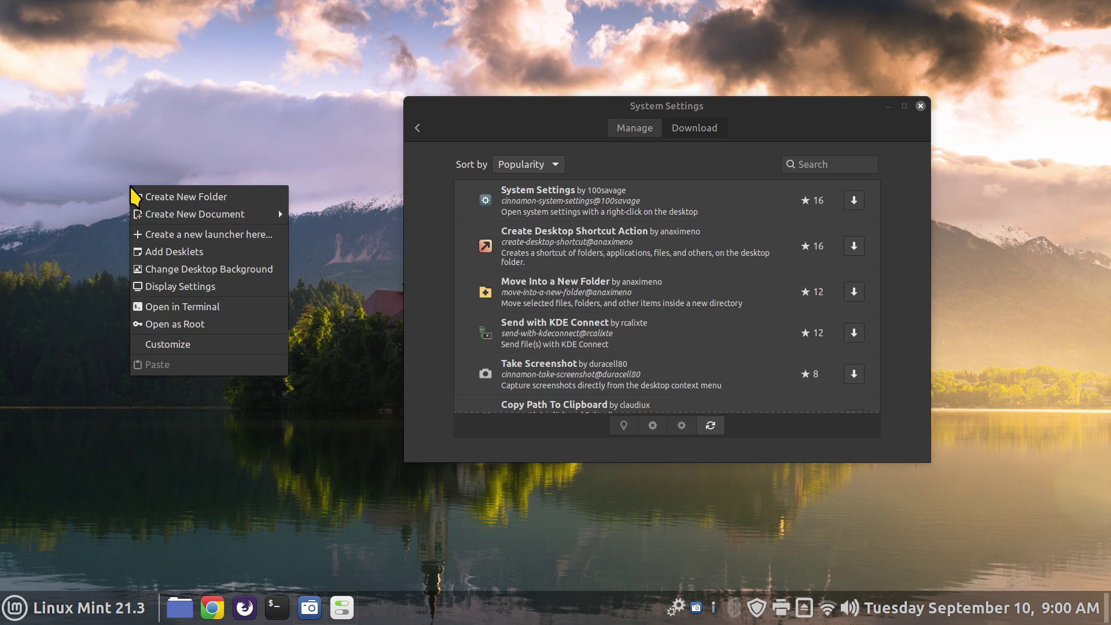
pyautogui.click(346, 204)
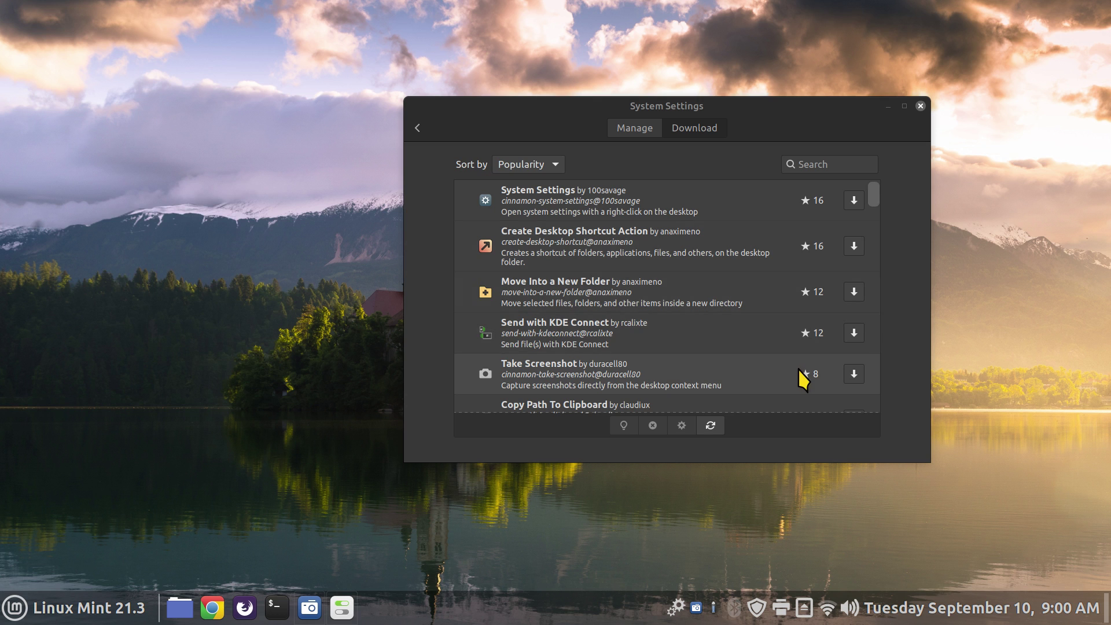
pyautogui.moveTo(840, 110); pyautogui.dragTo(887, 93)
# Step: Download Take Screenshot, check the desktop menu, and view it in the installed Actions list
pyautogui.click(602, 360)
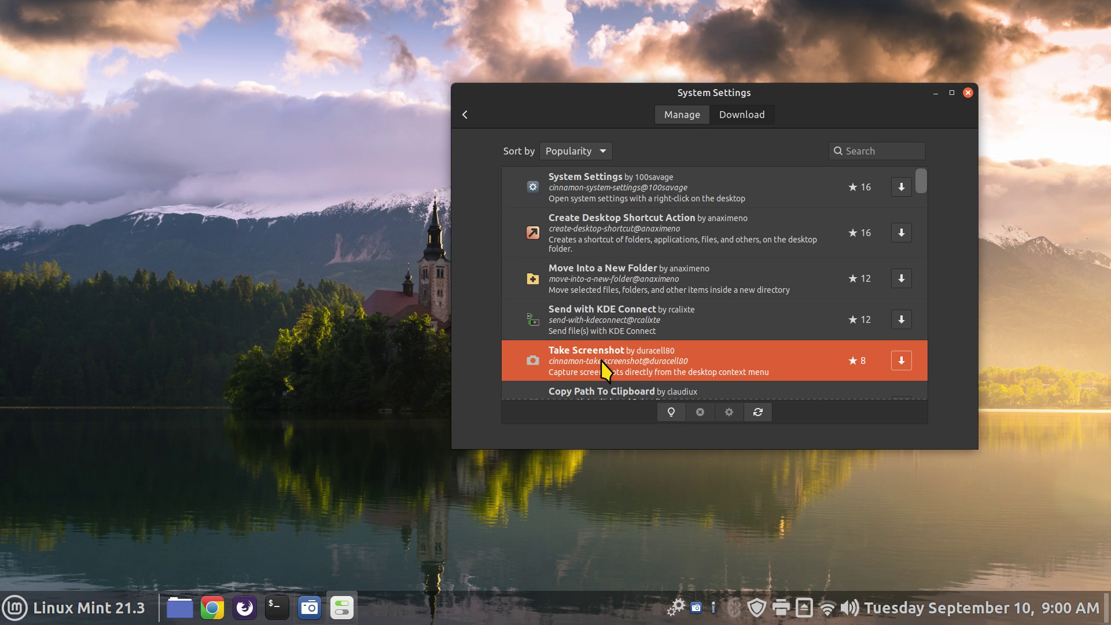
pyautogui.click(901, 361)
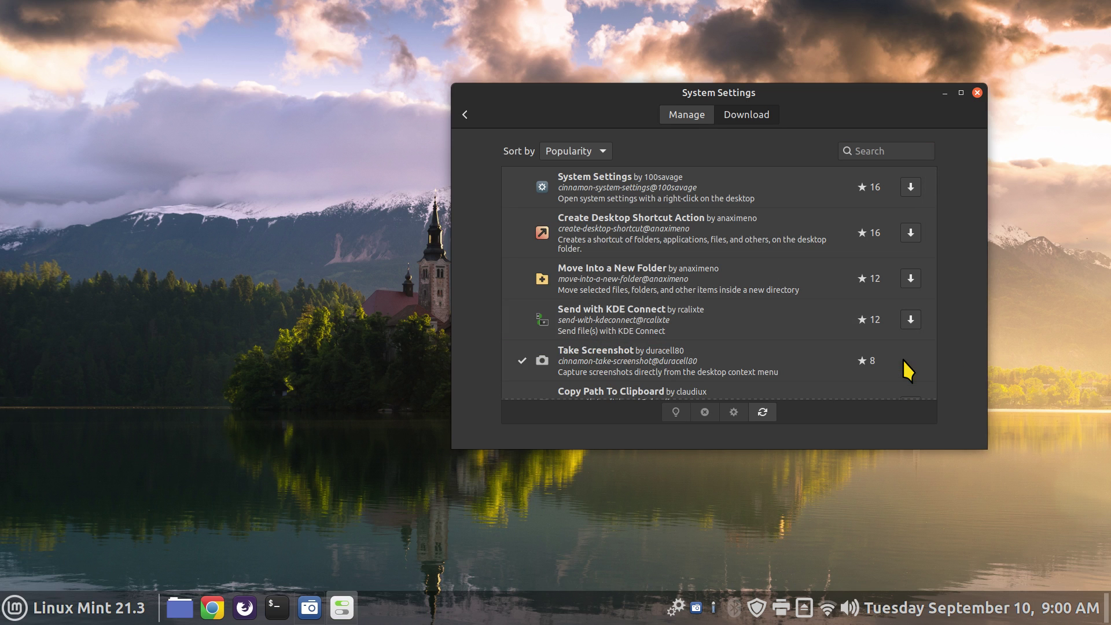
pyautogui.rightClick(153, 177)
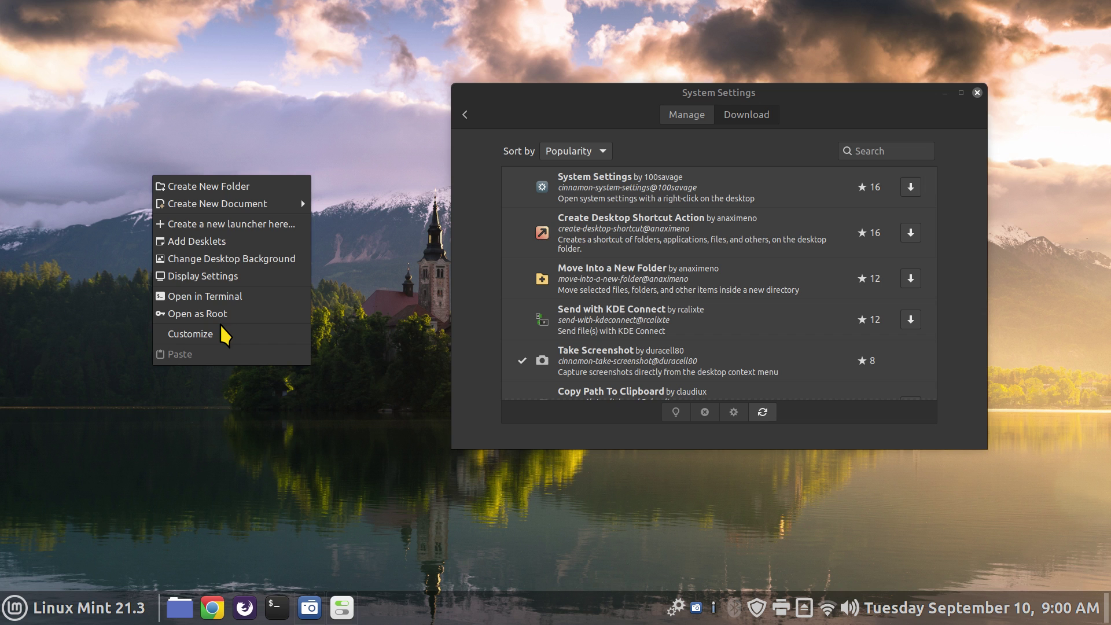
pyautogui.click(813, 109)
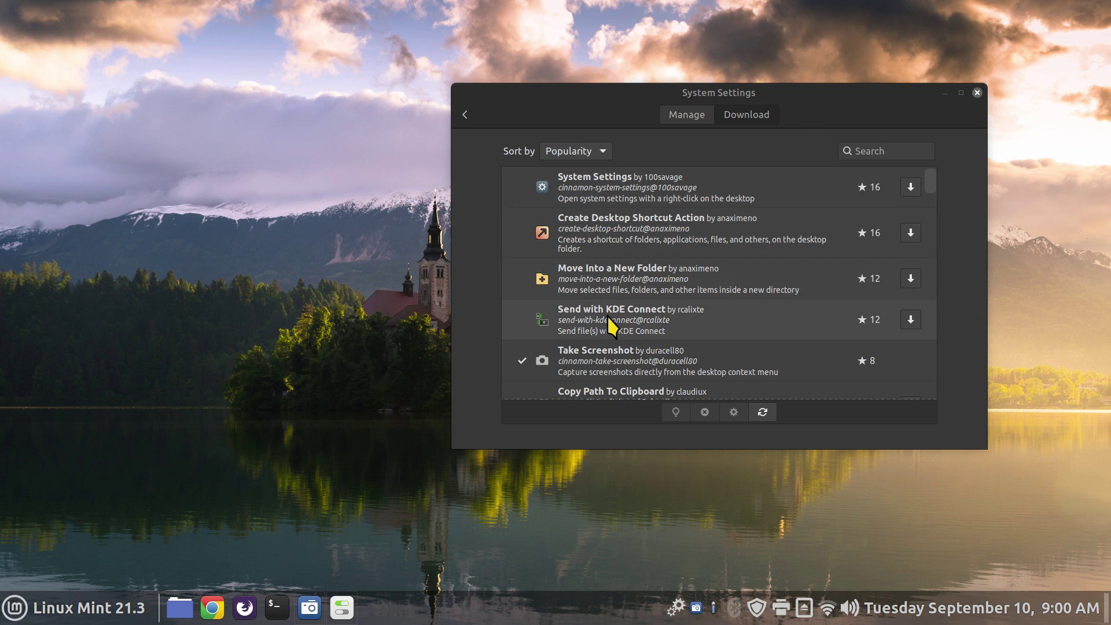
pyautogui.click(685, 113)
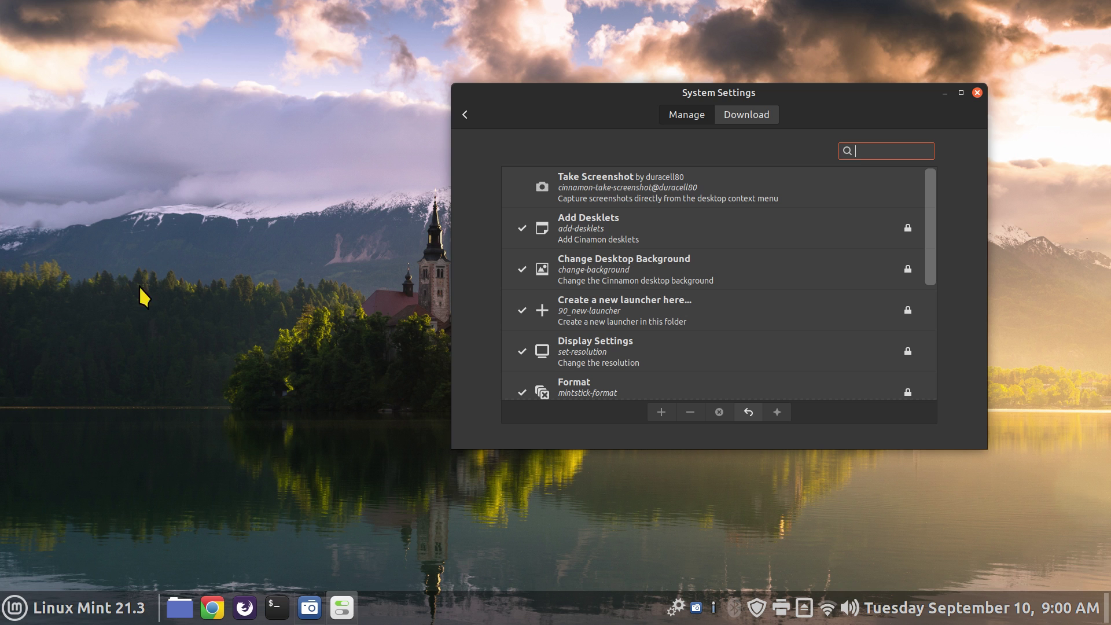
# Step: Select the Take Screenshot action, then use it from the desktop menu to capture the settings window region
pyautogui.click(590, 191)
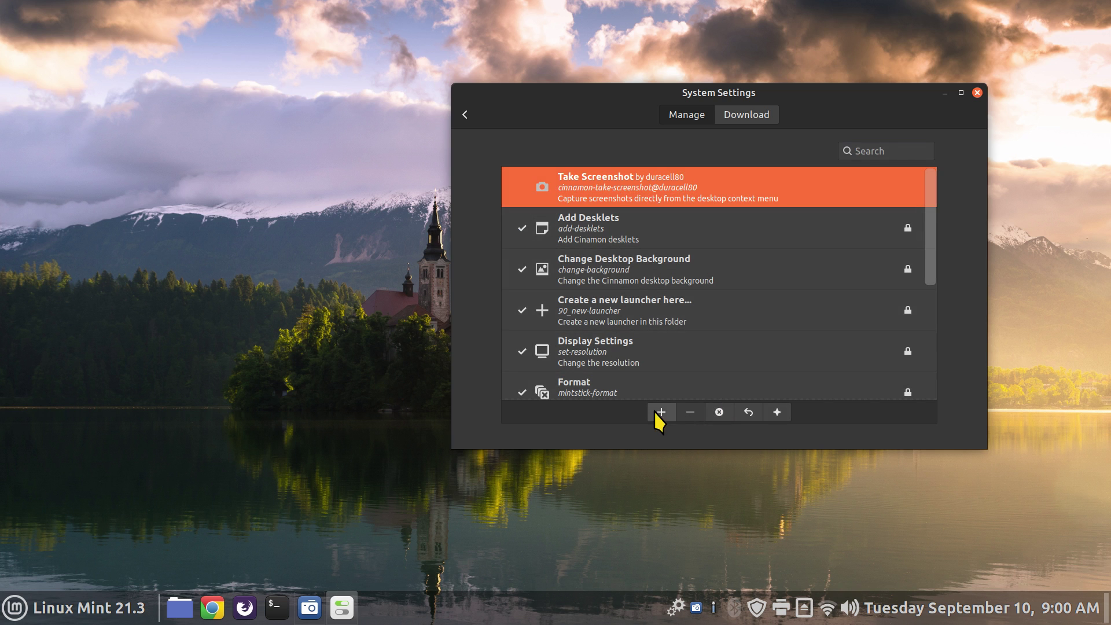
pyautogui.rightClick(145, 210)
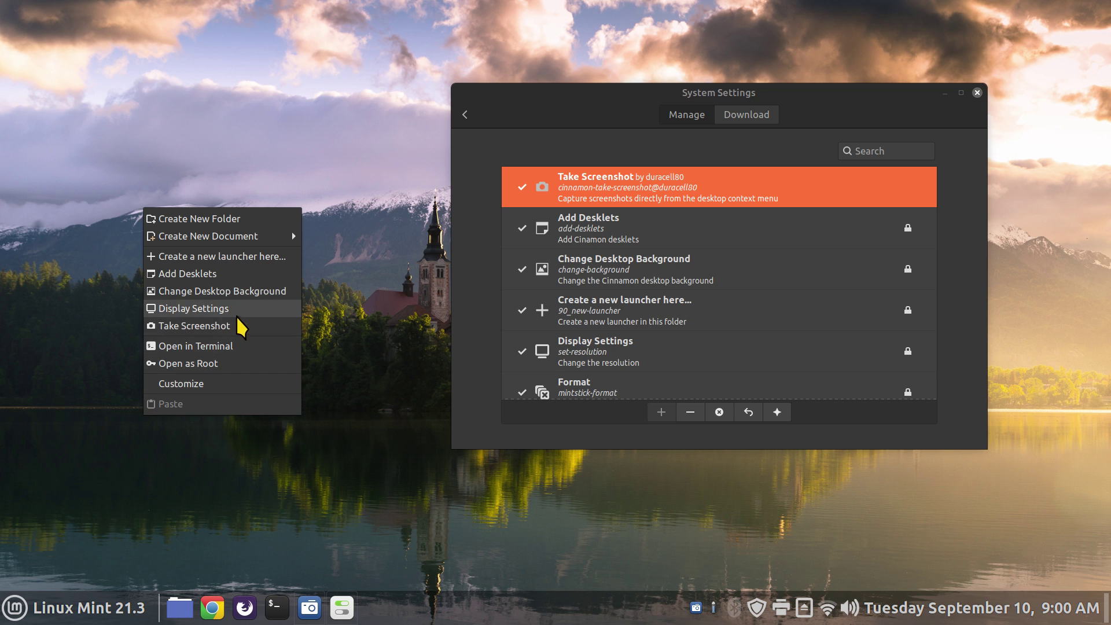
pyautogui.click(194, 326)
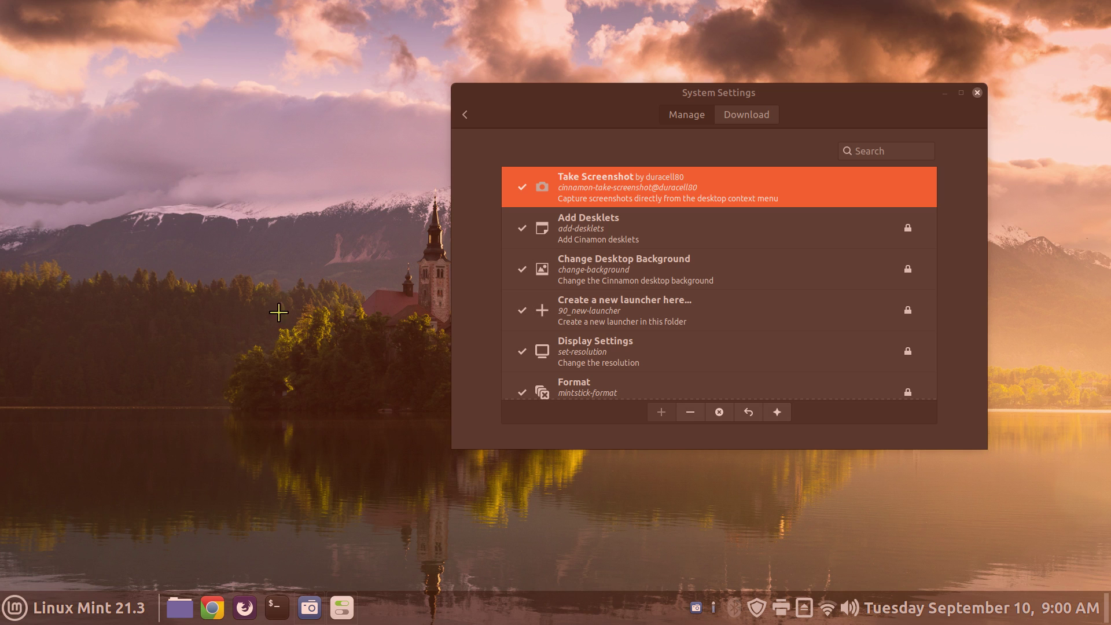
pyautogui.moveTo(989, 82); pyautogui.dragTo(445, 443)
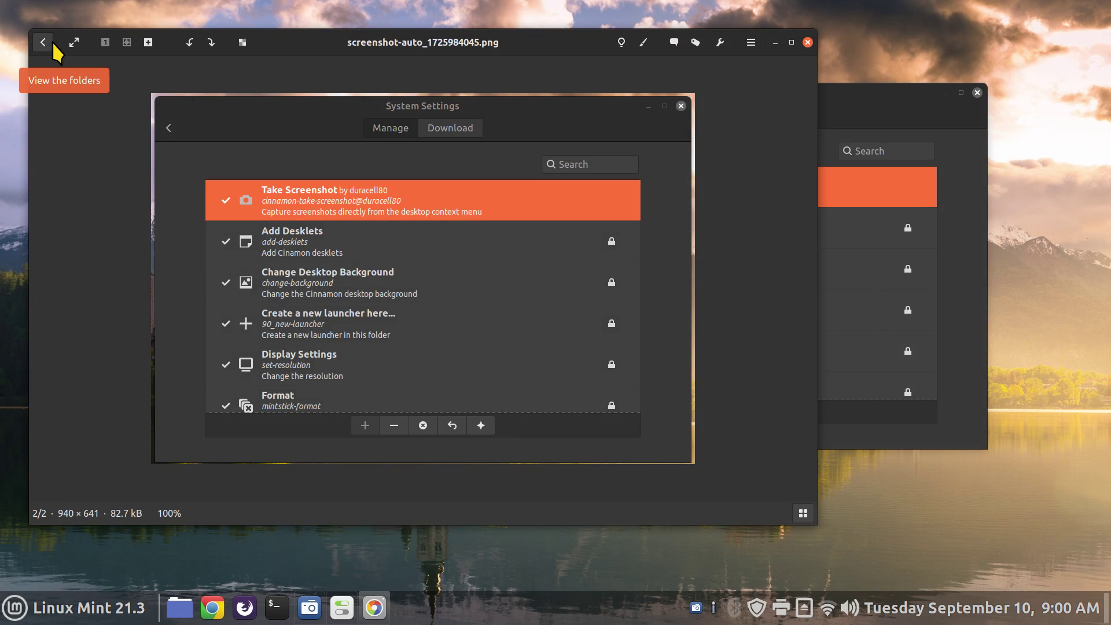
pyautogui.click(750, 43)
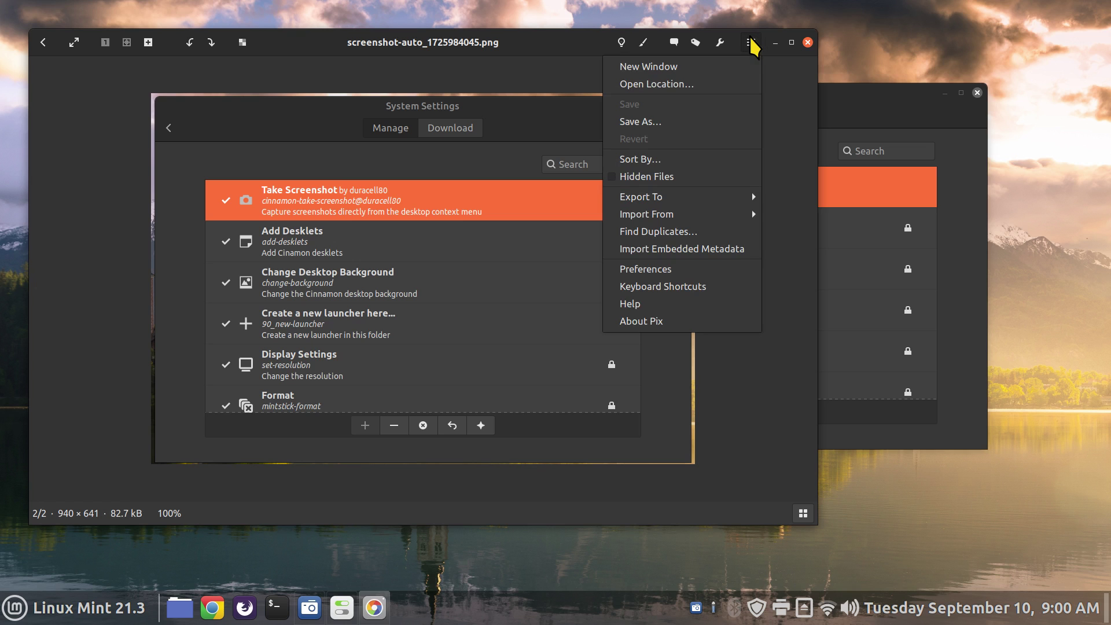
pyautogui.click(676, 122)
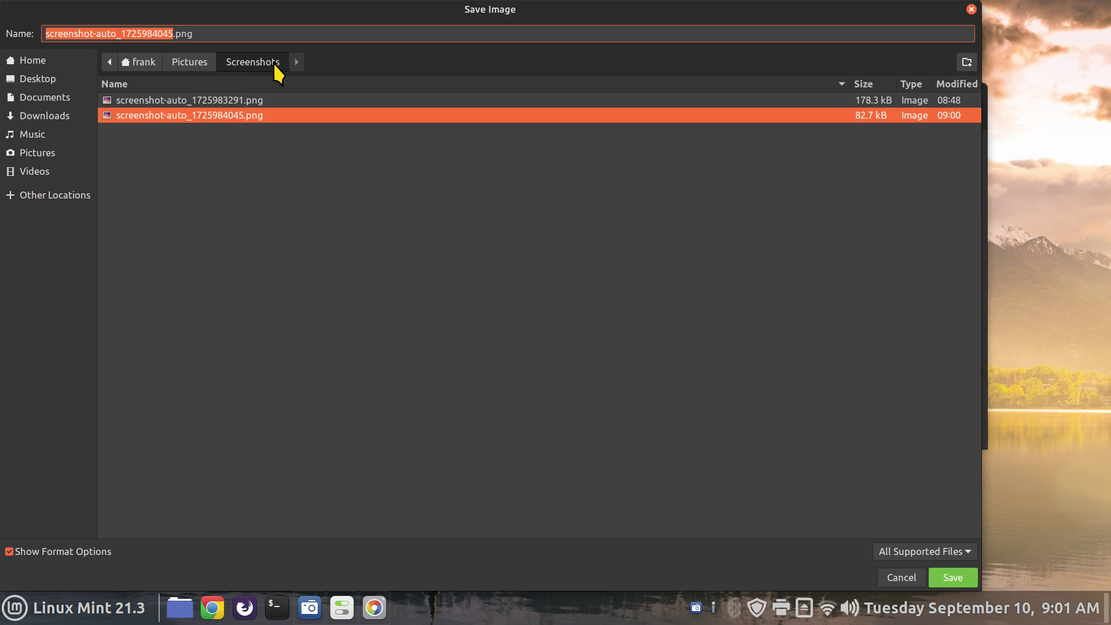
pyautogui.click(900, 577)
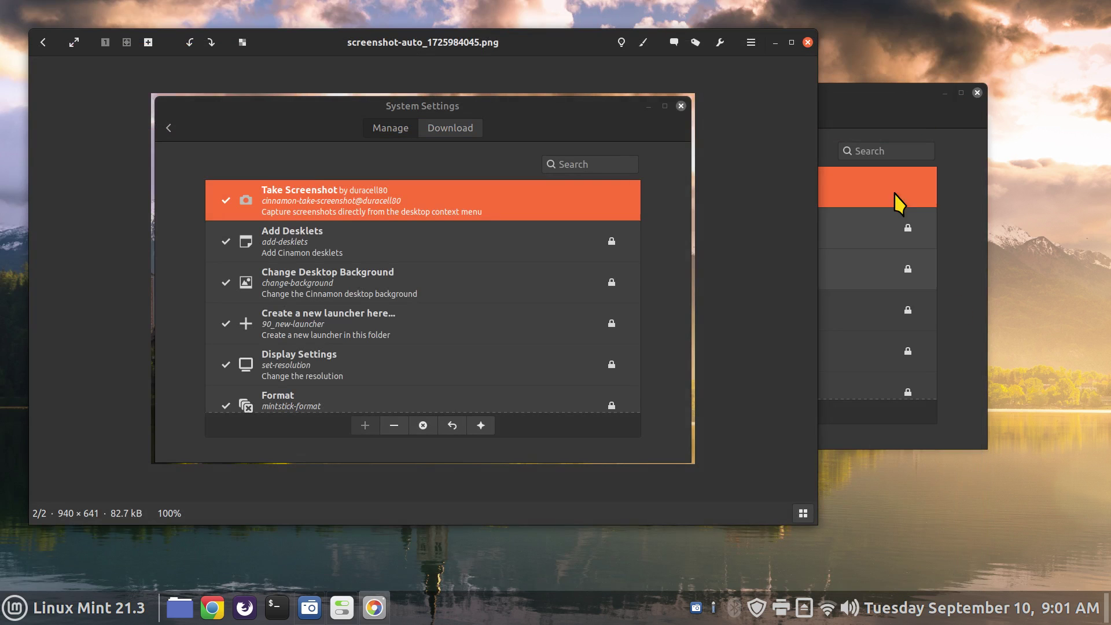
# Step: Close the image viewer, disable Take Screenshot, confirm it left the desktop menu, and uninstall it
pyautogui.click(806, 43)
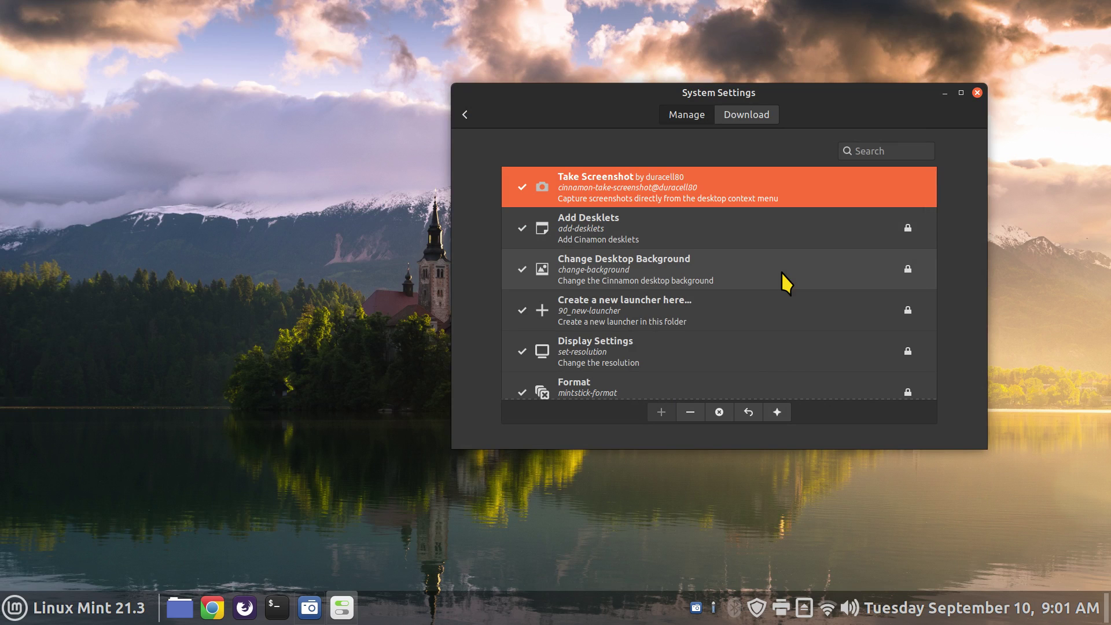
pyautogui.click(690, 412)
pyautogui.rightClick(173, 220)
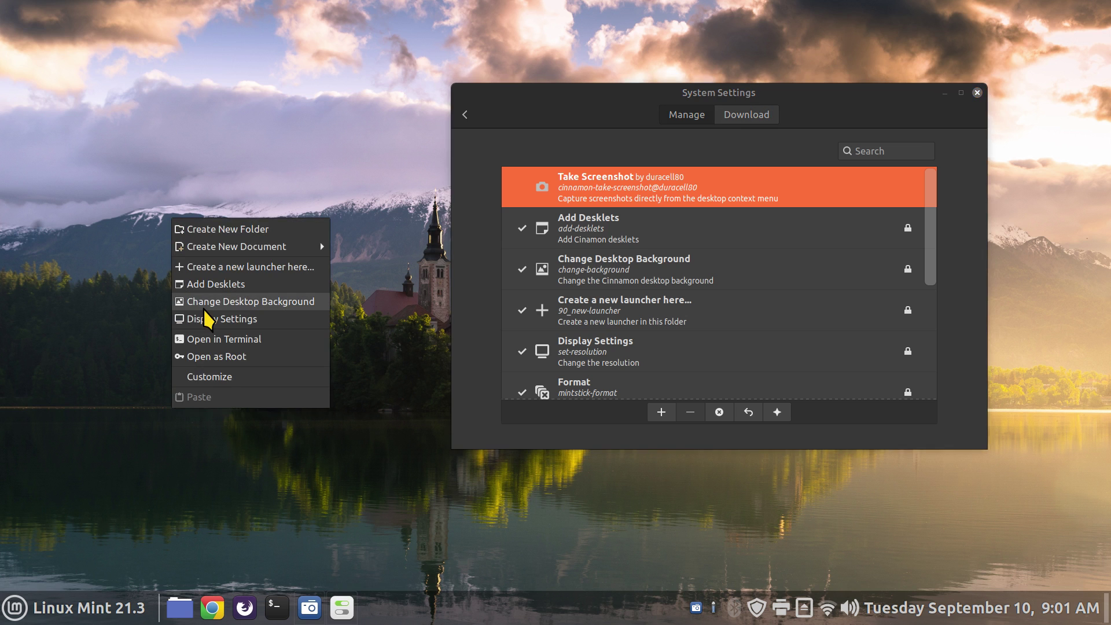
pyautogui.click(684, 190)
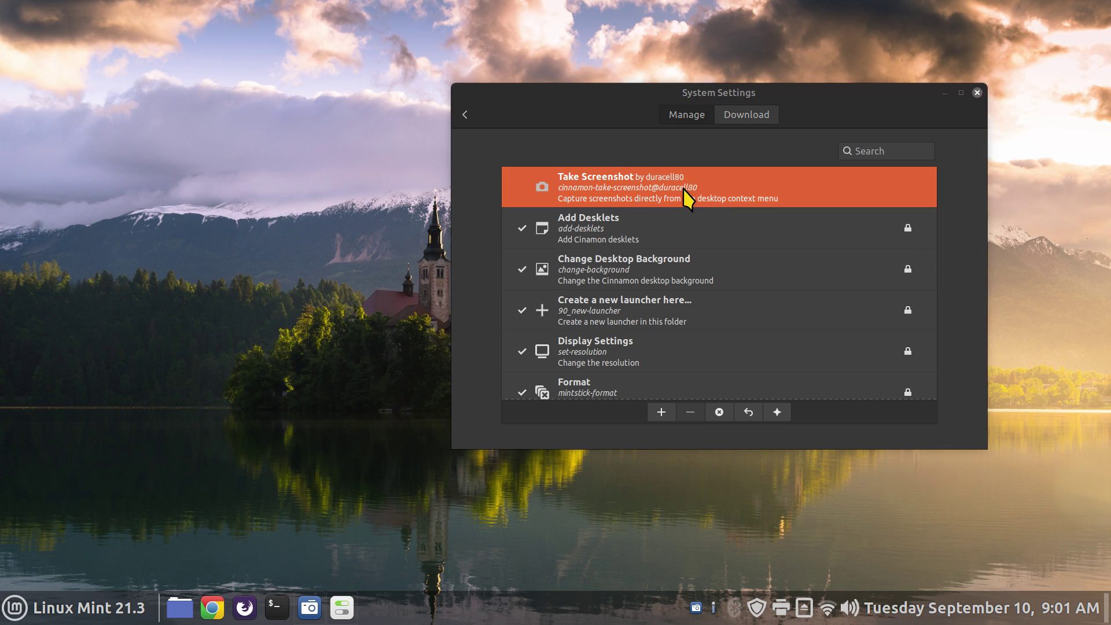
pyautogui.click(719, 412)
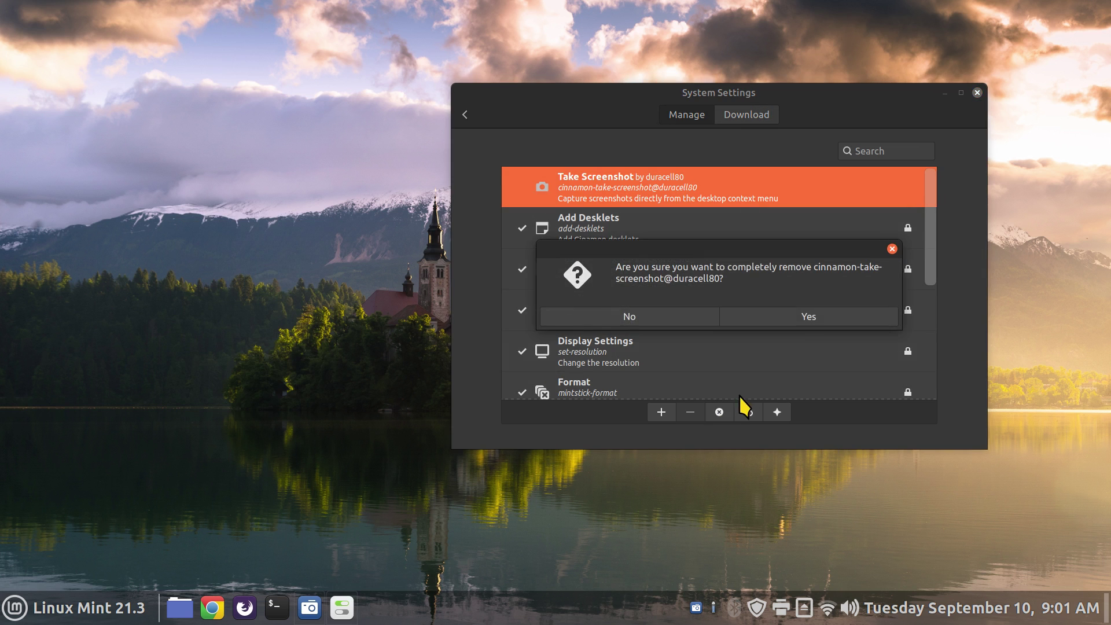
pyautogui.click(804, 318)
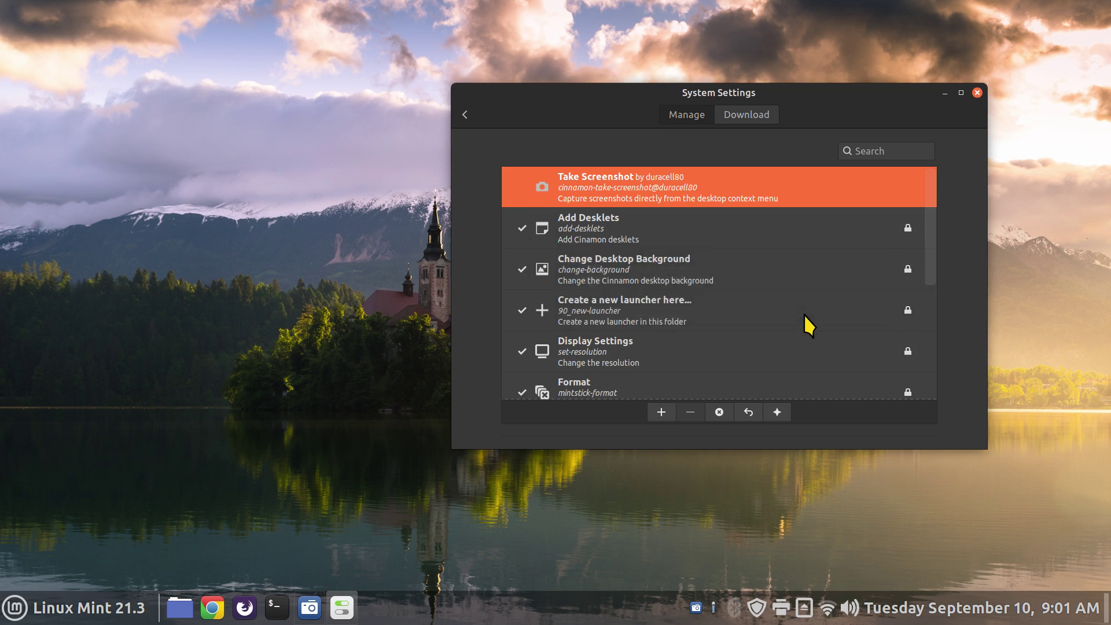
# Step: Find Restart Cinnamon in the downloadable actions and install it
pyautogui.click(750, 115)
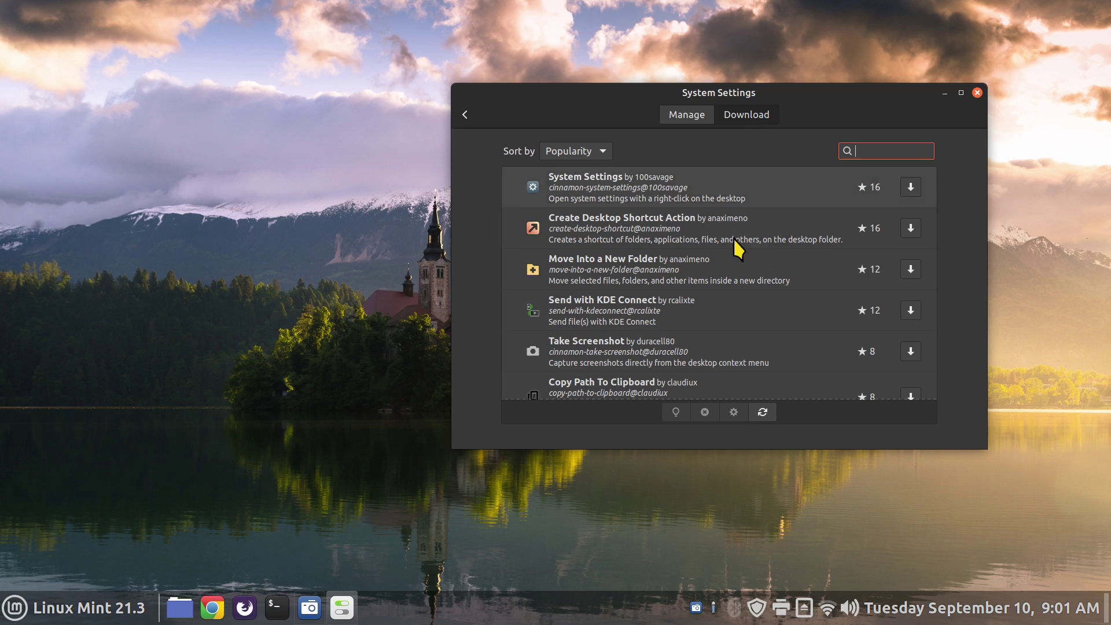
pyautogui.scroll(-2, 738, 277)
pyautogui.scroll(-3, 741, 269)
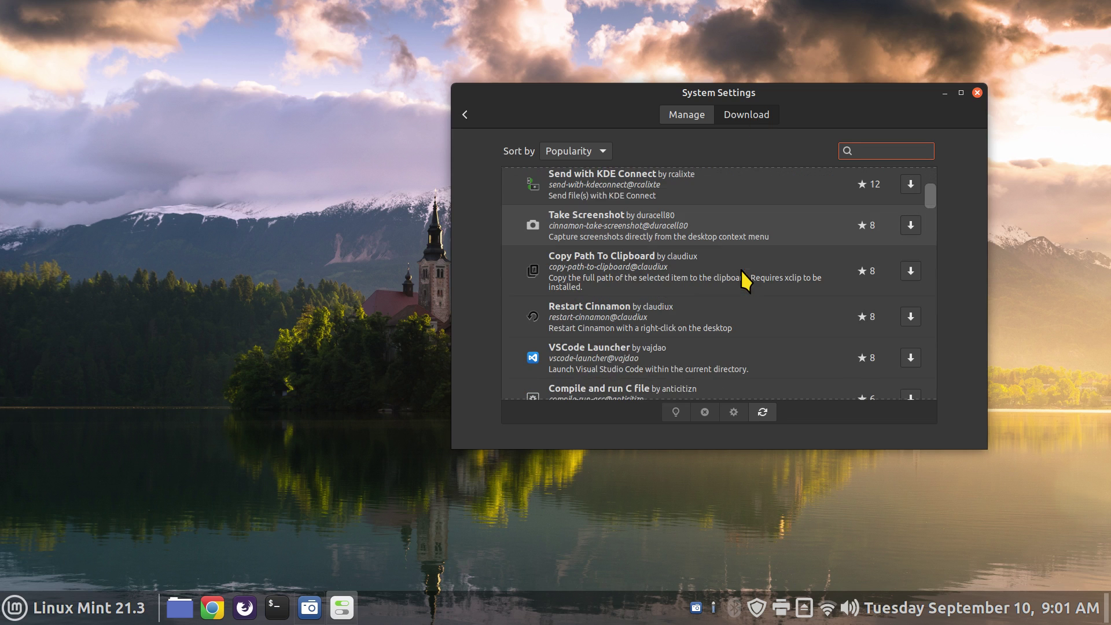
pyautogui.click(607, 322)
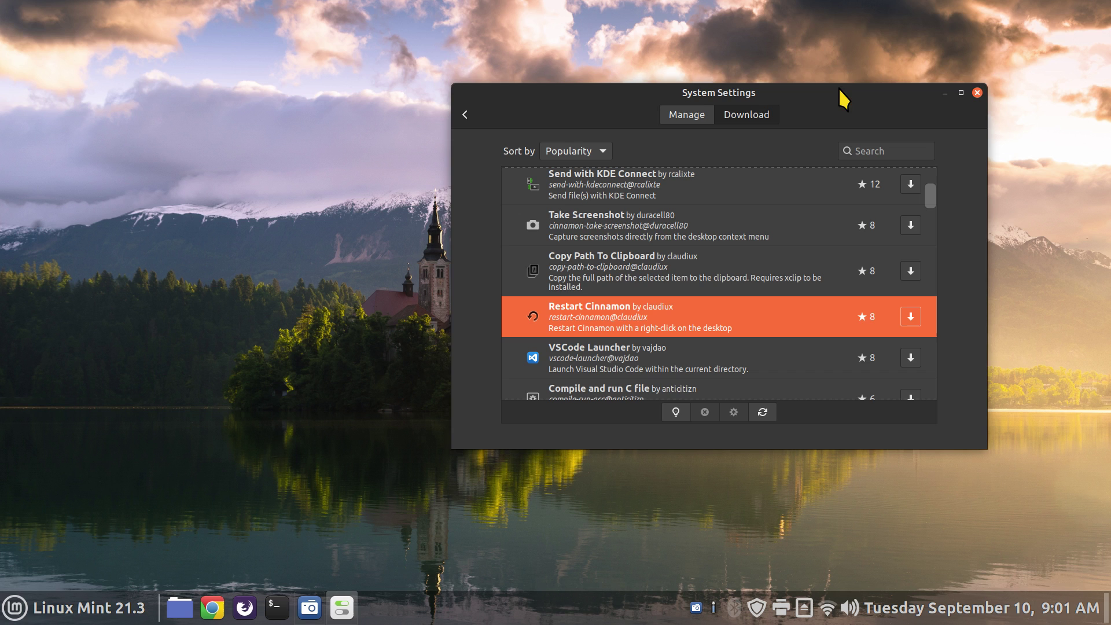
pyautogui.moveTo(838, 88); pyautogui.dragTo(840, 60)
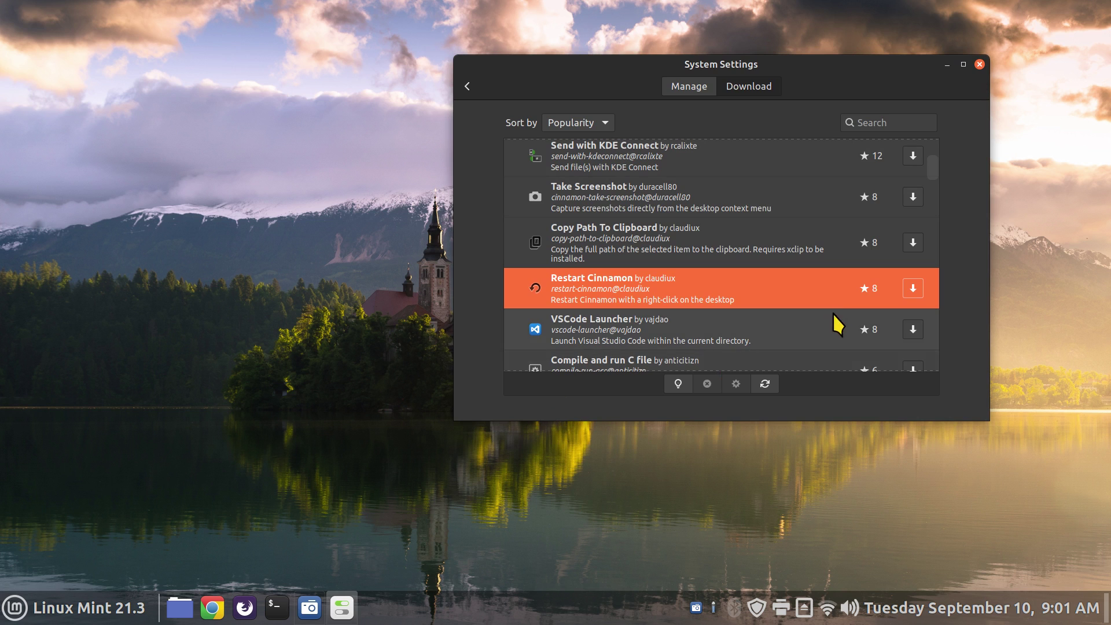
pyautogui.click(914, 289)
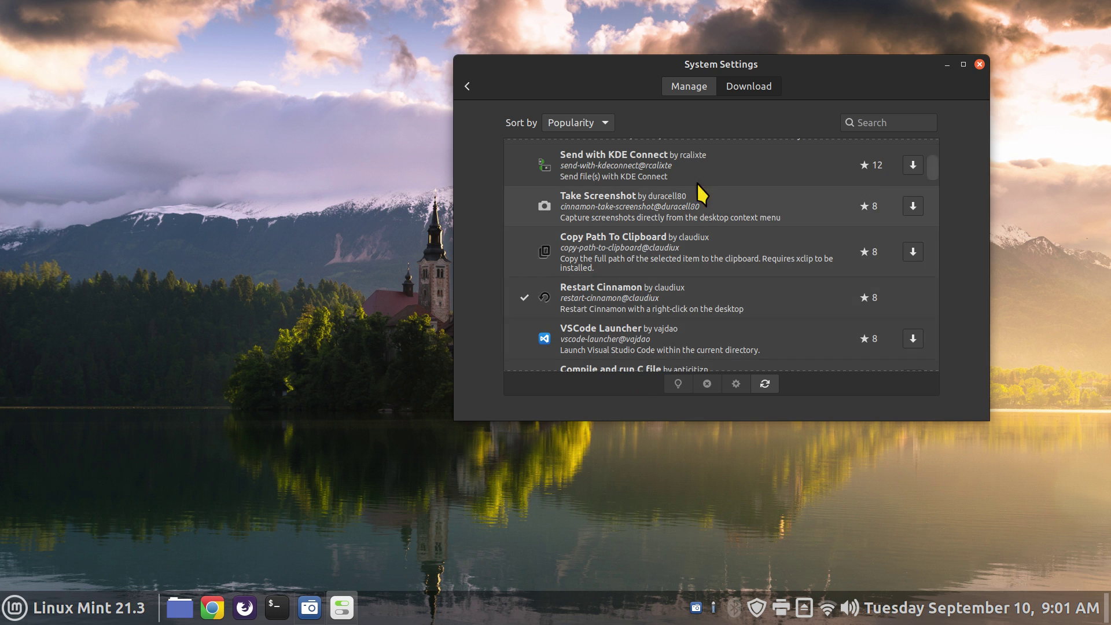
# Step: Select Restart Cinnamon among the installed actions, check the desktop menu, and enable it
pyautogui.click(698, 85)
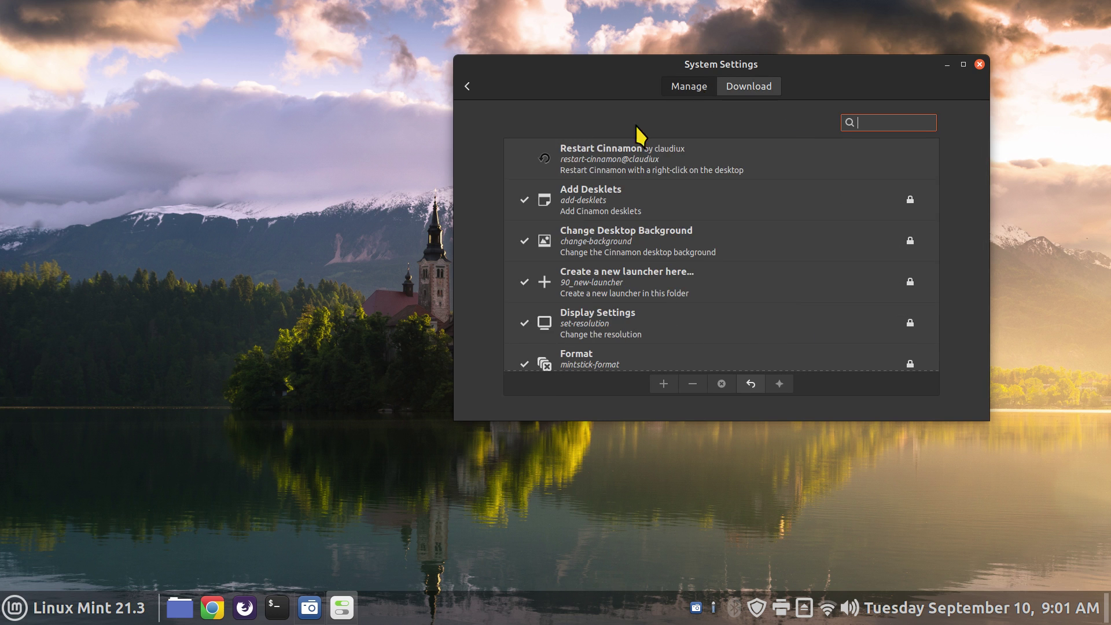
pyautogui.click(588, 167)
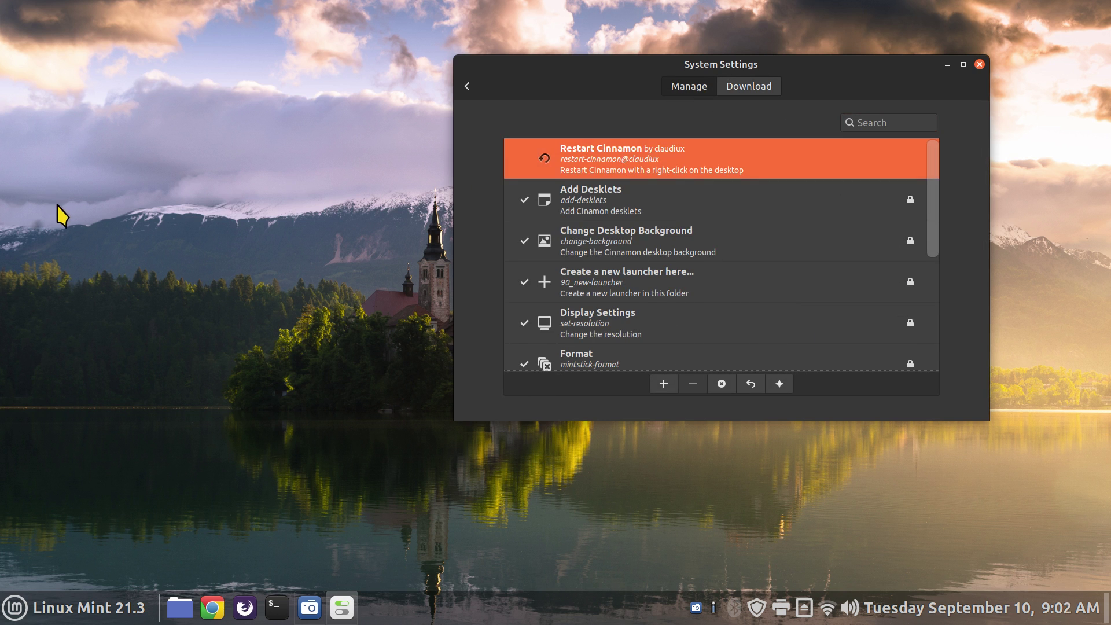
pyautogui.rightClick(88, 205)
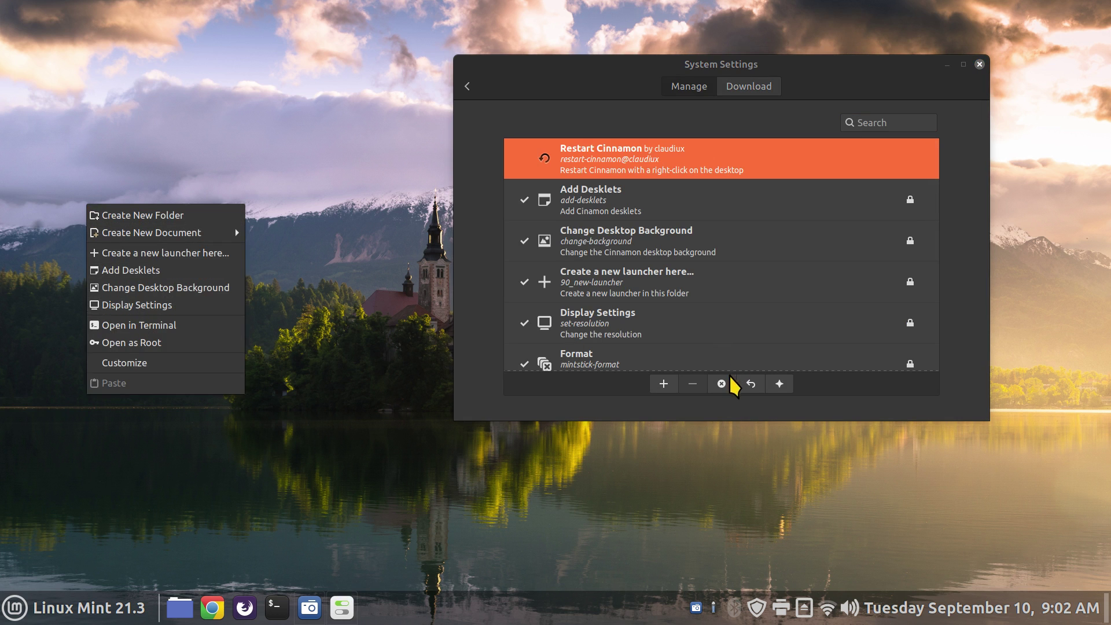
pyautogui.click(665, 385)
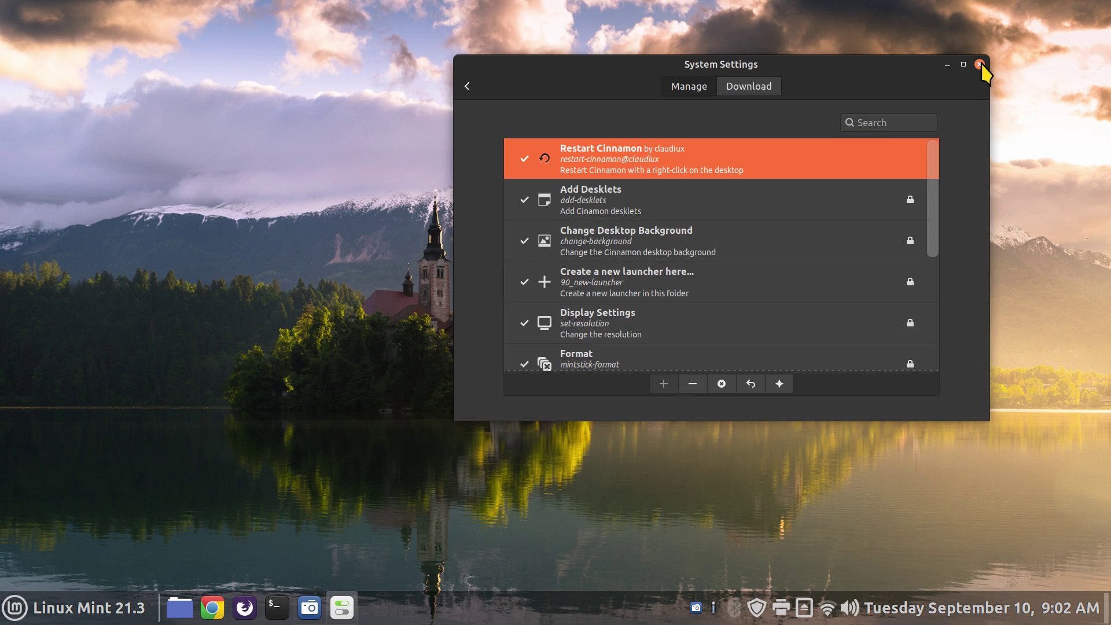
# Step: Return to the main categories and open the General page with its memory-limit restart options
pyautogui.click(467, 86)
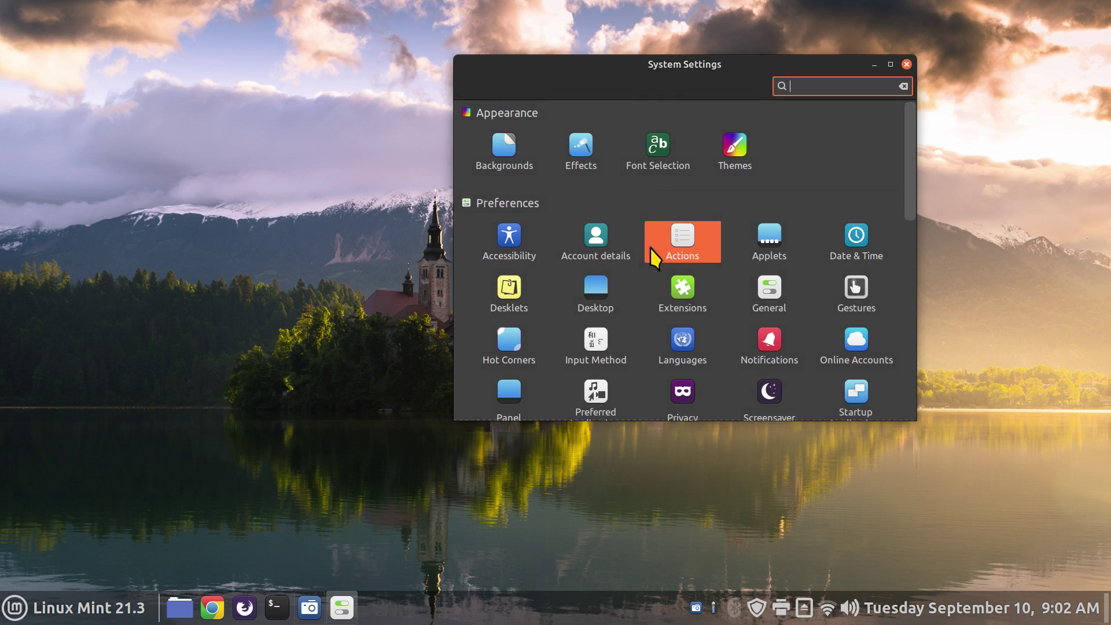
pyautogui.click(772, 286)
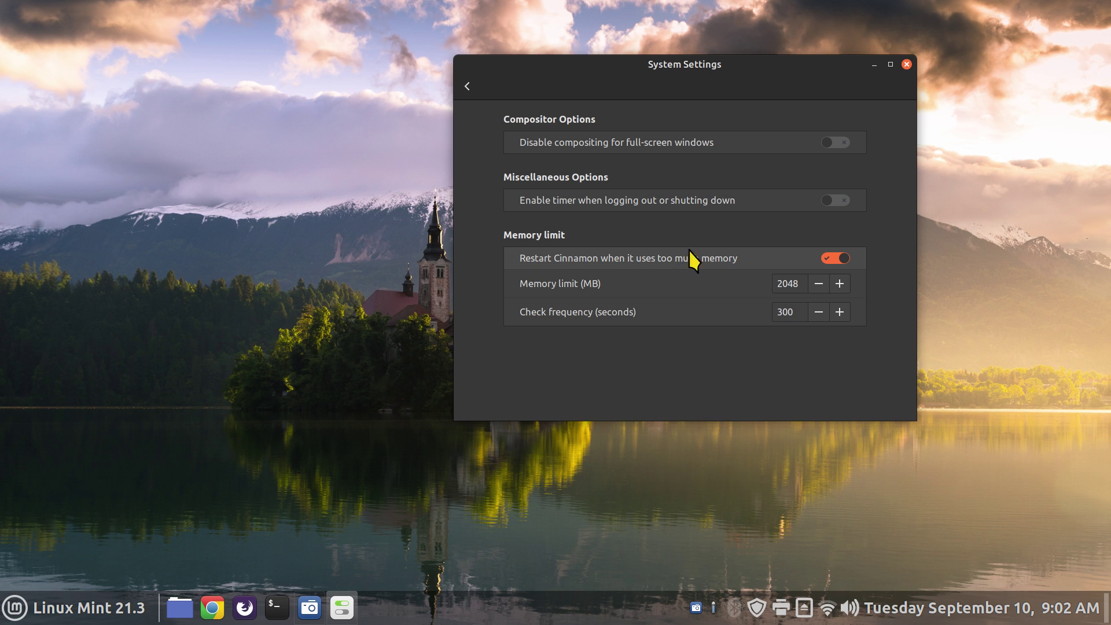
# Step: Close System Settings, check the desktop menu, and restart Cinnamon by running 'r' from Alt+F2
pyautogui.click(906, 64)
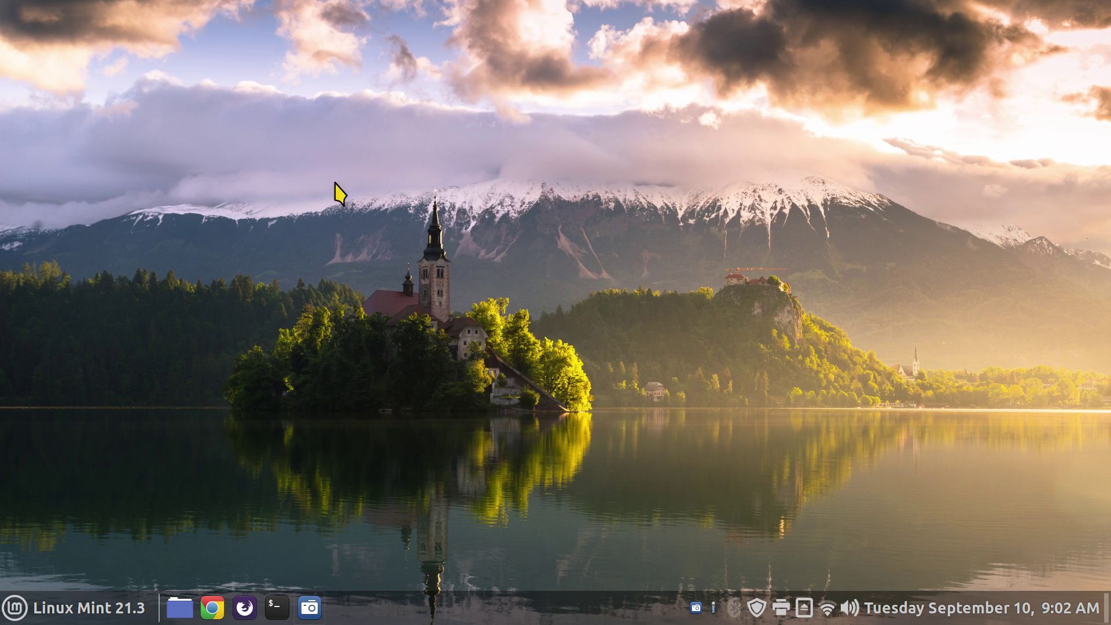
pyautogui.rightClick(205, 208)
pyautogui.click(277, 329)
pyautogui.hotkey('alt', 'F2')
pyautogui.write('r')
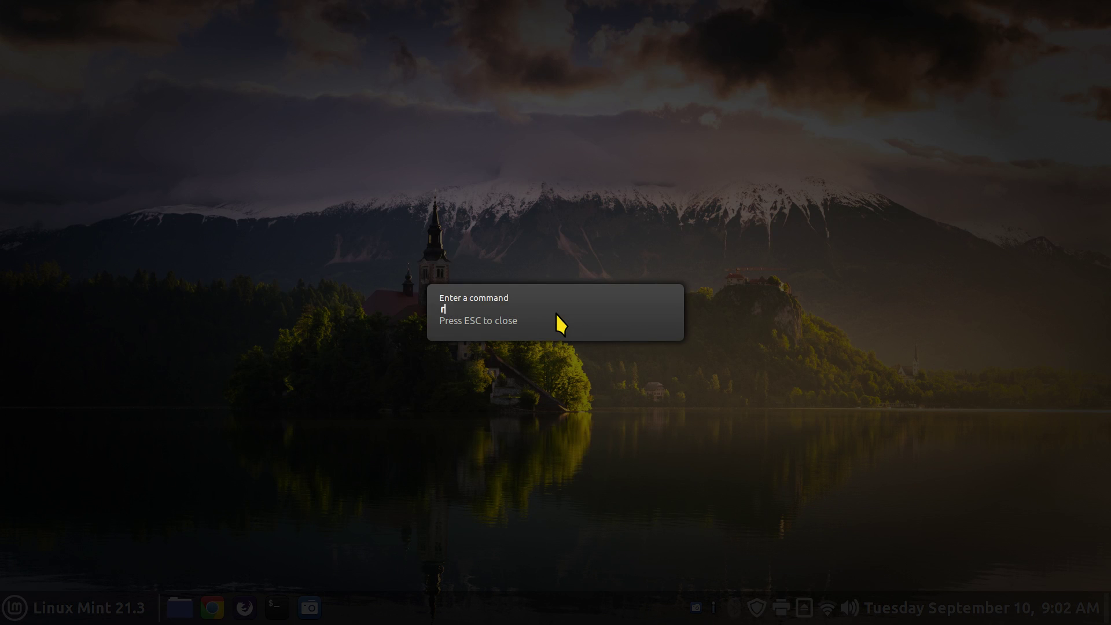
pyautogui.press('Return')
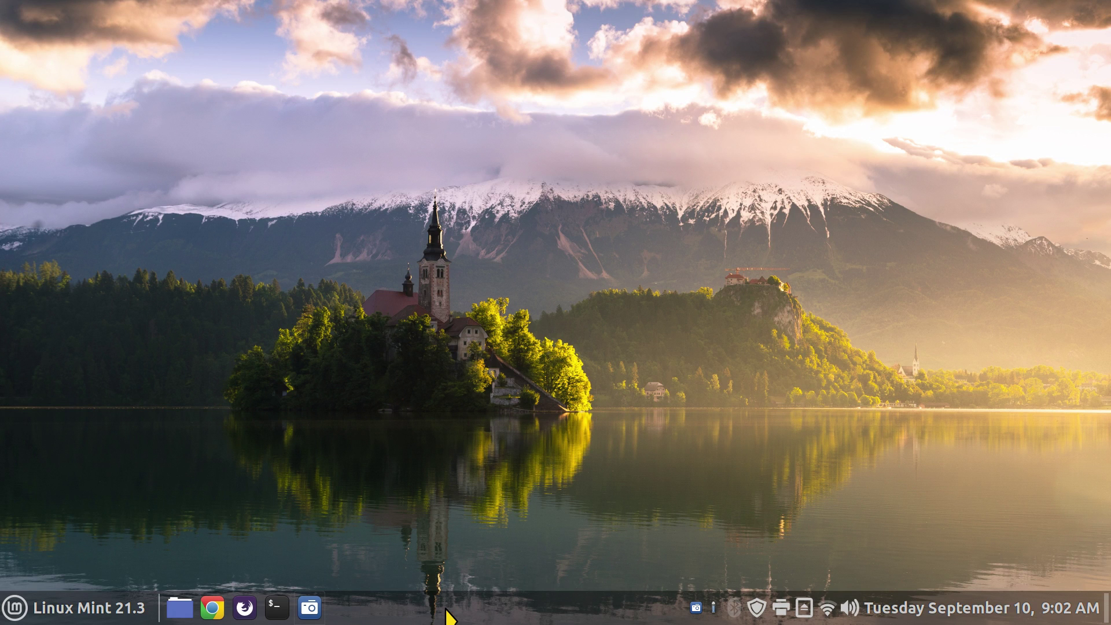
# Step: Restart Cinnamon again through the panel's Troubleshoot > Restart Cinnamon
pyautogui.rightClick(499, 613)
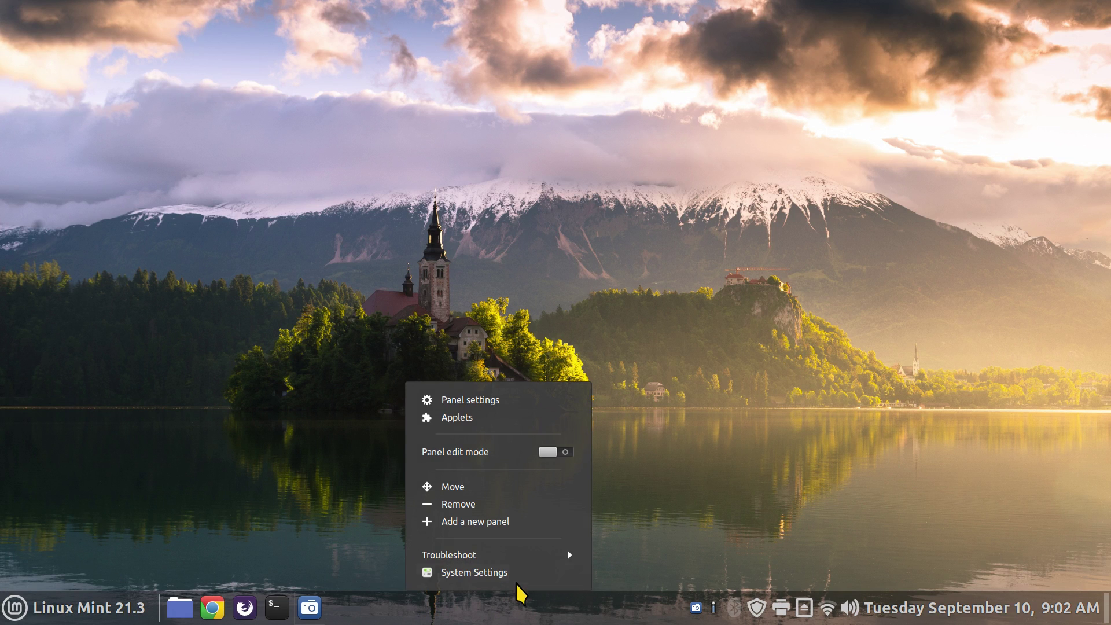
pyautogui.click(527, 555)
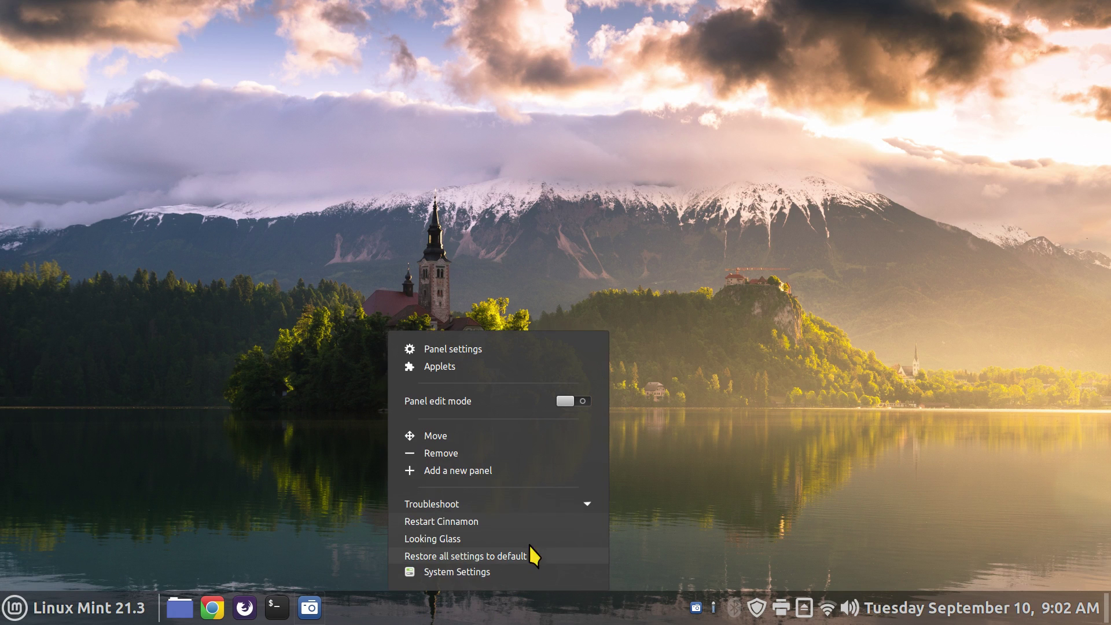
pyautogui.click(446, 520)
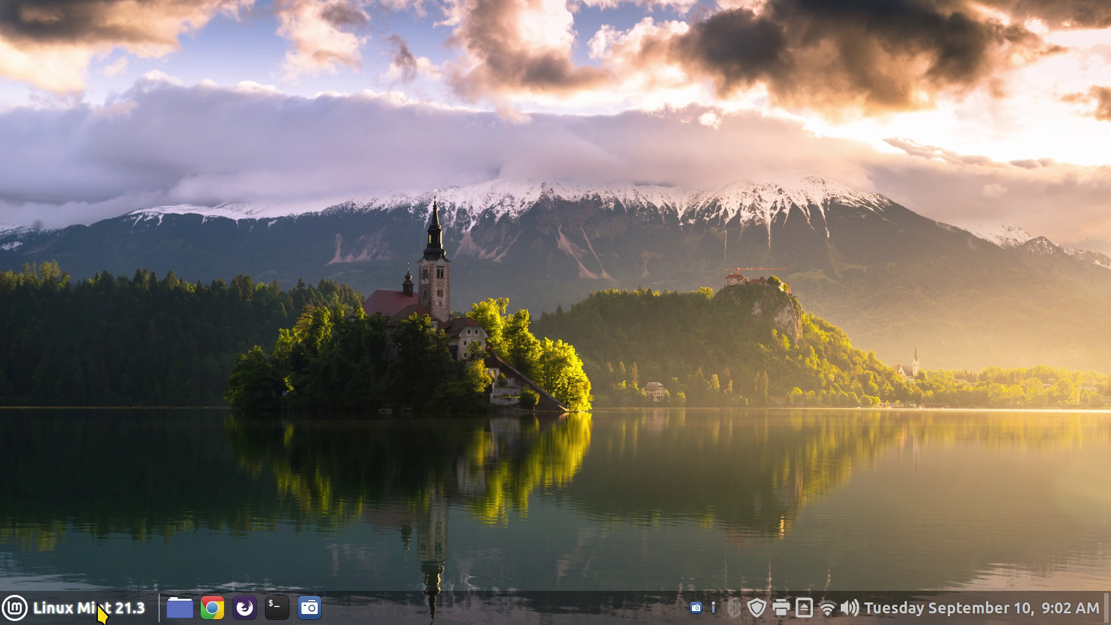
pyautogui.click(12, 609)
# Step: Dismiss the Mint menu's shutdown prompt, then restart Cinnamon by running 'r' from Alt+F2
pyautogui.click(30, 557)
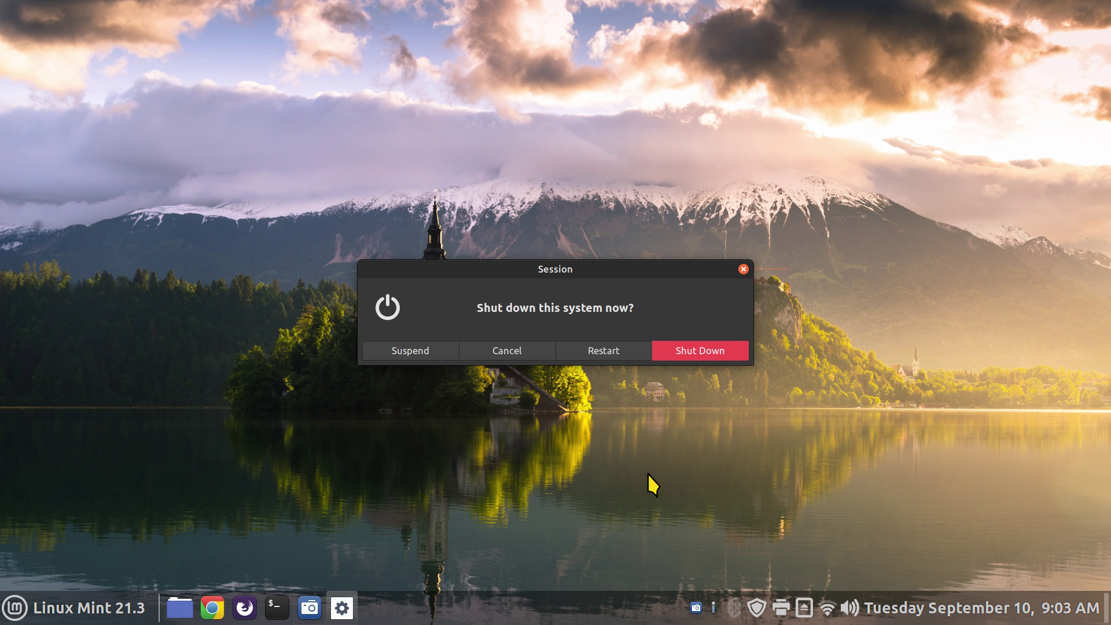
pyautogui.click(743, 268)
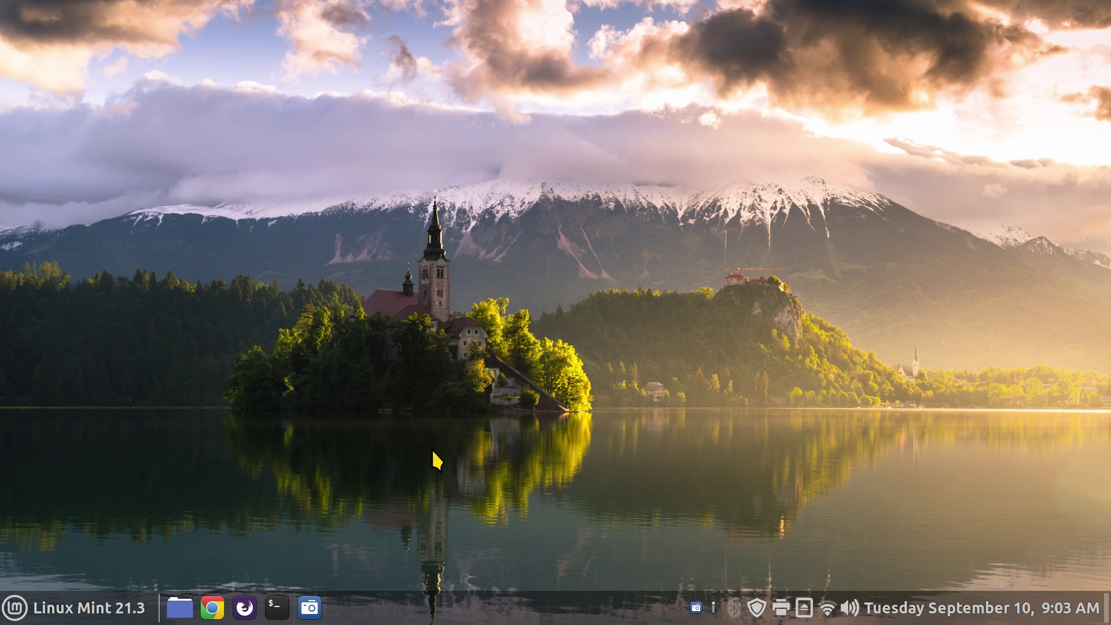
pyautogui.hotkey('alt', 'F2')
pyautogui.write('r')
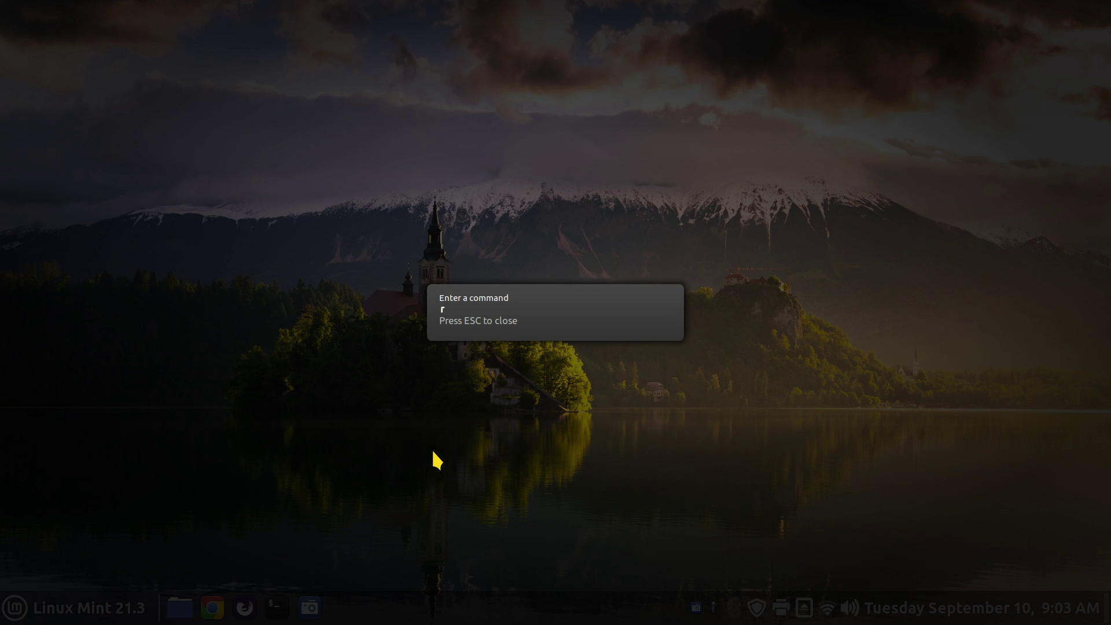
pyautogui.press('Return')
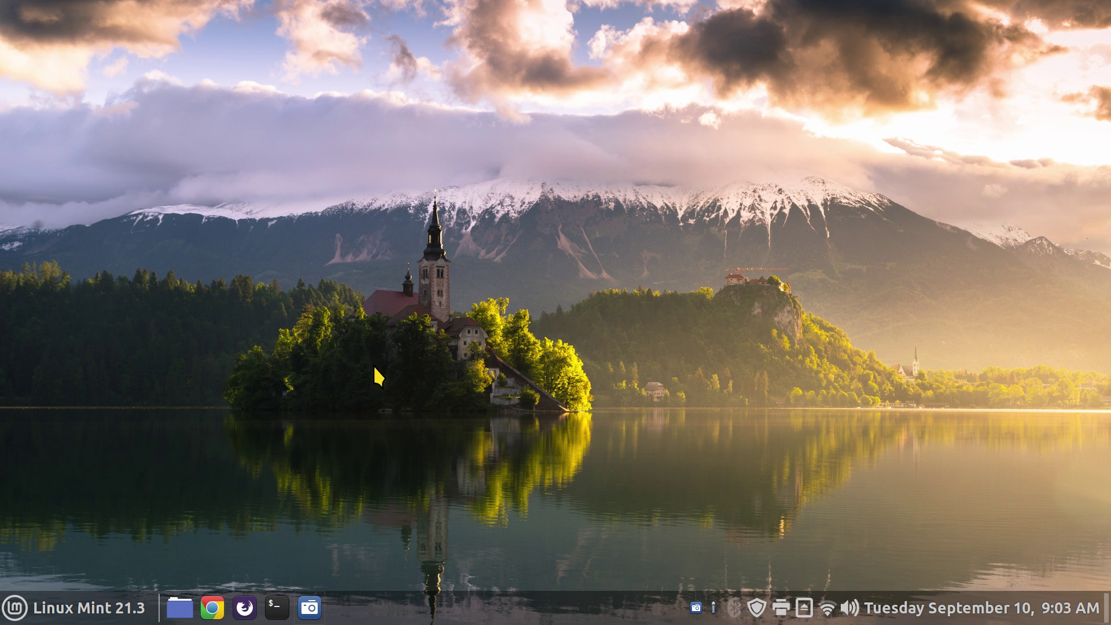
# Step: Reopen System Settings from the panel on the Actions page and move the window up
pyautogui.rightClick(489, 615)
pyautogui.click(497, 571)
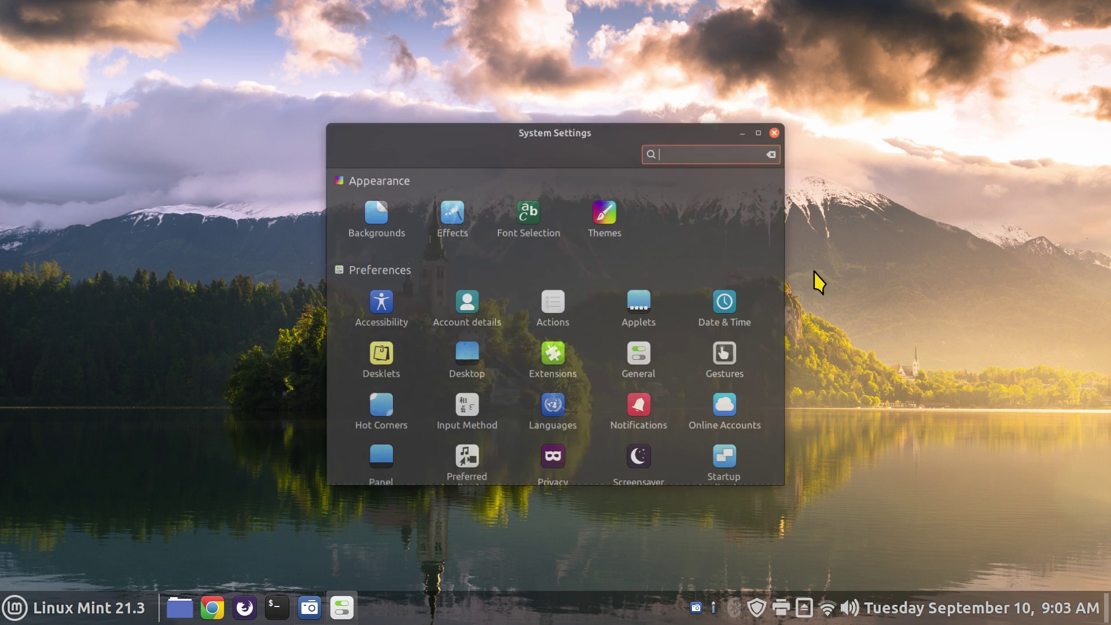
pyautogui.click(552, 304)
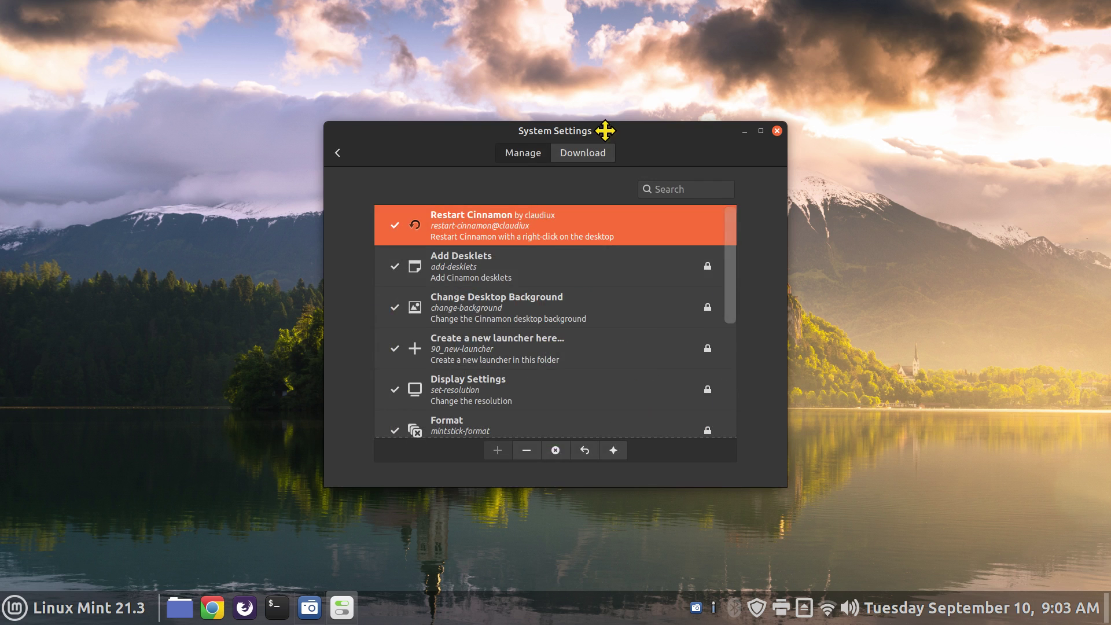
pyautogui.moveTo(604, 131); pyautogui.dragTo(590, 47)
# Step: Check the desktop menu for Restart Cinnamon and look at the panel's troubleshooting options
pyautogui.rightClick(142, 263)
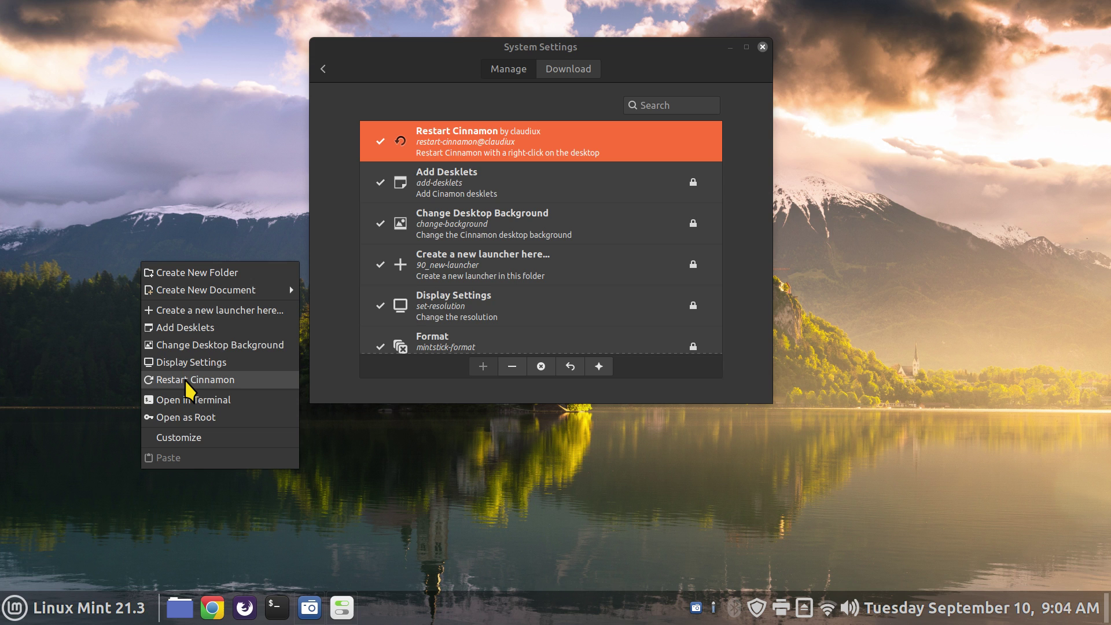
pyautogui.click(479, 556)
pyautogui.rightClick(429, 614)
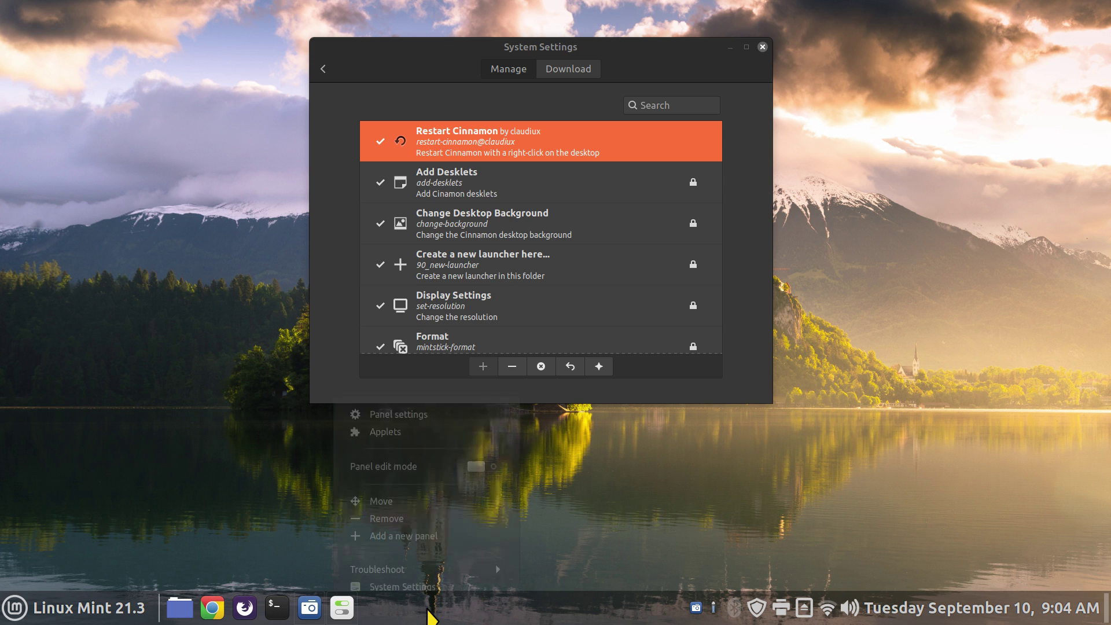
pyautogui.click(441, 567)
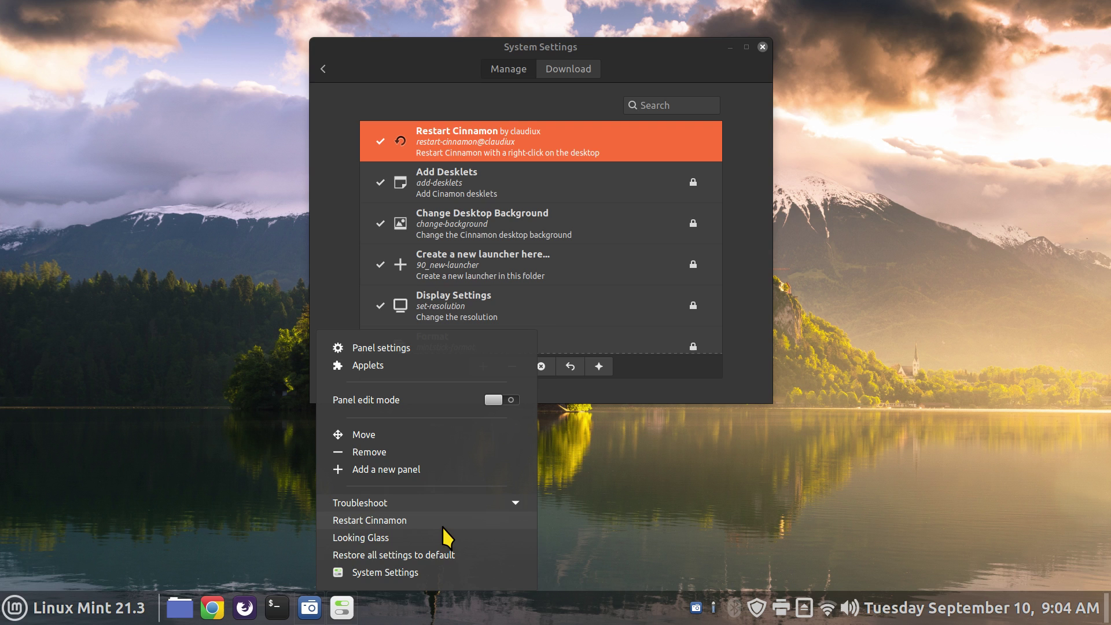
pyautogui.click(699, 523)
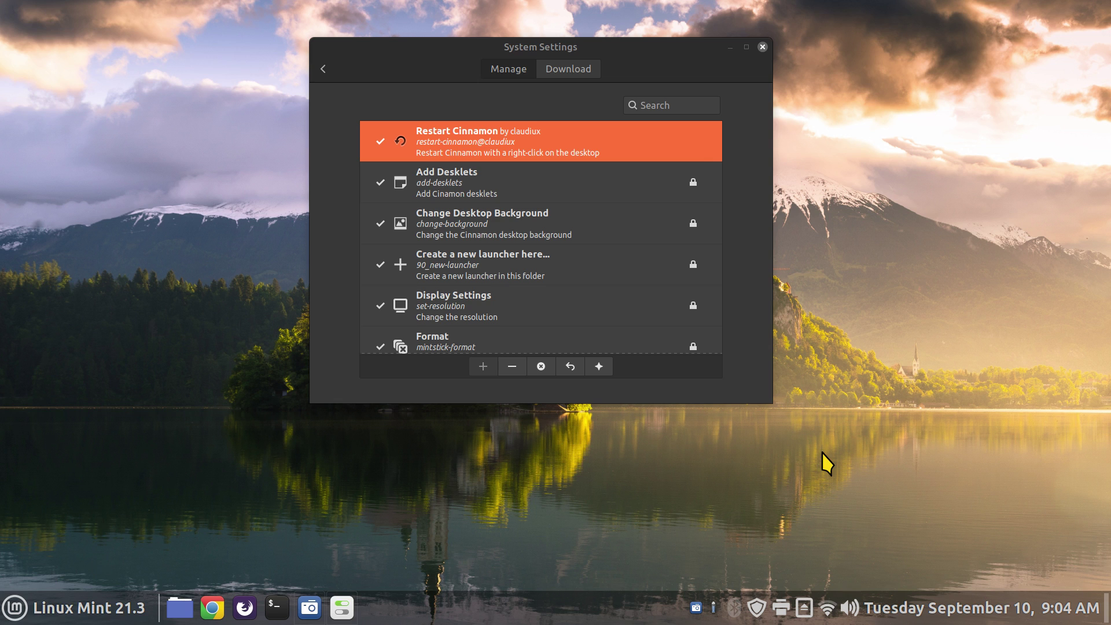
# Step: Switch to the downloadable actions and scroll the catalogue until Send to Printer is visible
pyautogui.click(573, 69)
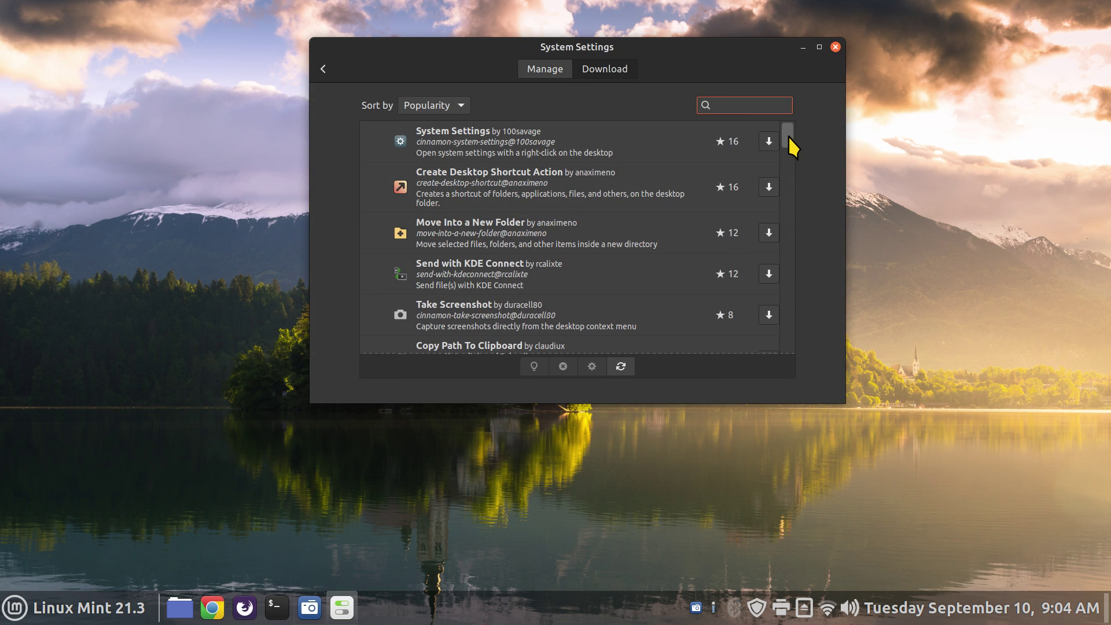
pyautogui.moveTo(788, 137); pyautogui.dragTo(786, 316)
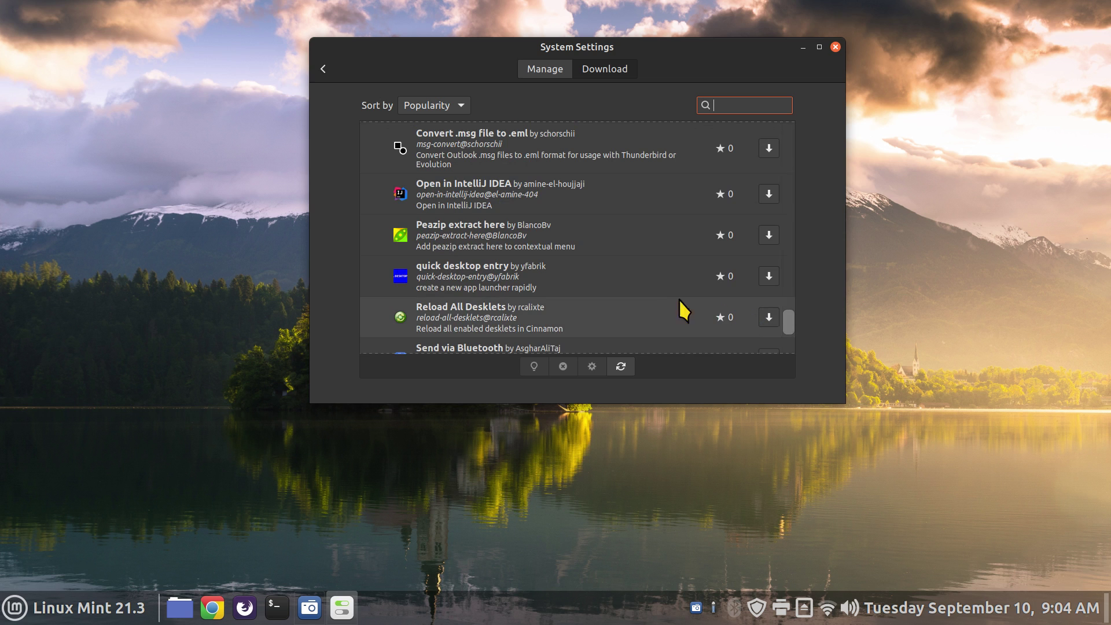
pyautogui.scroll(2, 661, 300)
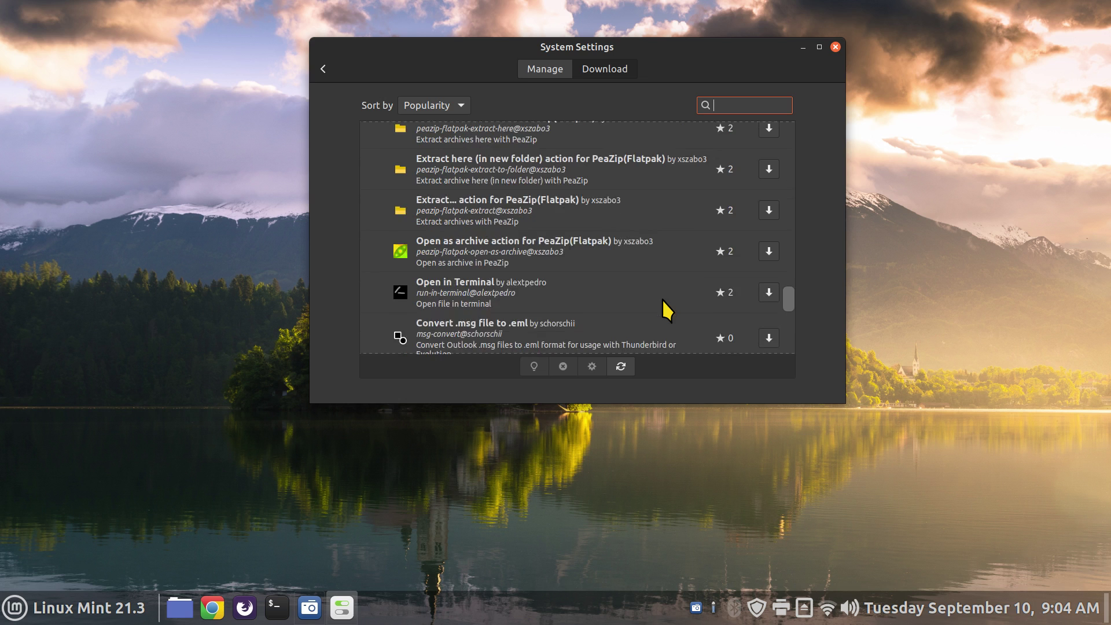
pyautogui.scroll(6, 662, 300)
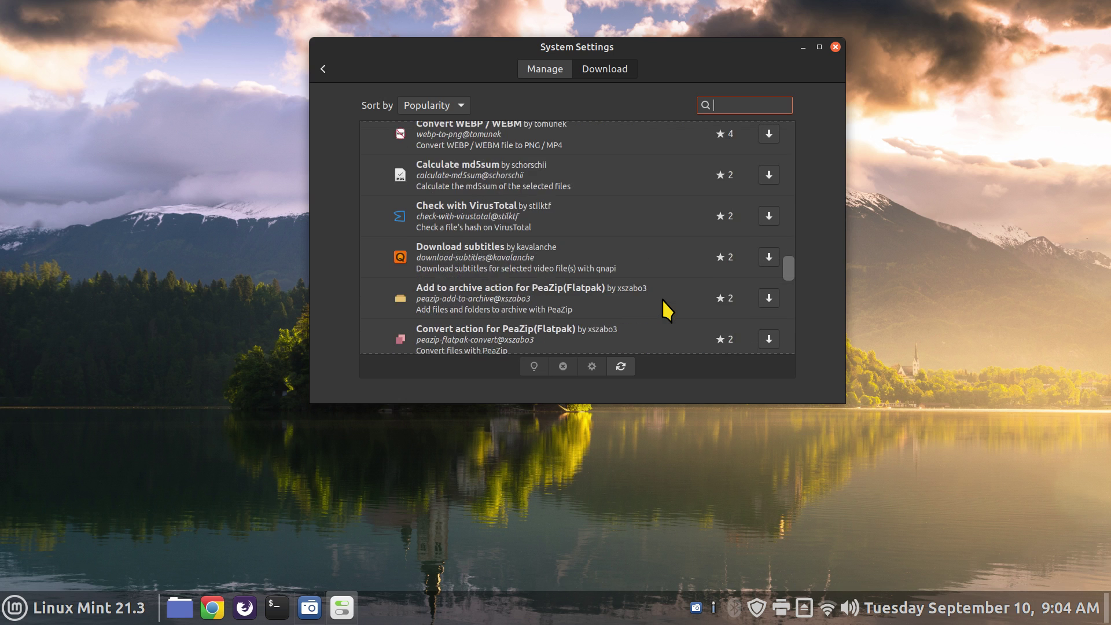
pyautogui.scroll(2, 662, 310)
pyautogui.scroll(3, 663, 299)
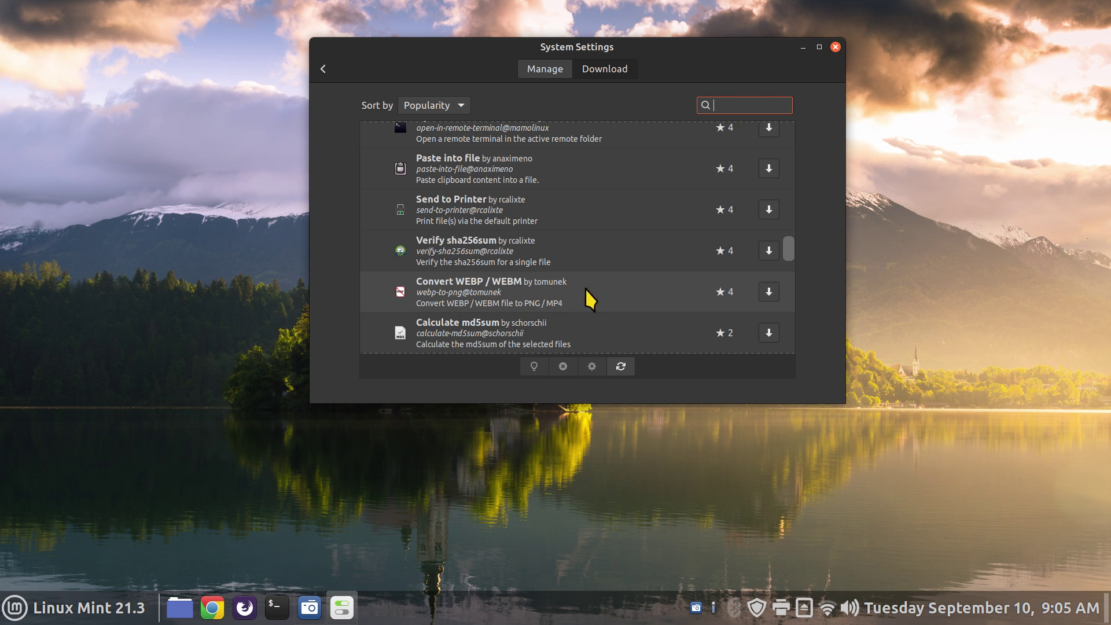
pyautogui.scroll(1, 512, 307)
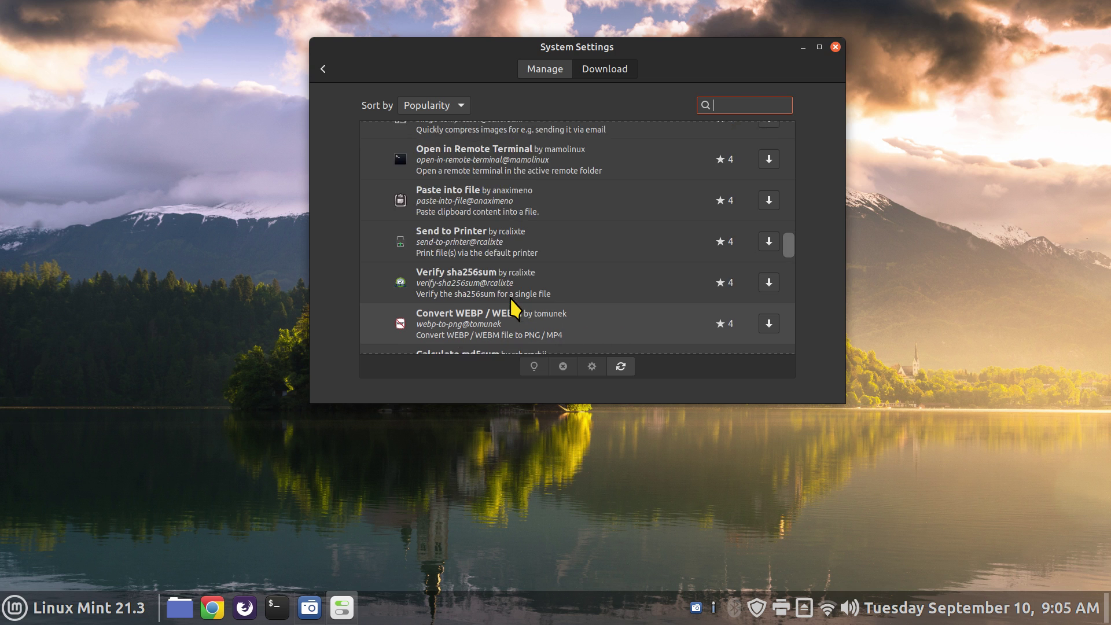
# Step: Select Send to Printer, then open Documents in Nemo and view the strftime file's context menu
pyautogui.click(558, 243)
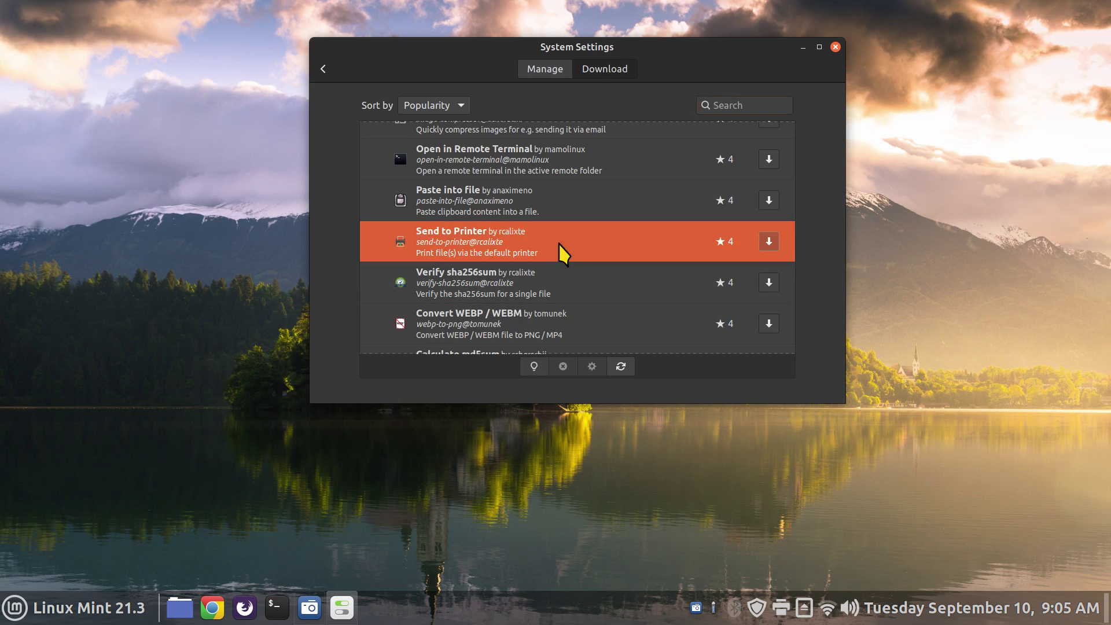
pyautogui.click(181, 609)
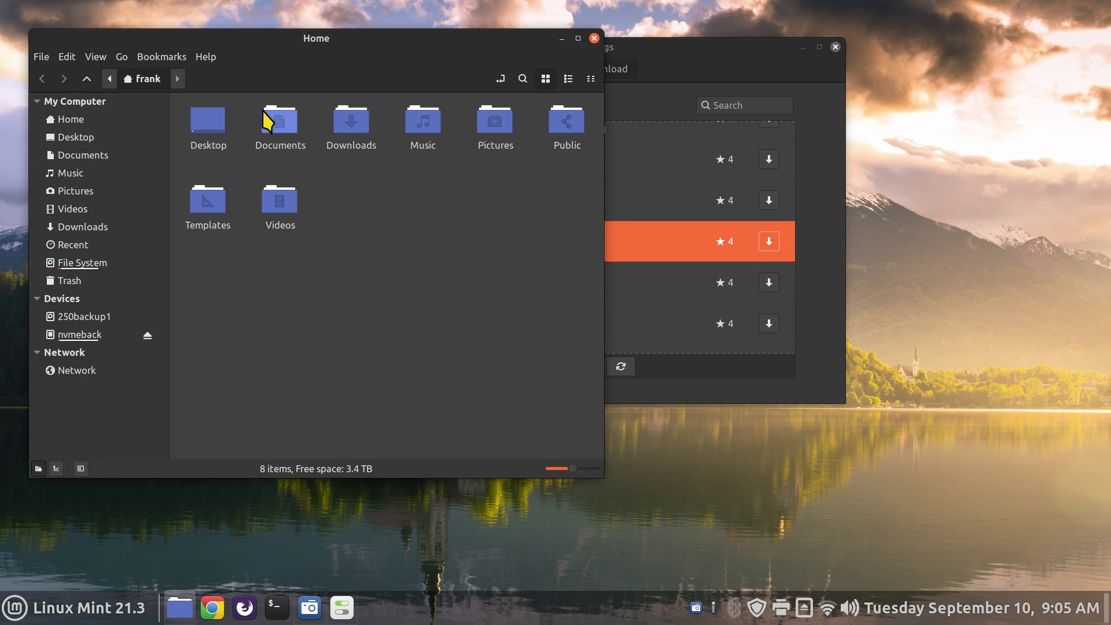
pyautogui.doubleClick(265, 116)
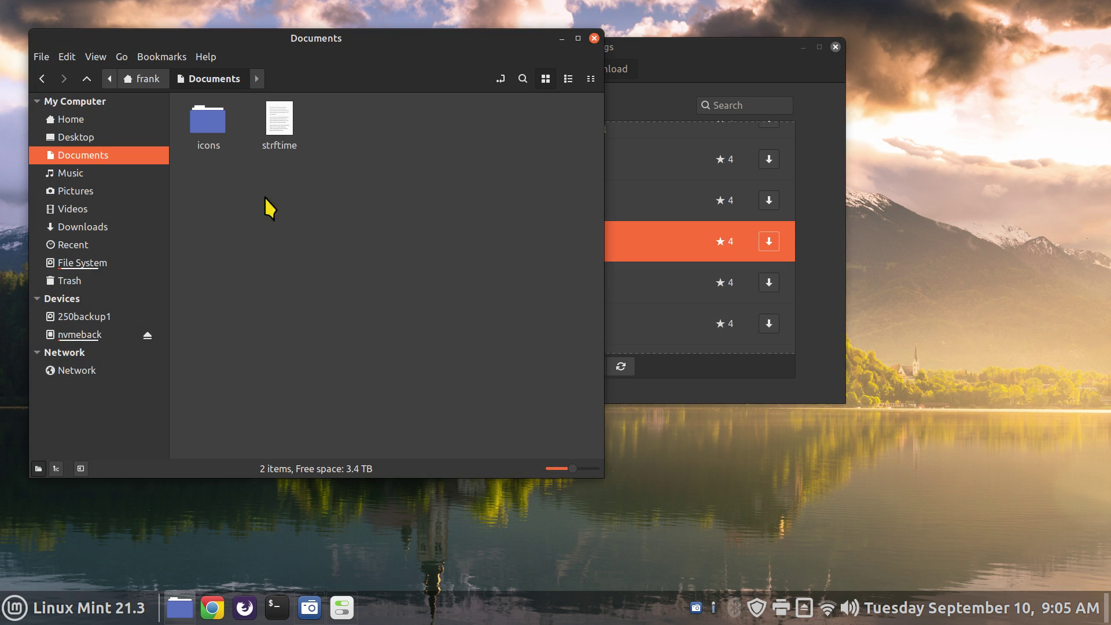
pyautogui.rightClick(275, 114)
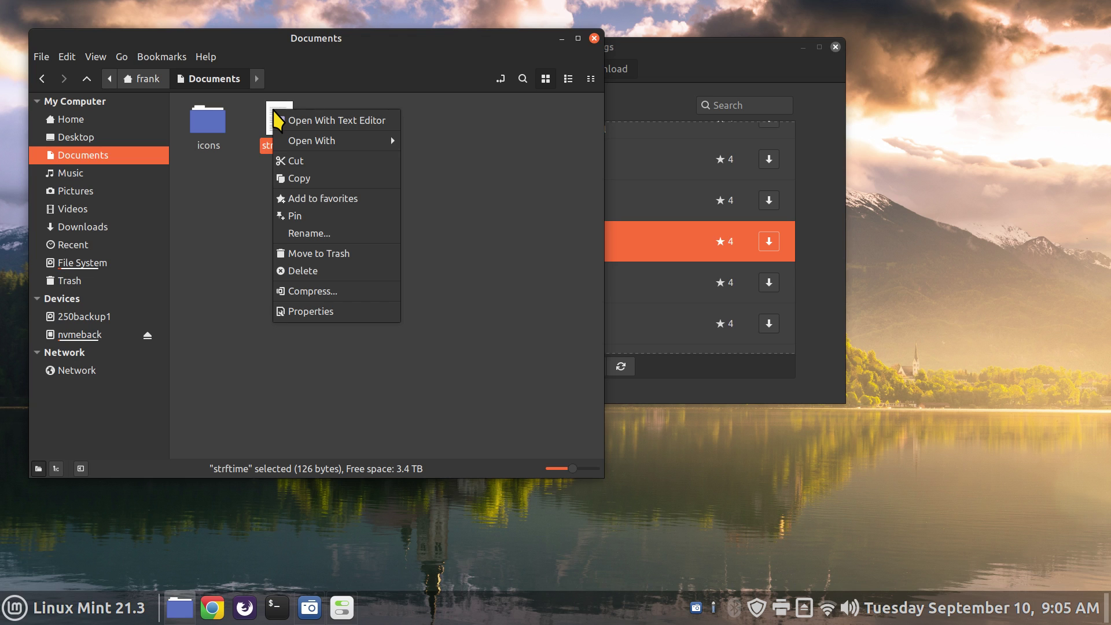
pyautogui.click(689, 174)
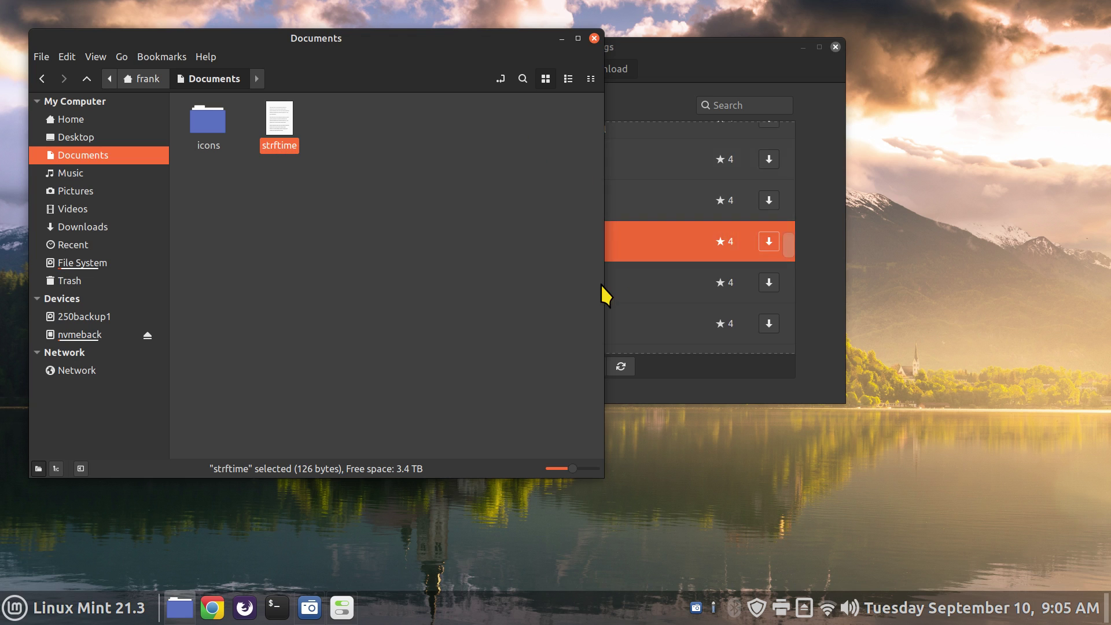
pyautogui.click(836, 315)
# Step: Install Send to Printer and enable it in the installed actions list
pyautogui.click(768, 241)
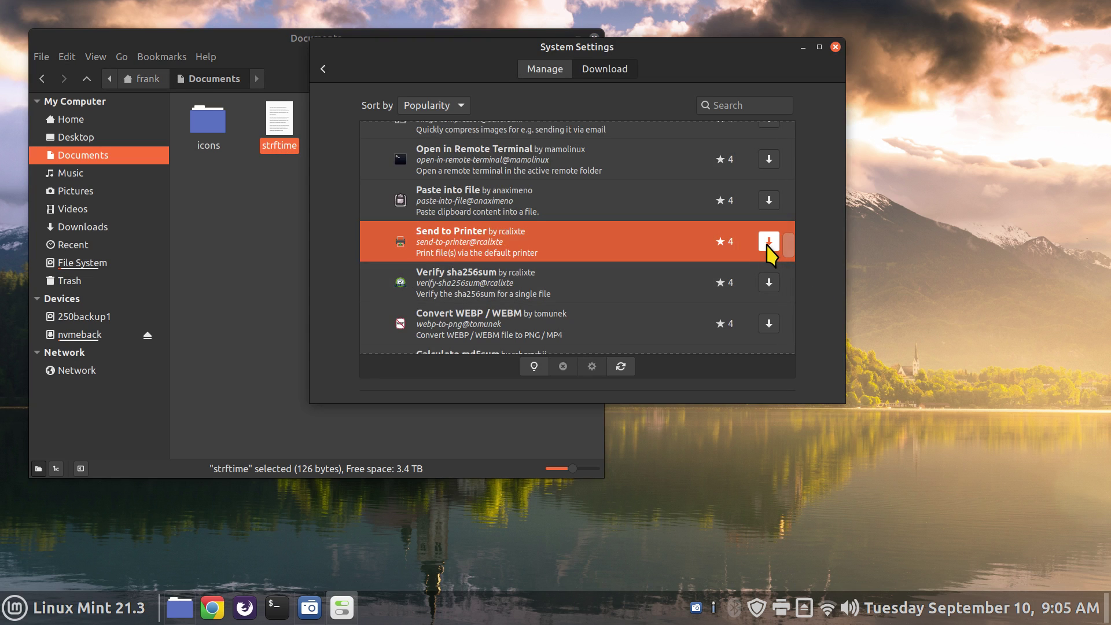
pyautogui.click(544, 68)
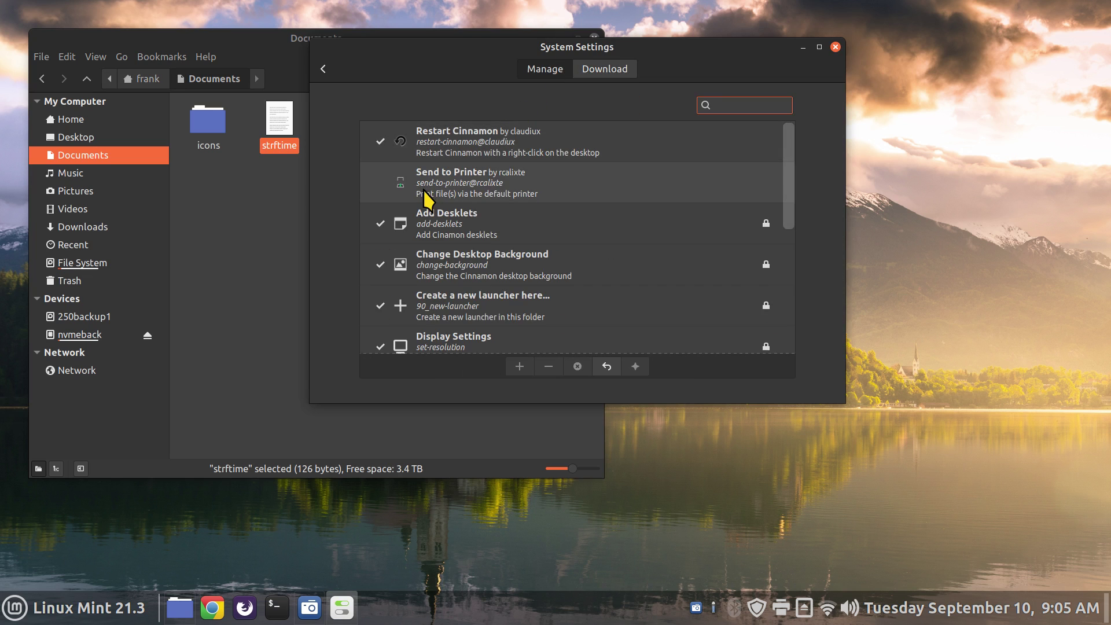
pyautogui.click(431, 191)
pyautogui.click(514, 366)
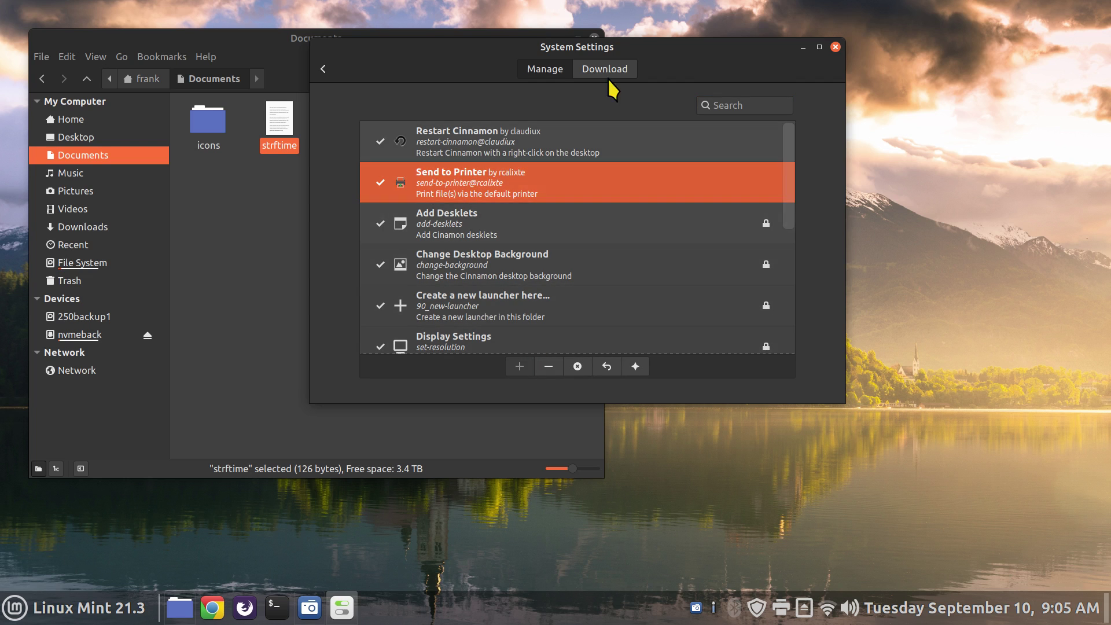
pyautogui.moveTo(434, 68); pyautogui.dragTo(671, 96)
# Step: Check strftime's right-click actions in Nemo, then remove the Send to Printer action
pyautogui.click(347, 286)
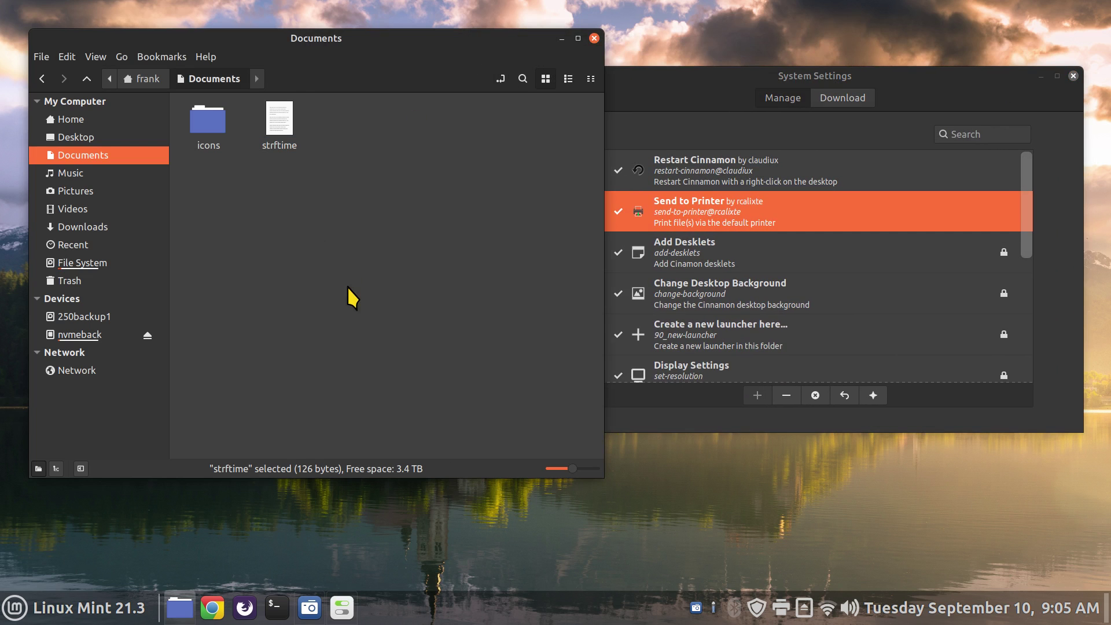
pyautogui.click(282, 124)
pyautogui.rightClick(282, 123)
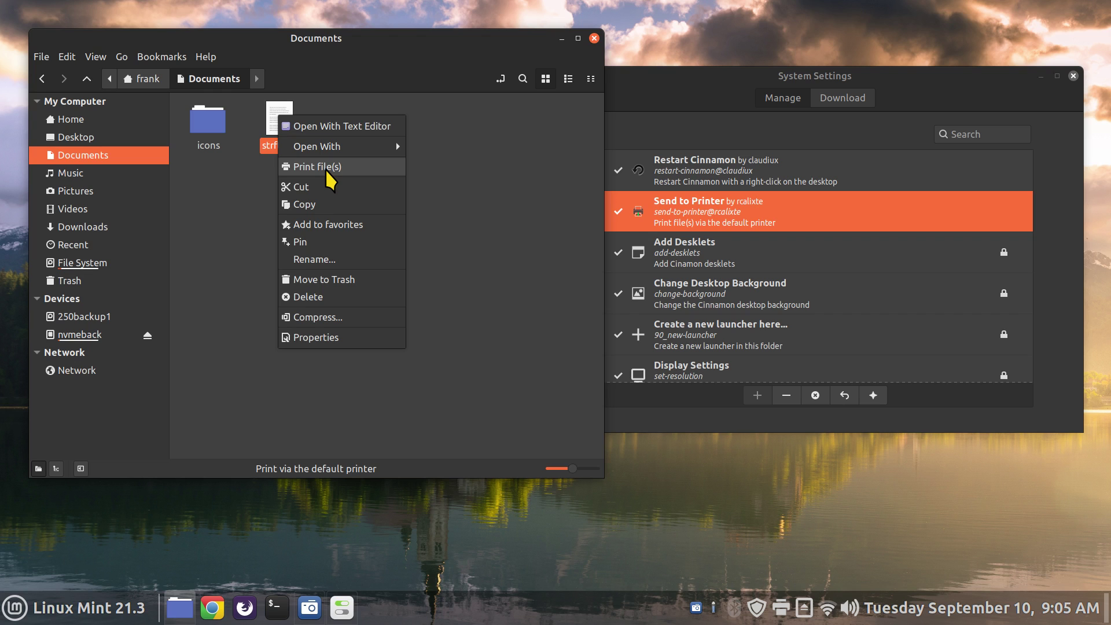
pyautogui.click(764, 215)
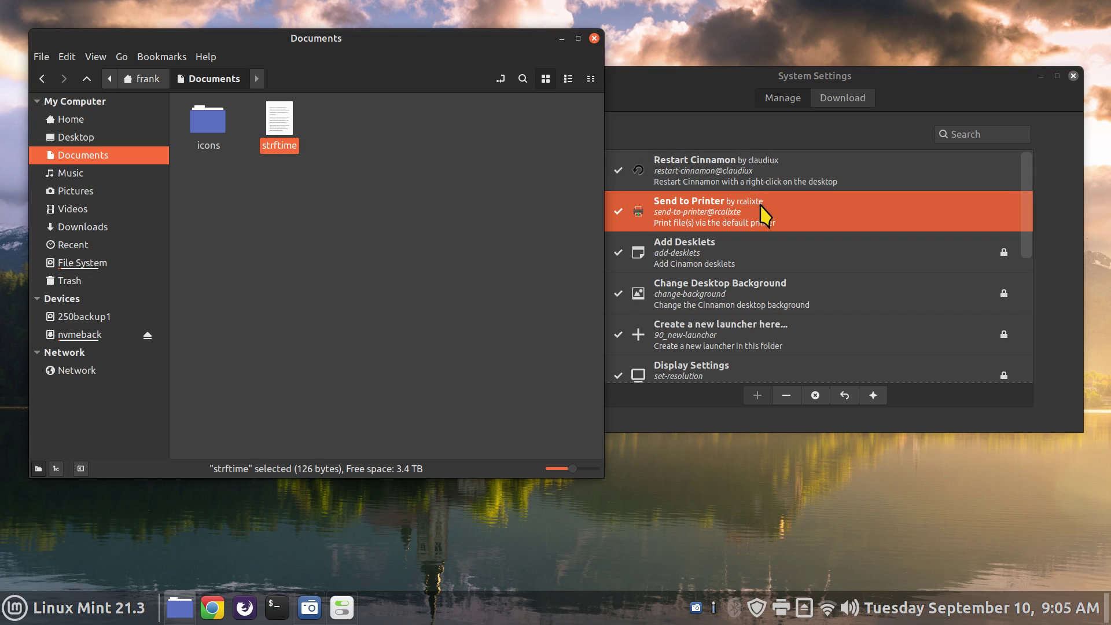
pyautogui.click(786, 398)
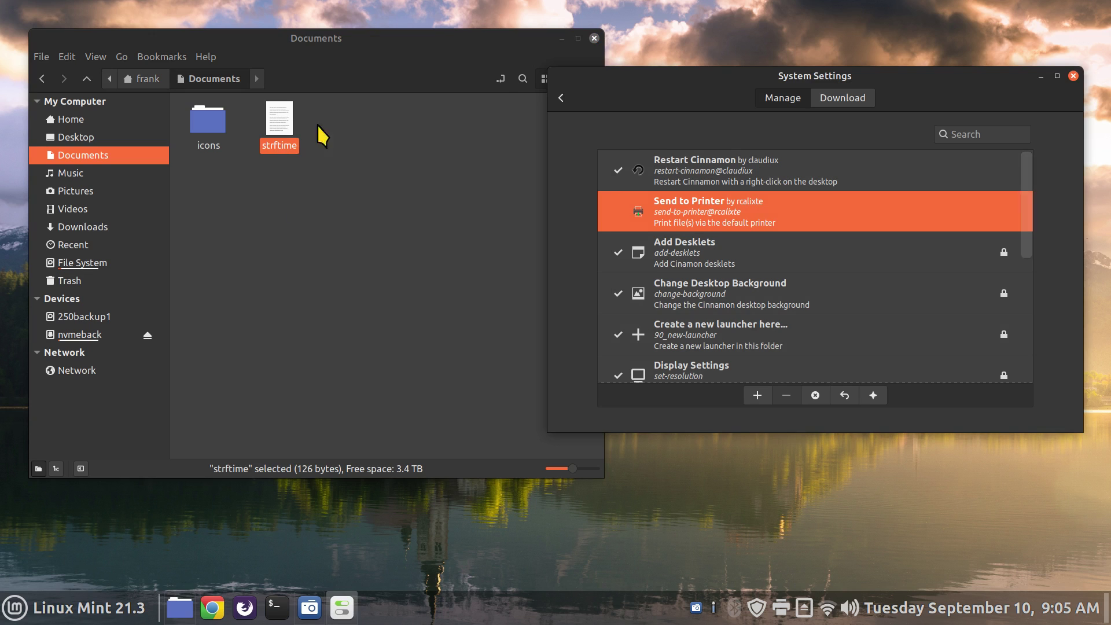
# Step: Verify strftime no longer offers printing, then re-add the Send to Printer action
pyautogui.click(343, 192)
pyautogui.click(270, 123)
pyautogui.rightClick(272, 123)
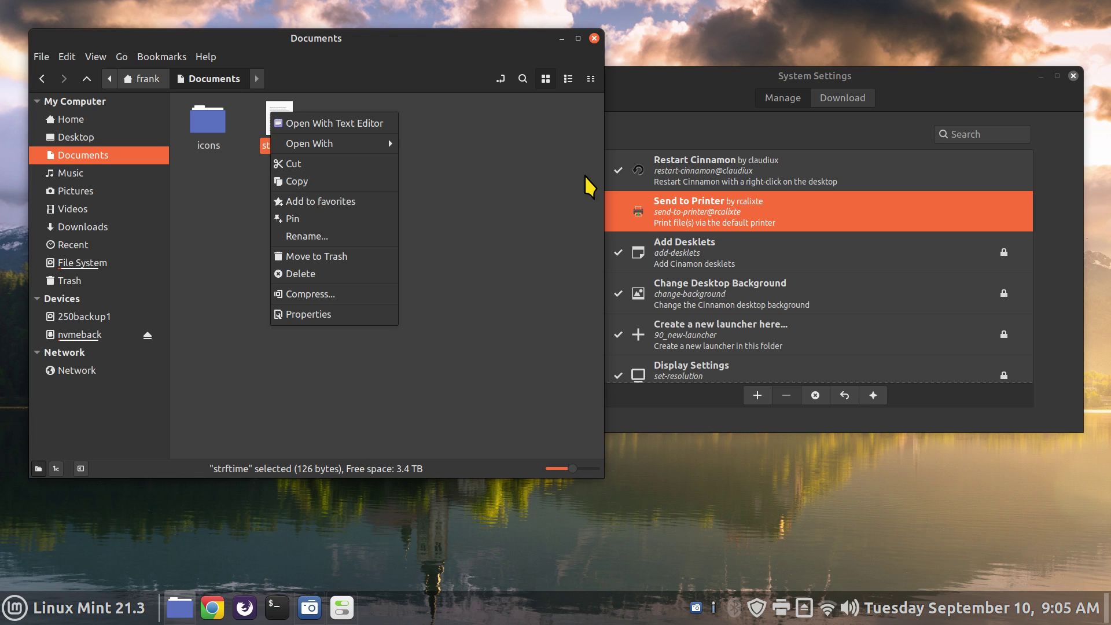
pyautogui.click(619, 206)
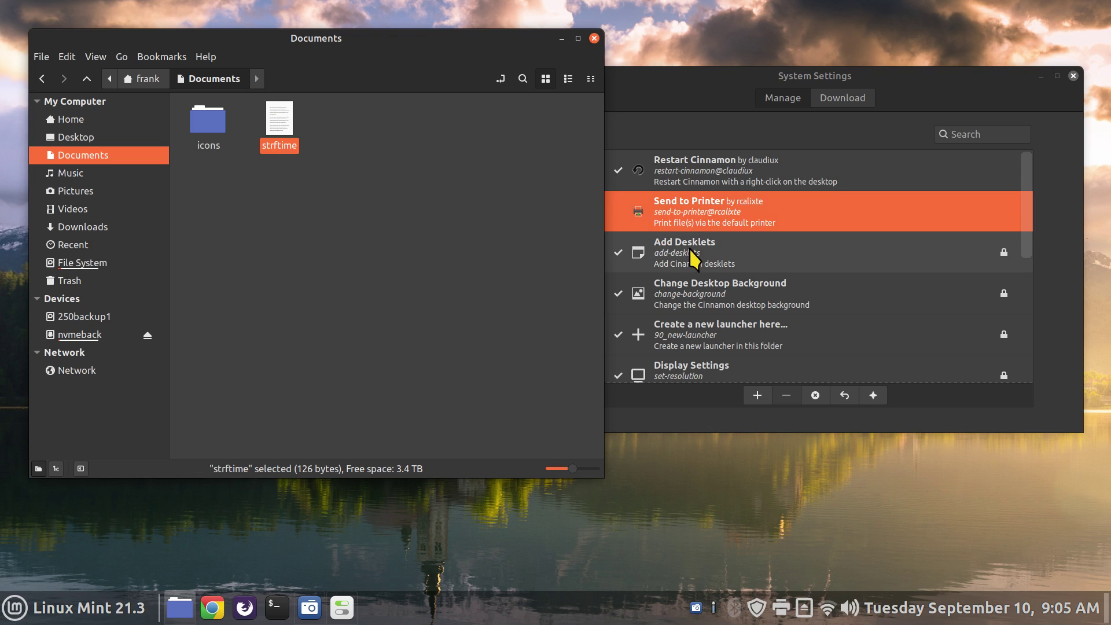
pyautogui.click(757, 395)
# Step: Print strftime on the default Brother printer using Print file(s) from its context menu
pyautogui.click(341, 196)
pyautogui.rightClick(279, 115)
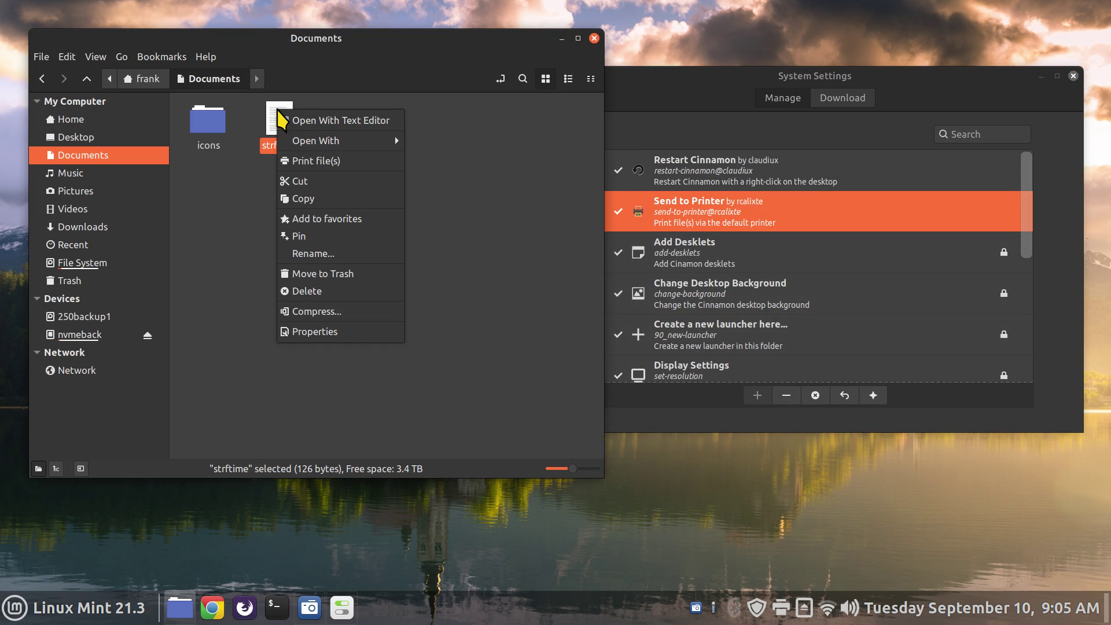
pyautogui.click(317, 161)
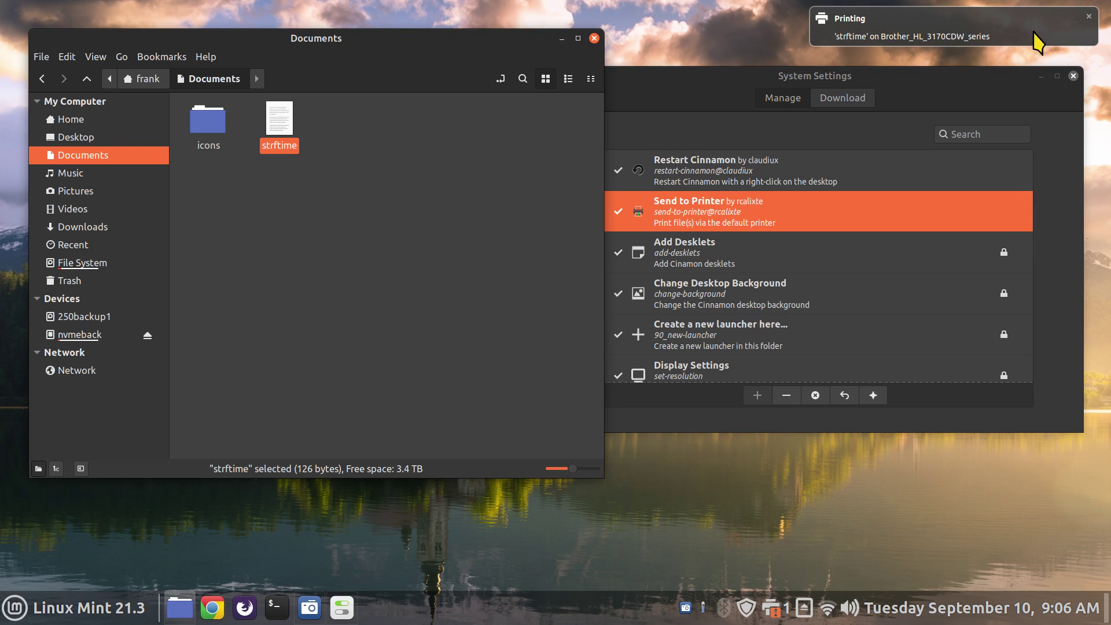
# Step: Dismiss the printing notification, close the Documents window and centre the System Settings window
pyautogui.click(1088, 17)
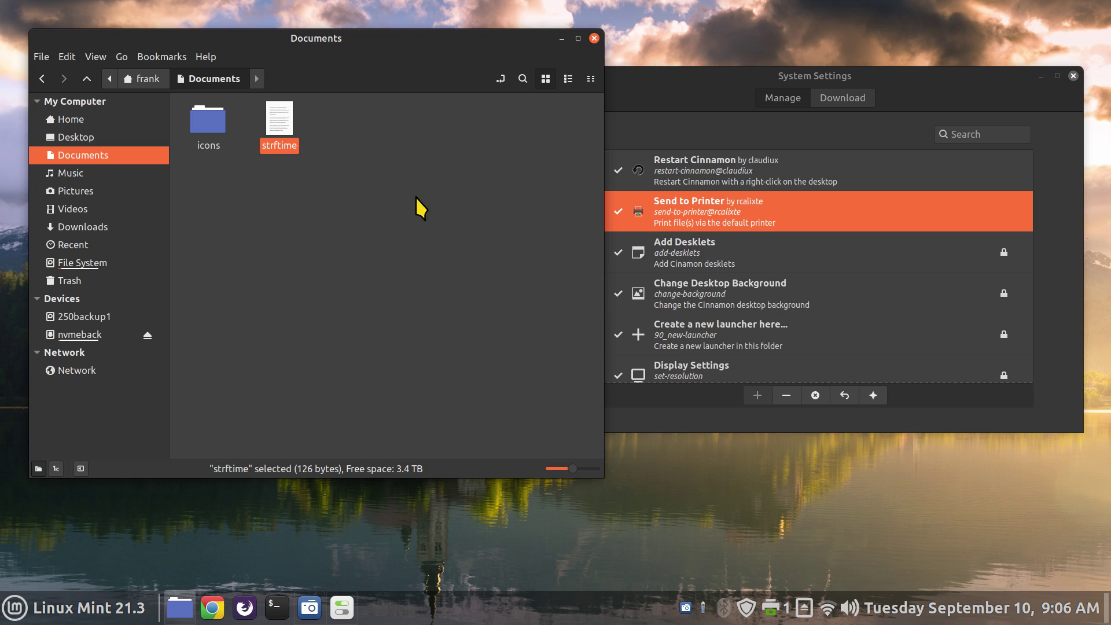
pyautogui.click(594, 38)
pyautogui.moveTo(714, 90); pyautogui.dragTo(457, 113)
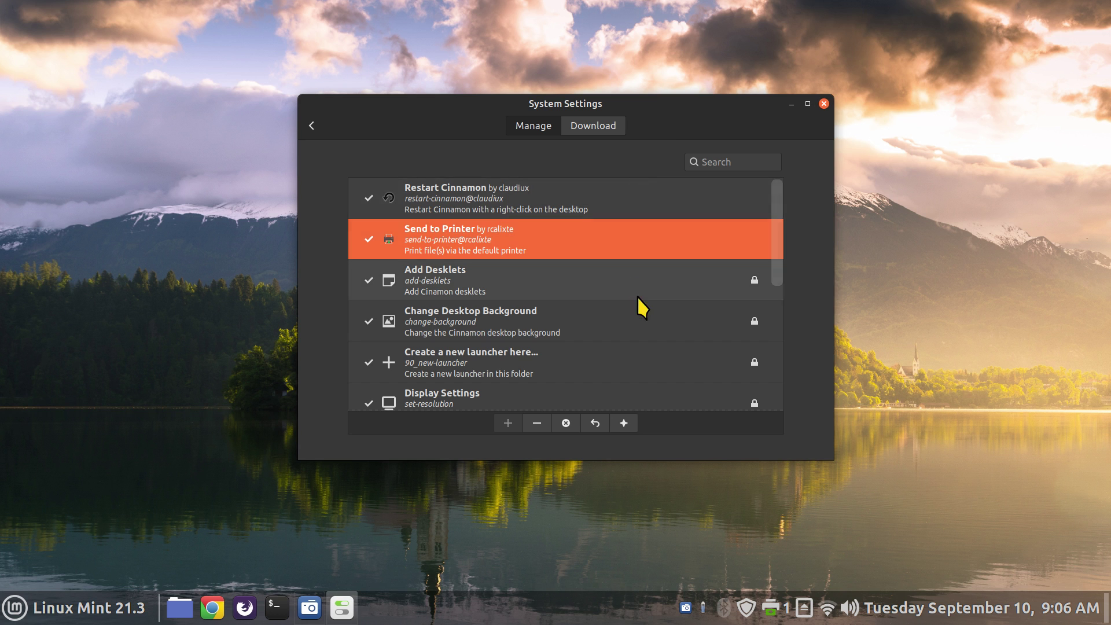
pyautogui.click(594, 124)
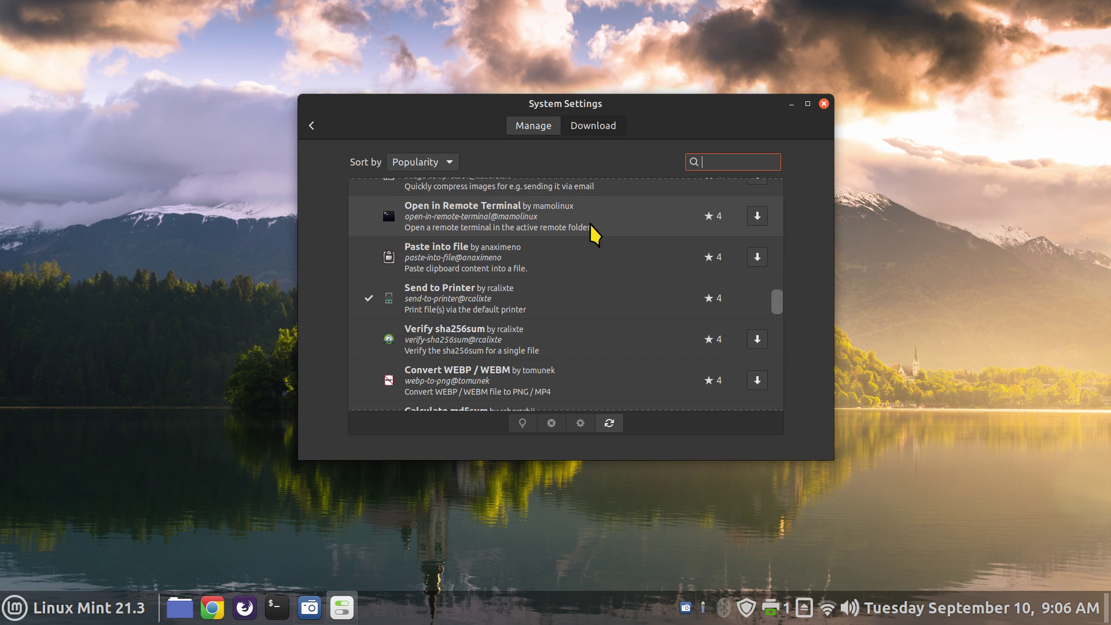
pyautogui.scroll(-2, 589, 229)
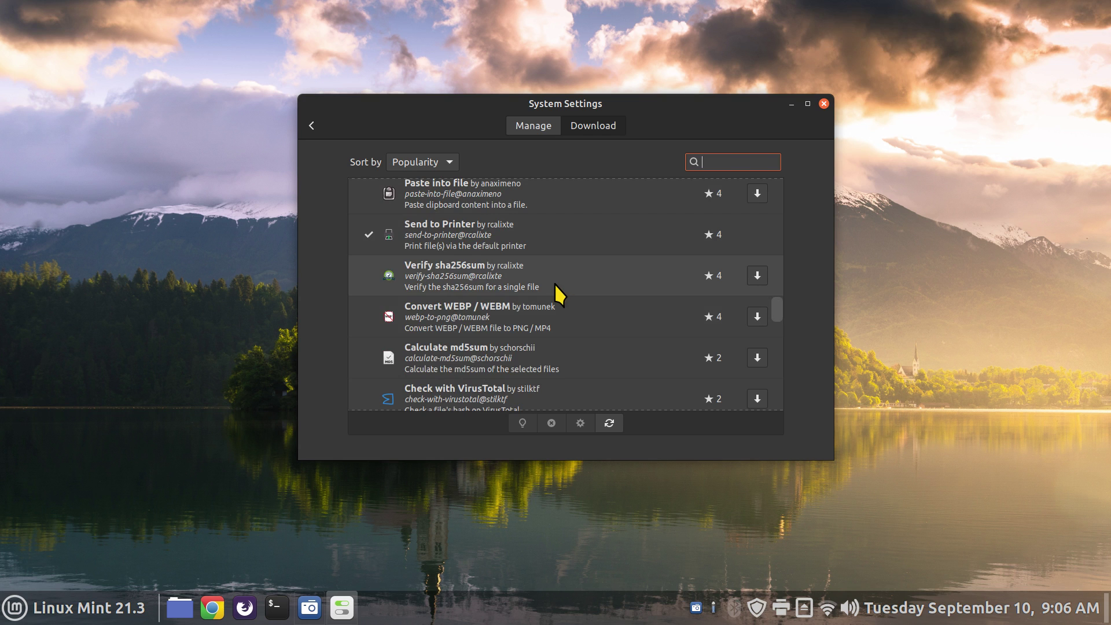
pyautogui.scroll(-3, 556, 286)
pyautogui.scroll(-9, 554, 283)
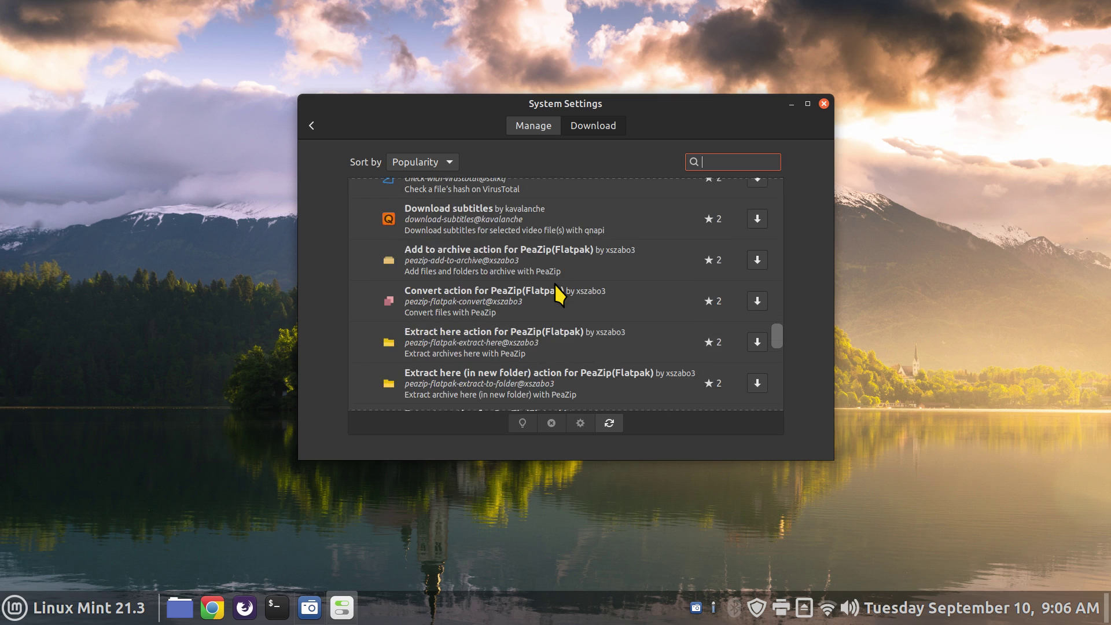
pyautogui.scroll(-5, 555, 284)
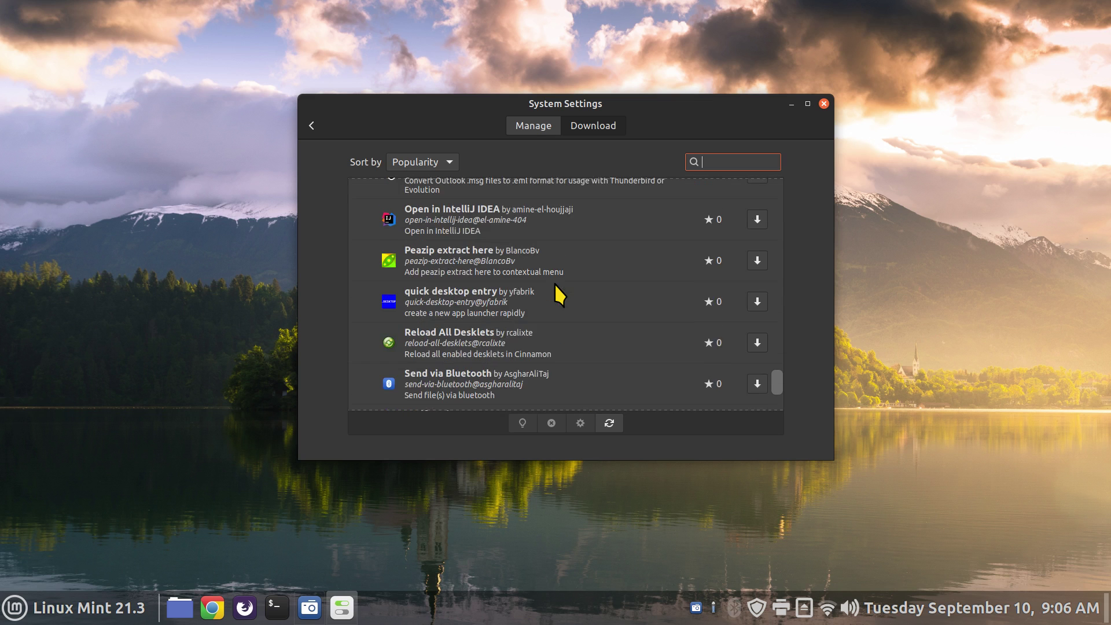
pyautogui.scroll(20, 569, 307)
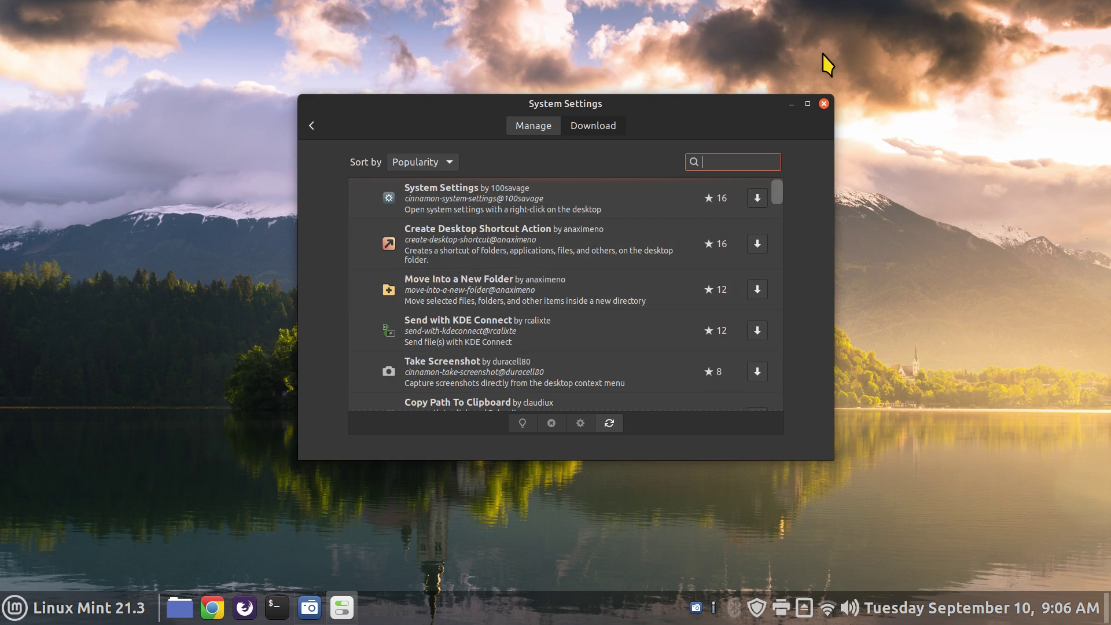
# Step: Close System Settings and open the Plugins preferences in Files to find Restart Cinnamon and Print file(s)
pyautogui.click(824, 104)
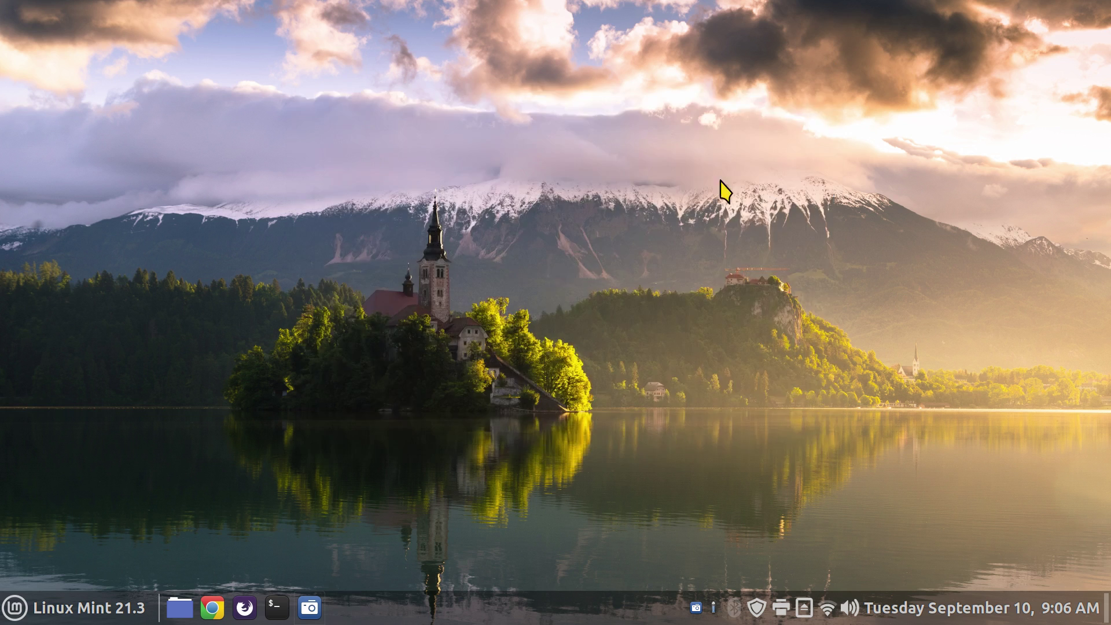
pyautogui.click(179, 607)
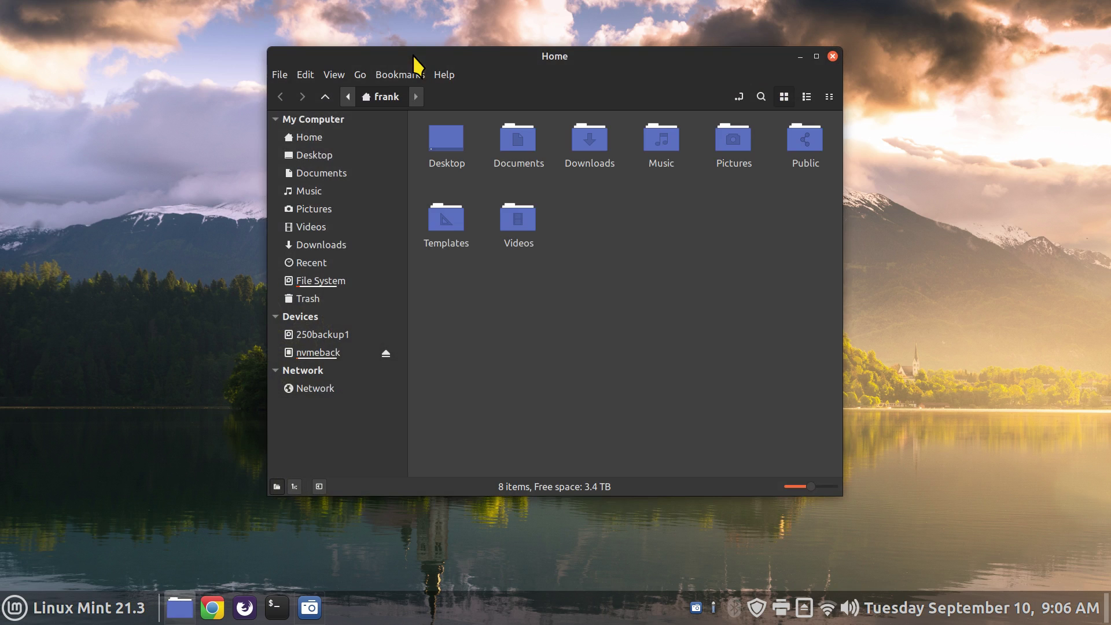
pyautogui.click(304, 75)
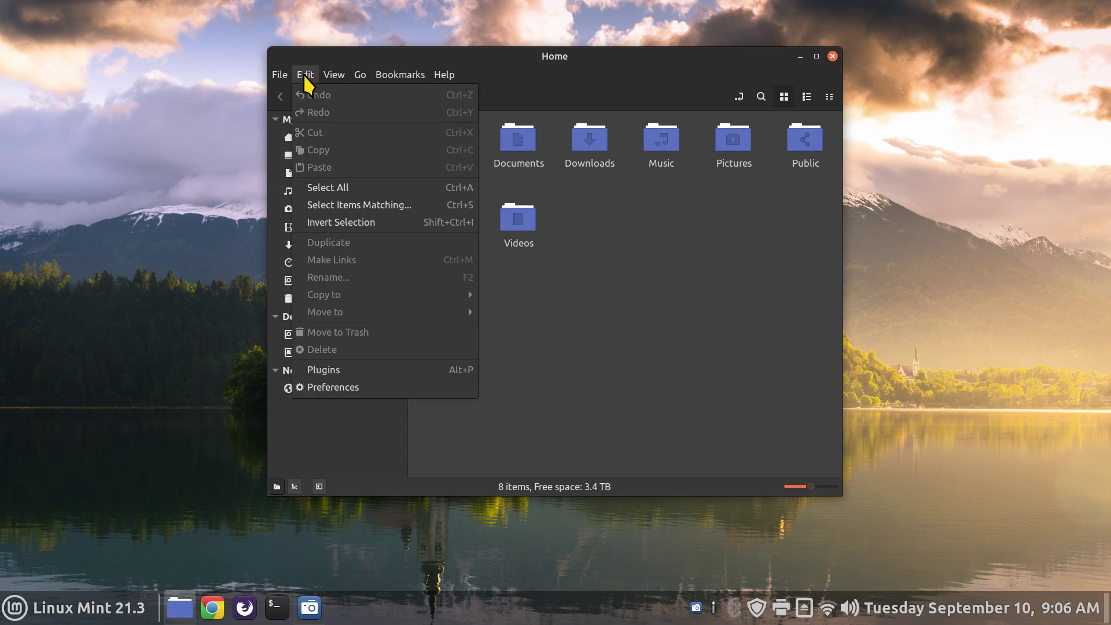
pyautogui.click(334, 374)
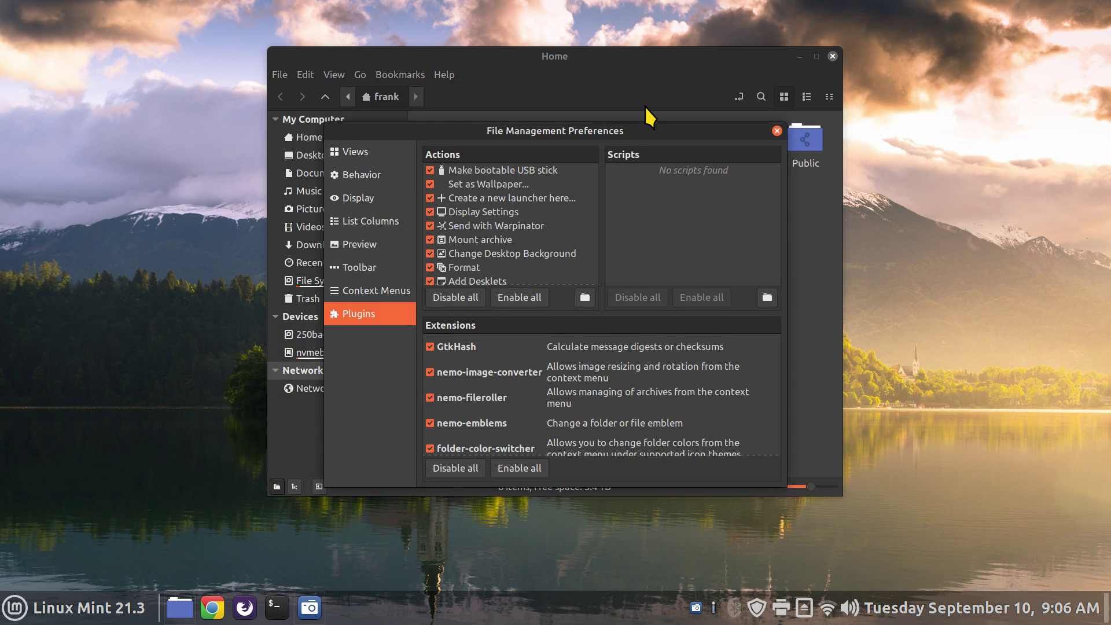
pyautogui.moveTo(578, 131); pyautogui.dragTo(584, 88)
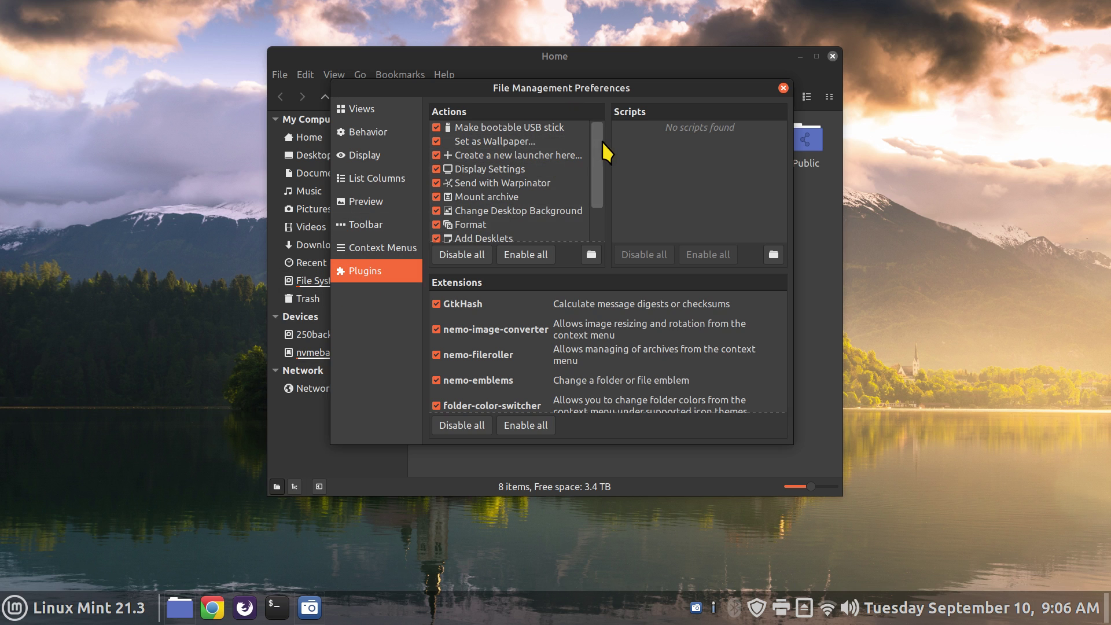
pyautogui.moveTo(599, 148); pyautogui.dragTo(598, 193)
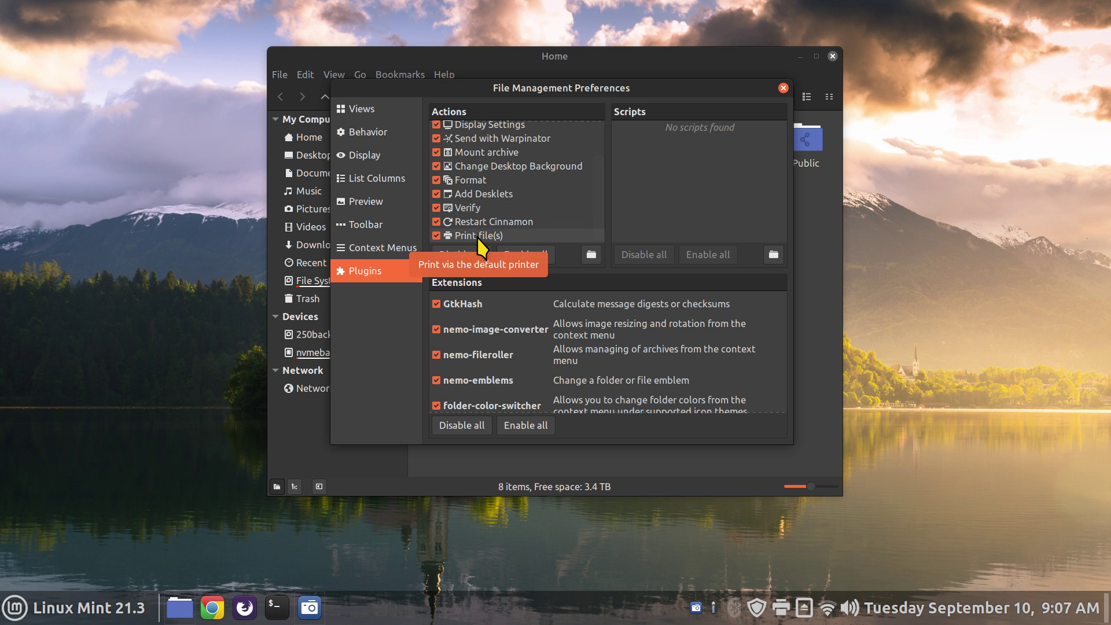
pyautogui.moveTo(594, 219); pyautogui.dragTo(616, 136)
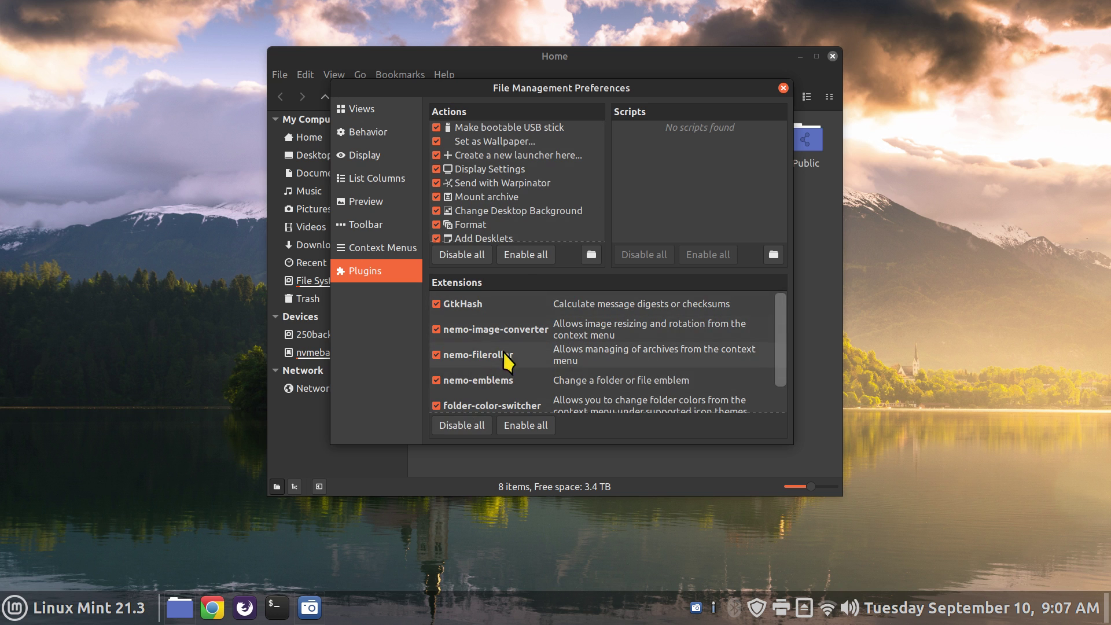
# Step: Close the file manager, review Restart Cinnamon and Send to Printer in System Settings > Actions, then close it
pyautogui.click(784, 88)
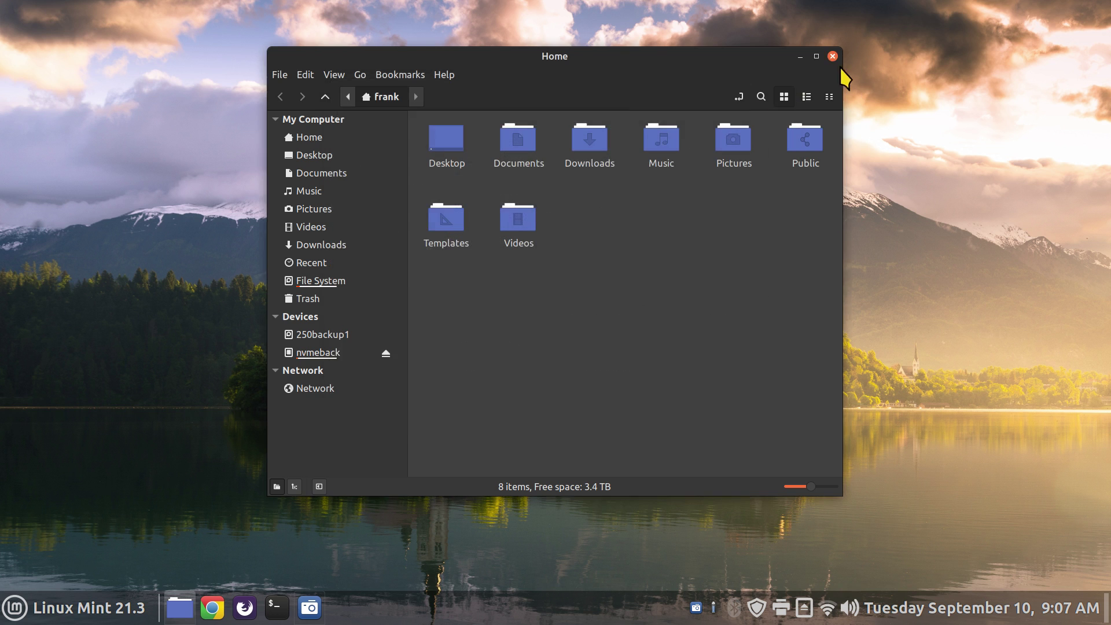
pyautogui.click(832, 56)
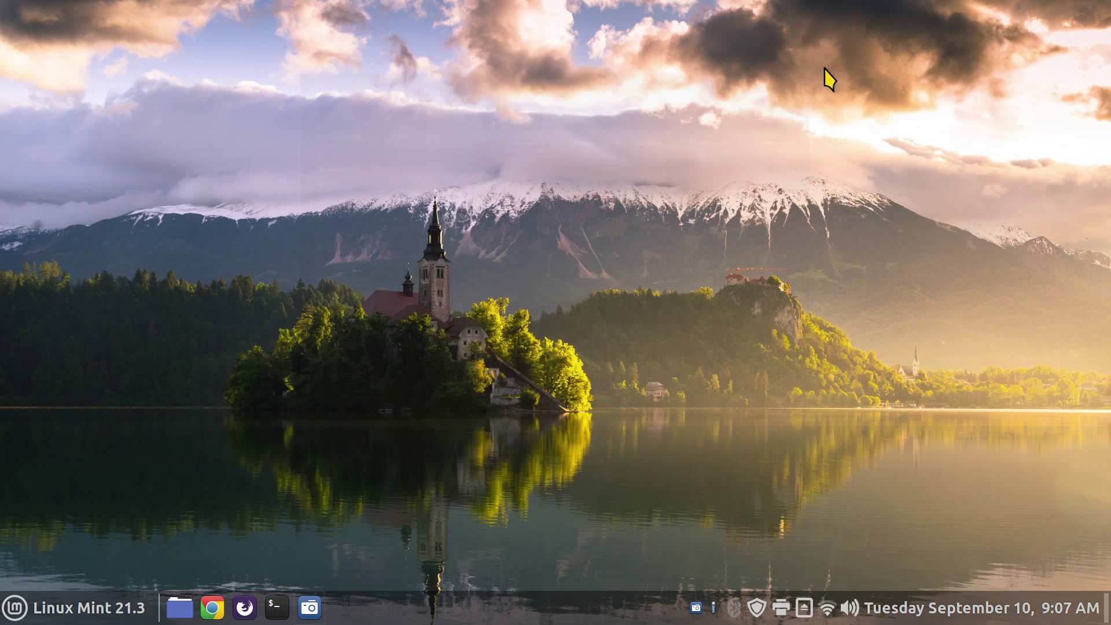
pyautogui.rightClick(463, 617)
pyautogui.click(486, 576)
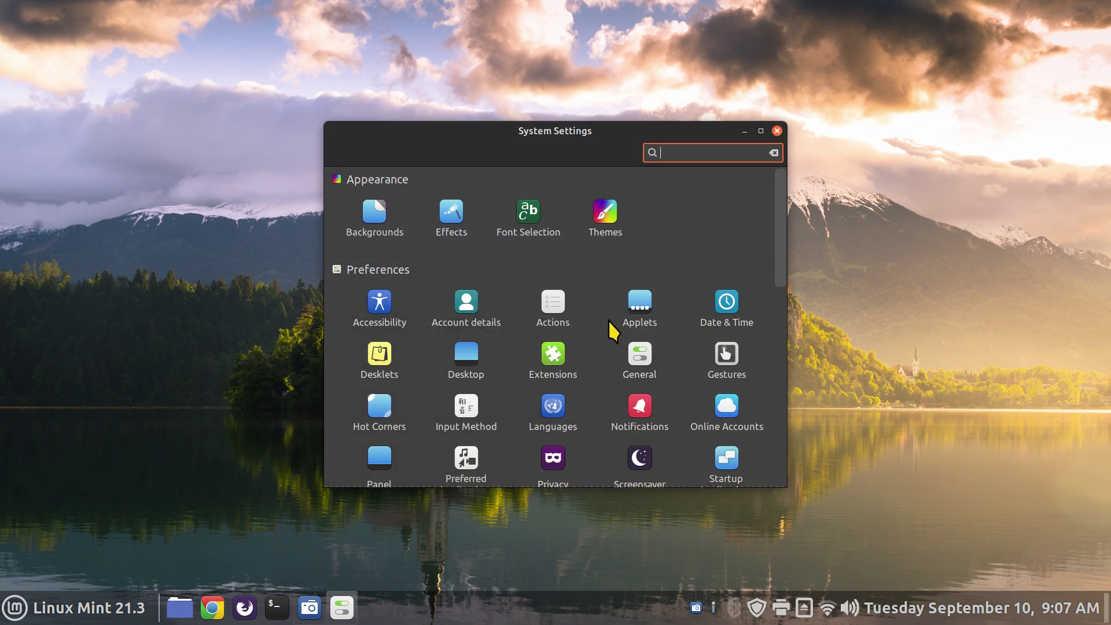
pyautogui.click(553, 306)
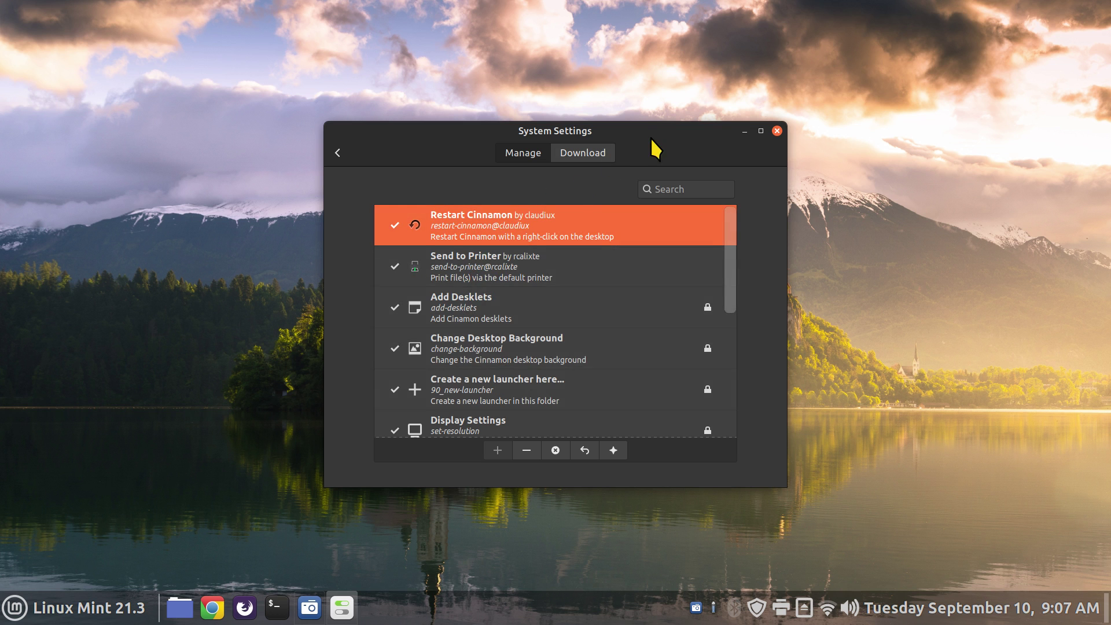
pyautogui.moveTo(651, 140); pyautogui.dragTo(677, 73)
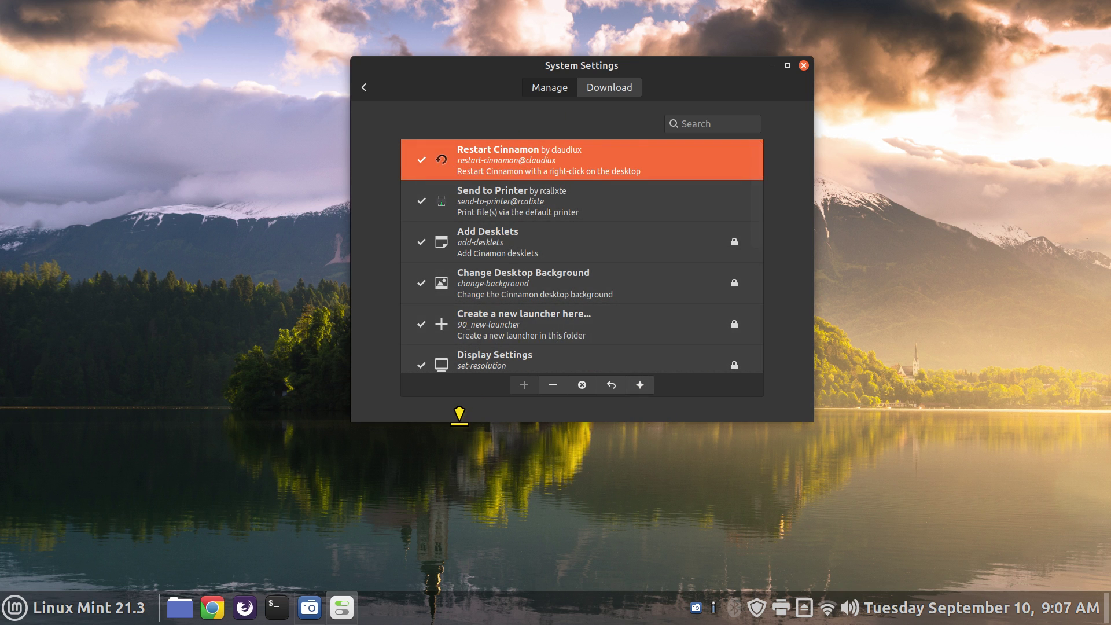
pyautogui.click(803, 65)
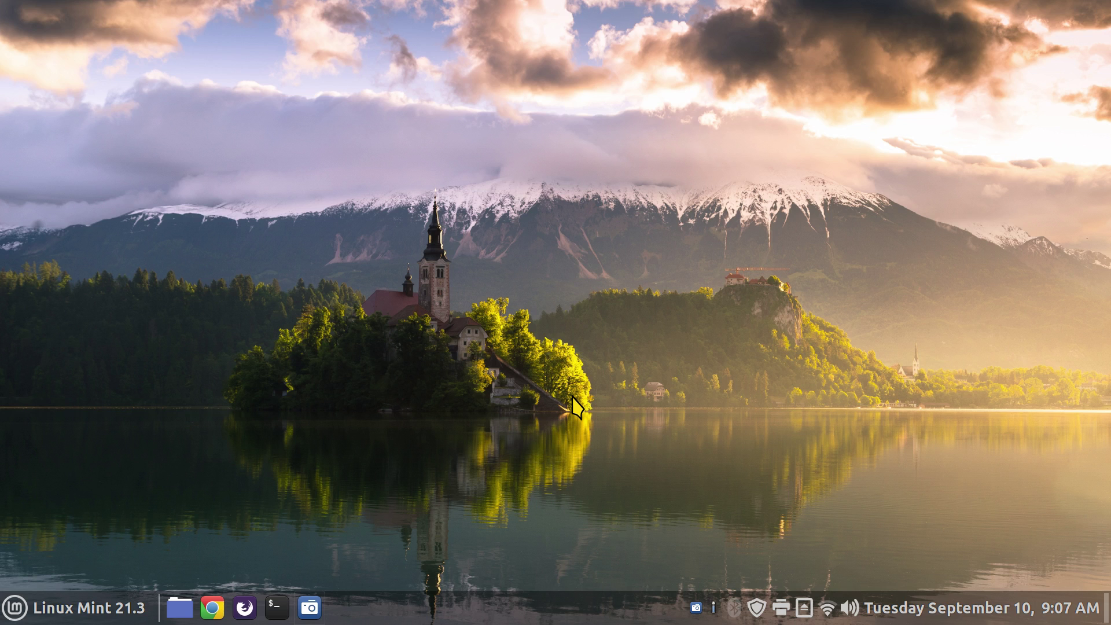